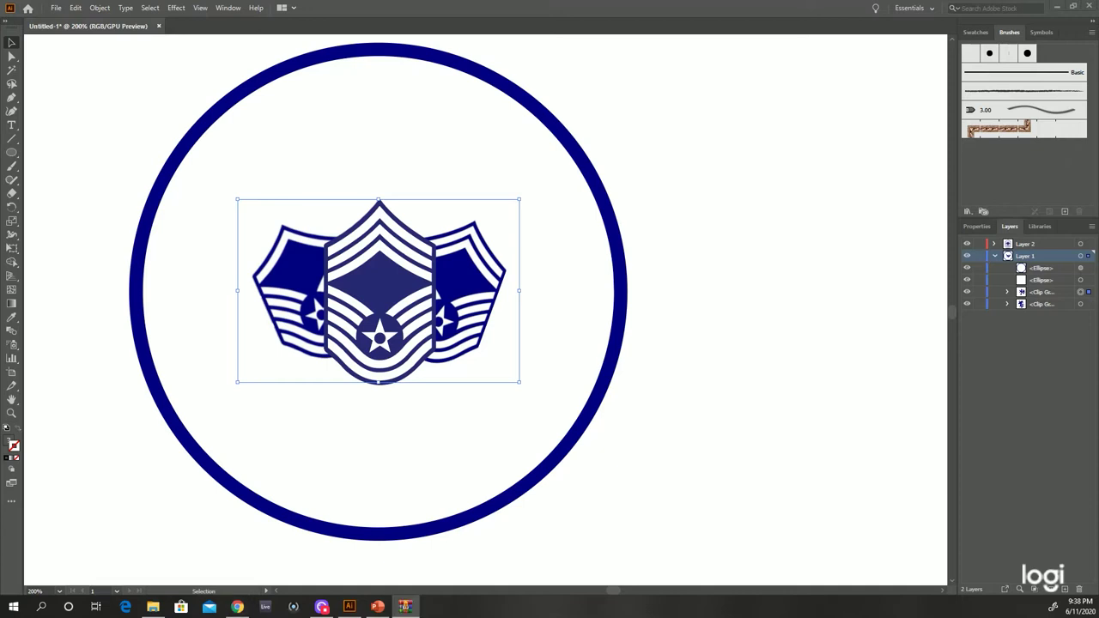
Place the chevron image, duplicate it, and scale both copies down to badge size inside the circle
click(52, 204)
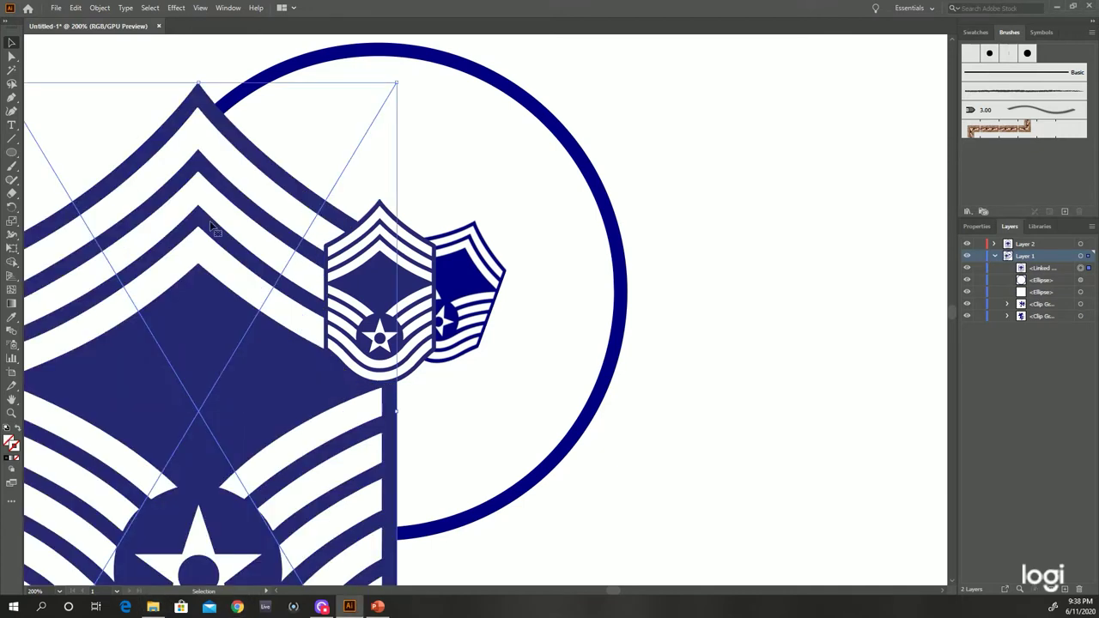
drag(212, 226, 714, 217)
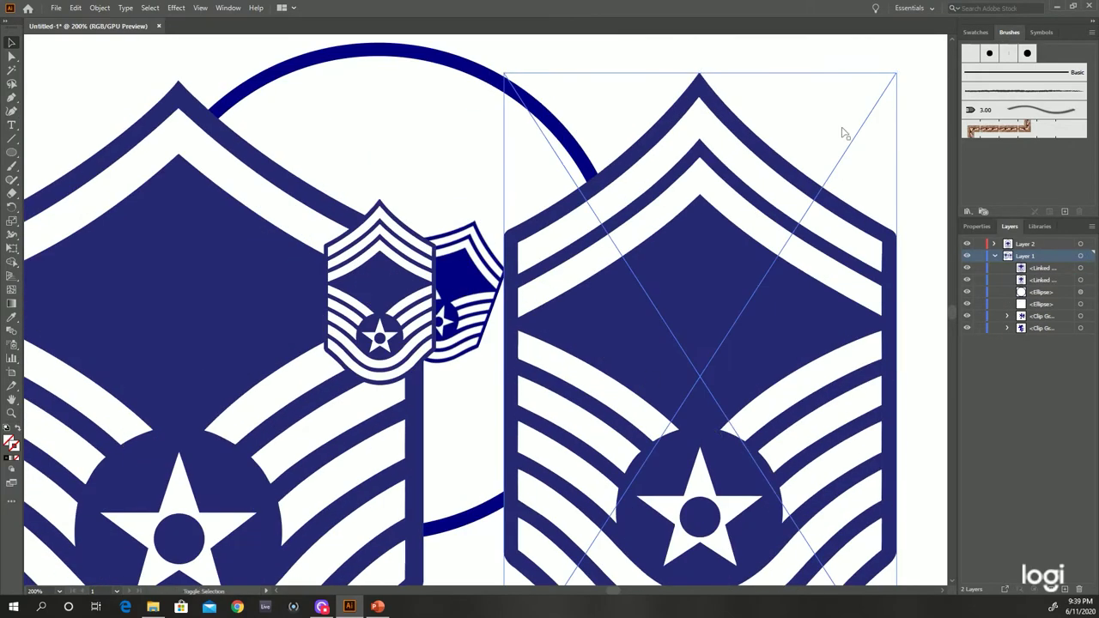
drag(896, 74, 589, 217)
click(214, 300)
drag(421, 75, 177, 269)
drag(119, 344, 188, 293)
Tilt the two small chevrons onto the left and right of the centre chevron
click(379, 292)
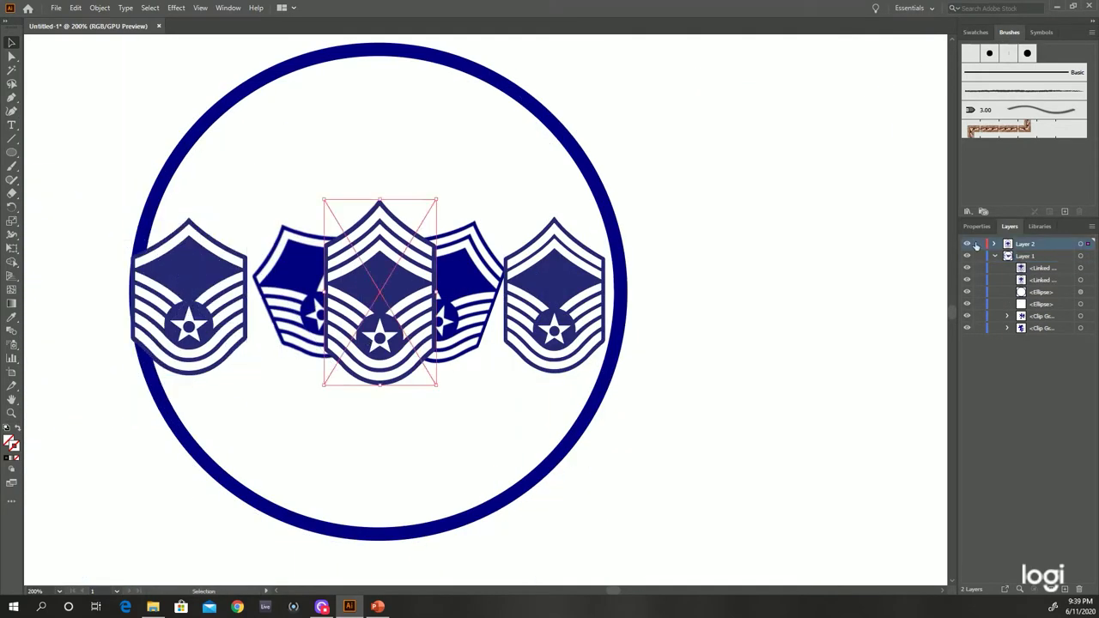
drag(360, 380, 246, 238)
click(556, 331)
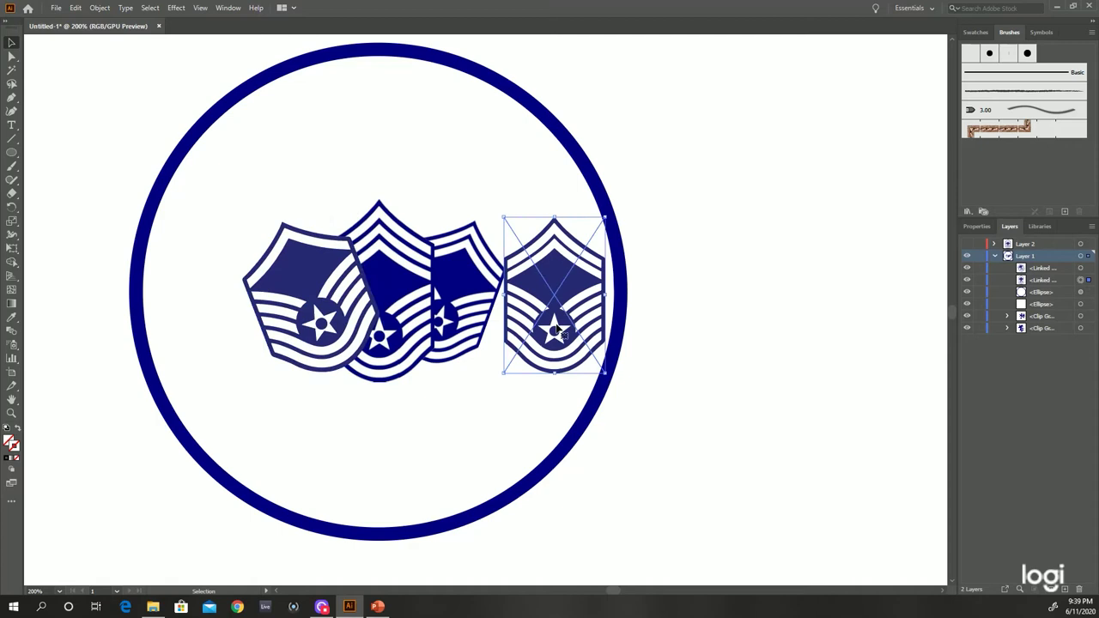
drag(606, 218, 471, 211)
click(297, 365)
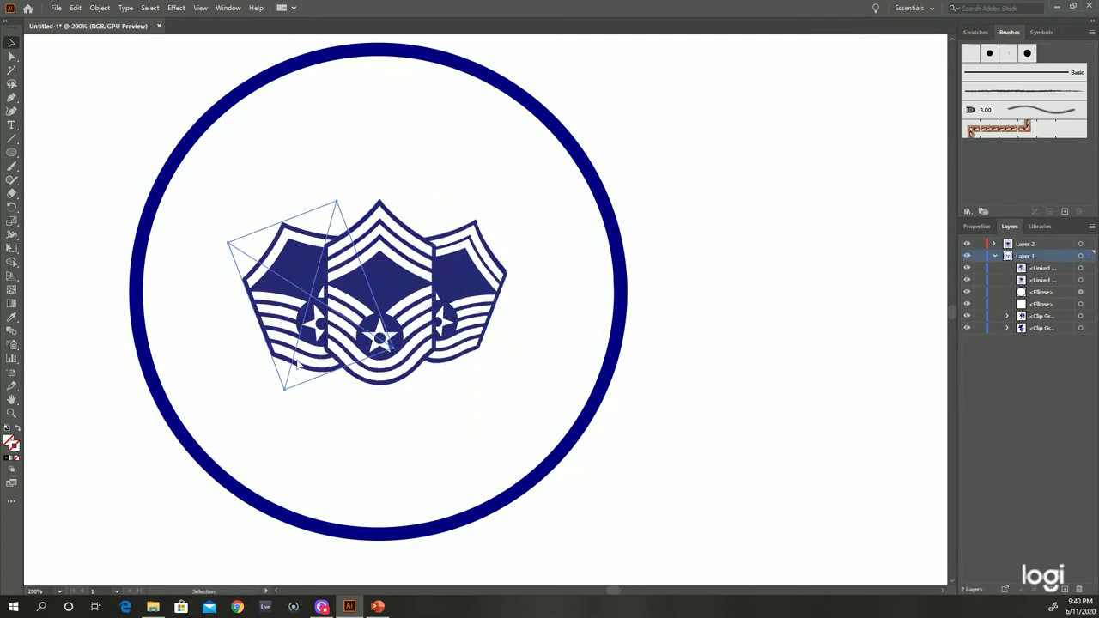
click(481, 439)
drag(276, 219, 480, 215)
click(457, 279)
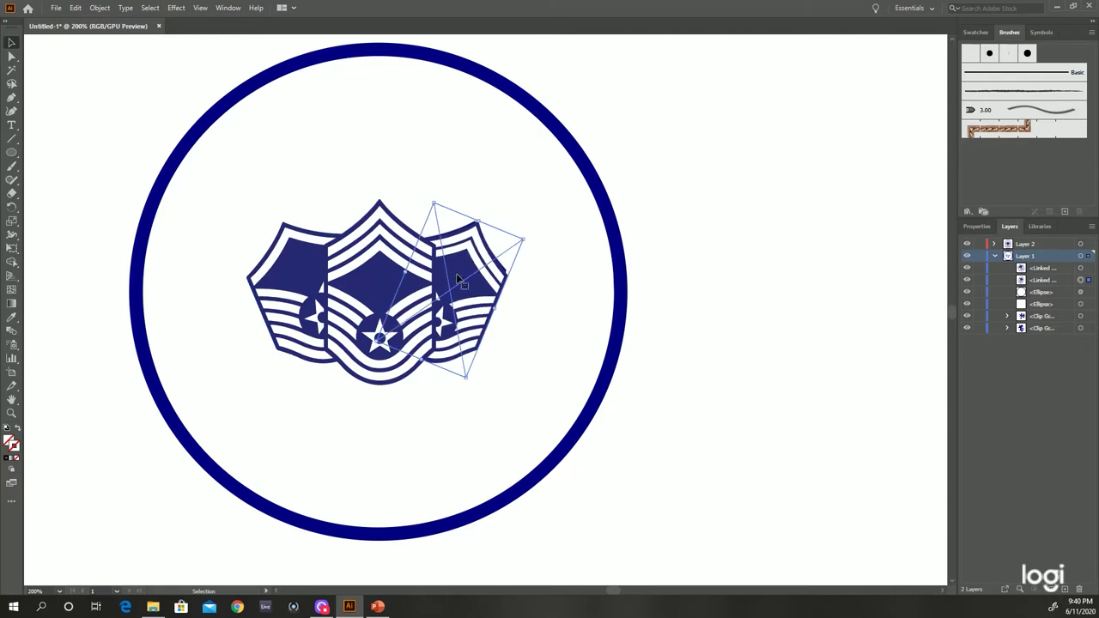
click(486, 218)
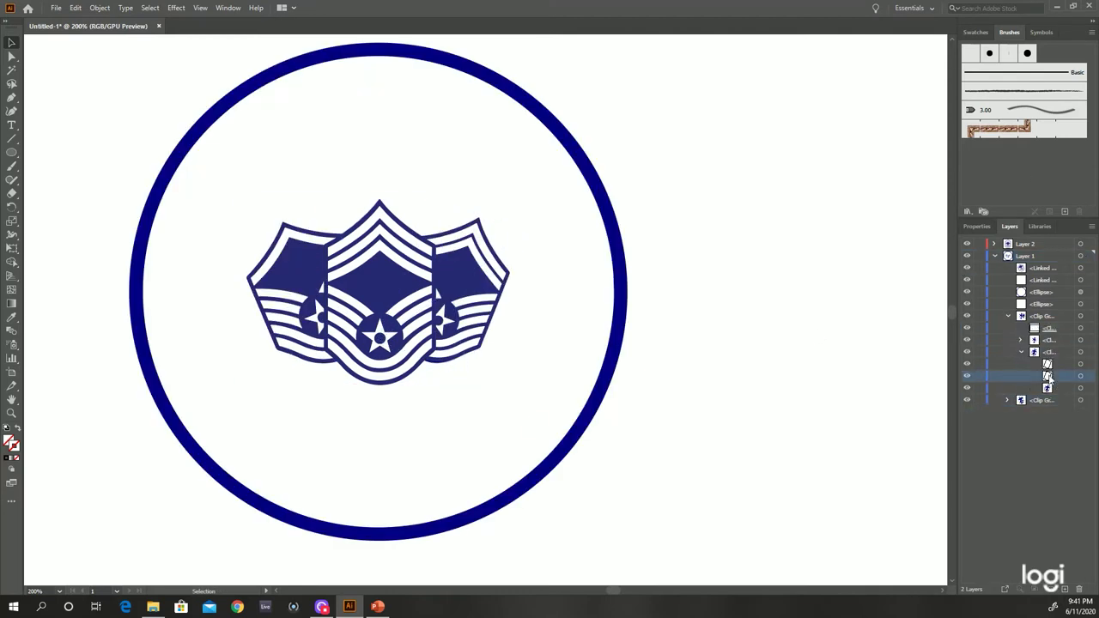
In the Layers panel, select the circle and chevrons and expand Layer 2 to the left chevron's clip group
click(1089, 304)
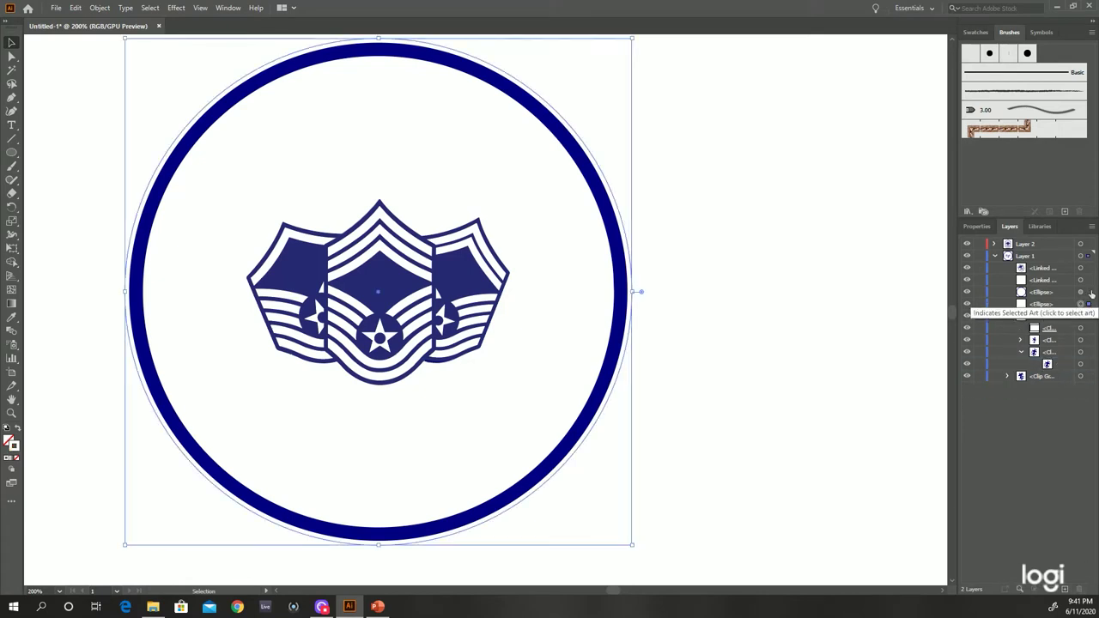
click(1082, 268)
click(1080, 244)
click(1088, 268)
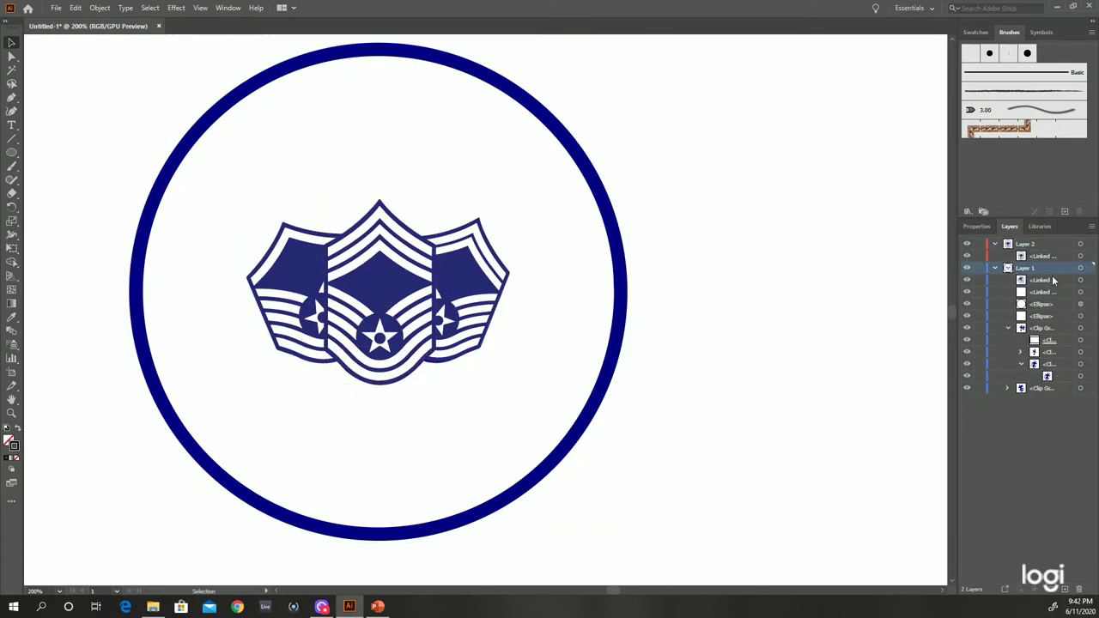
click(1087, 388)
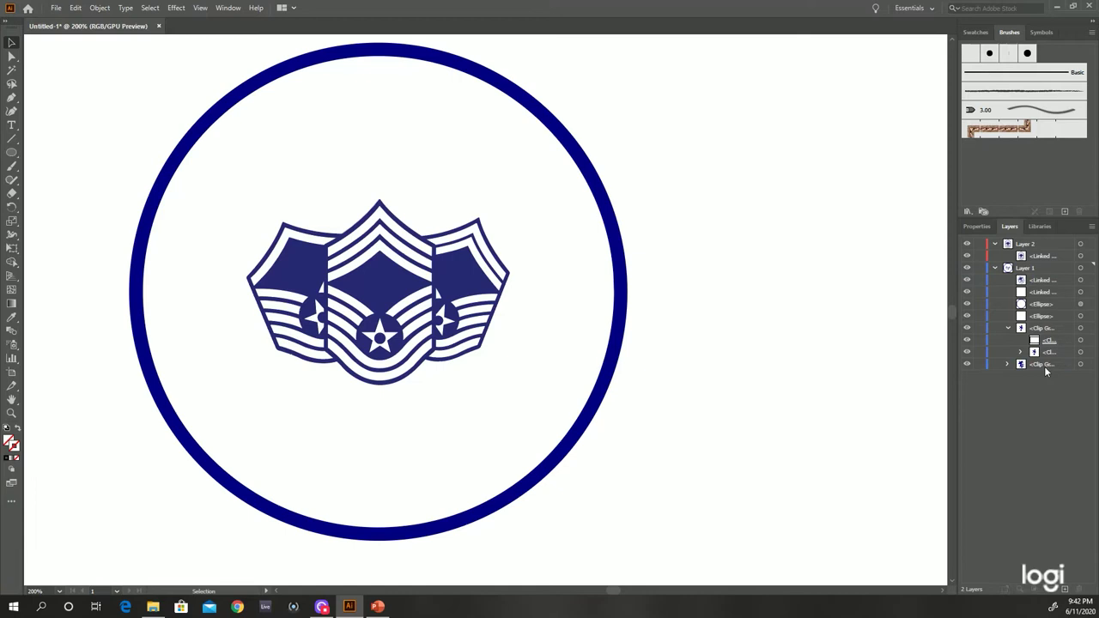
Select the centre and right chevrons on the artboard, then undo the recent chevron changes
click(332, 232)
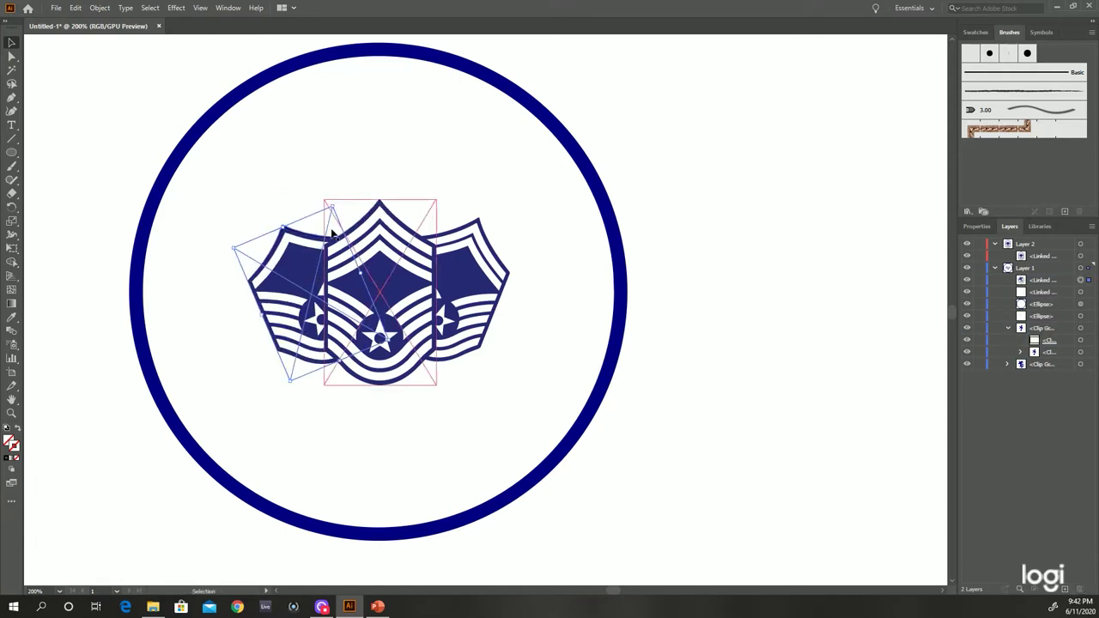
shift+click(488, 341)
click(707, 364)
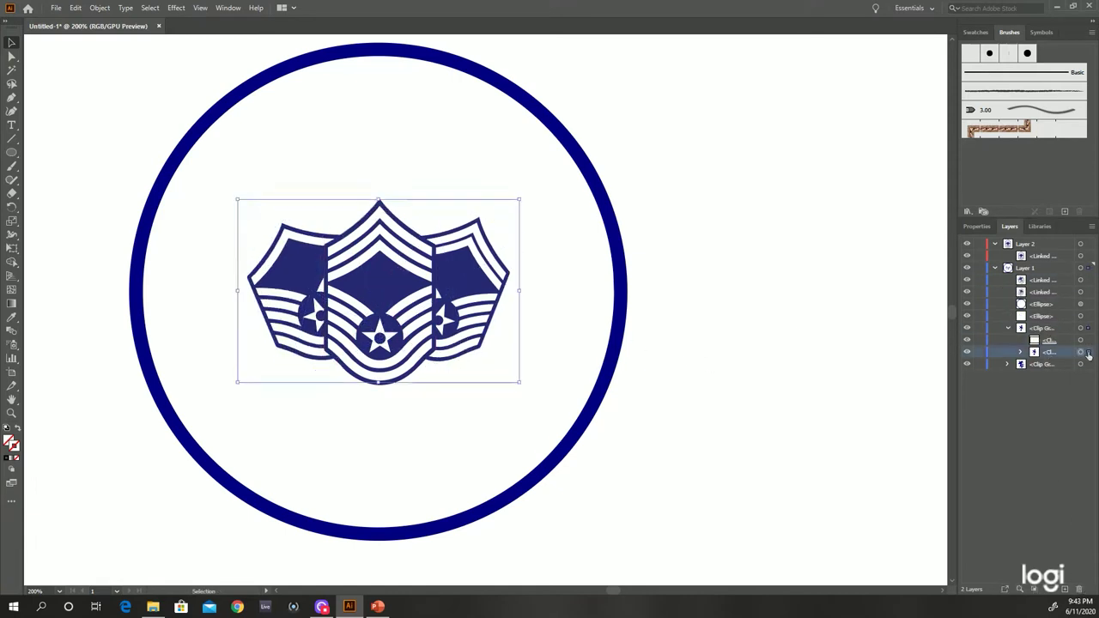
key(ctrl+z)
key(ctrl+z)
key(ctrl+z)
key(ctrl+z)
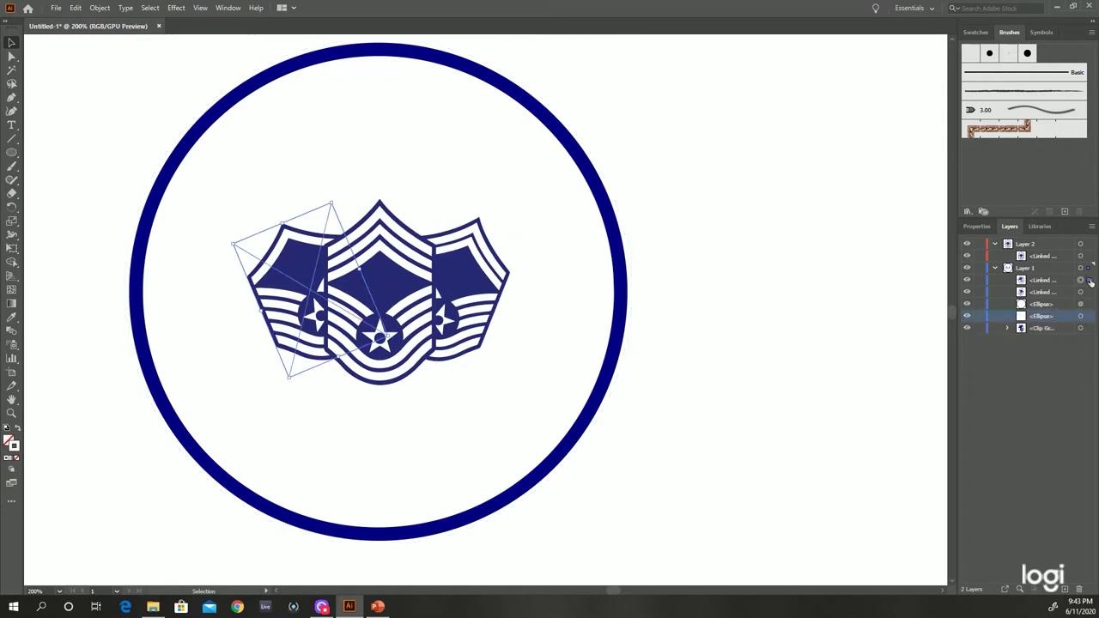
key(ctrl+z)
key(ctrl+z)
key(ctrl+z)
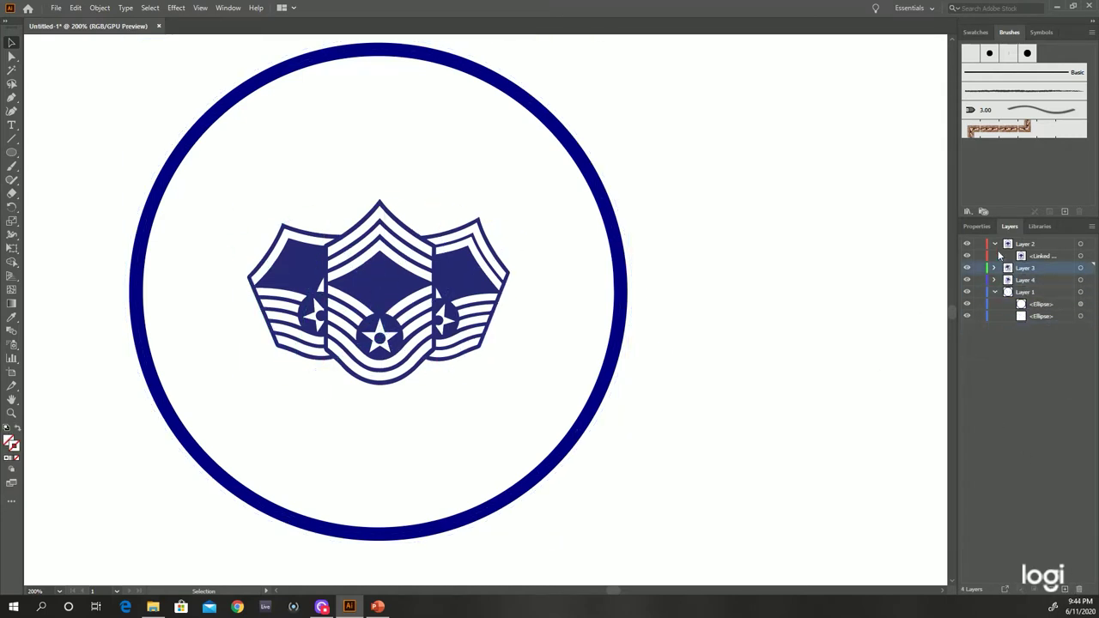
Undo back to the concentric inner ellipse and give it a thinner 10 pt. Round brush stroke
key(ctrl+z)
key(ctrl+z)
key(ctrl+z)
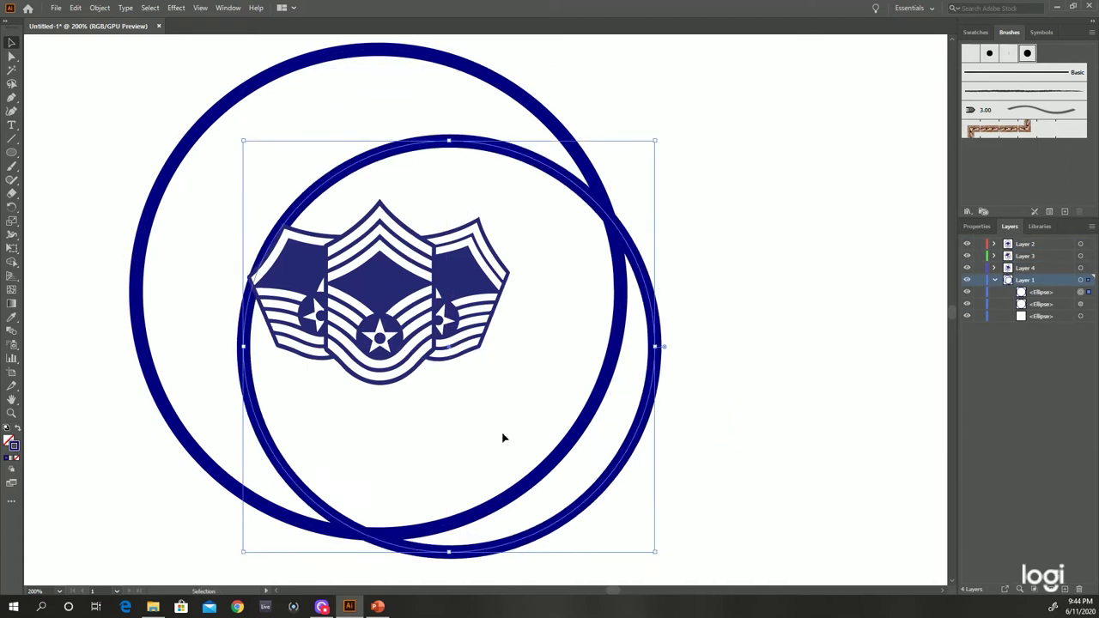
key(ctrl+z)
key(ctrl+z)
key(ctrl+z)
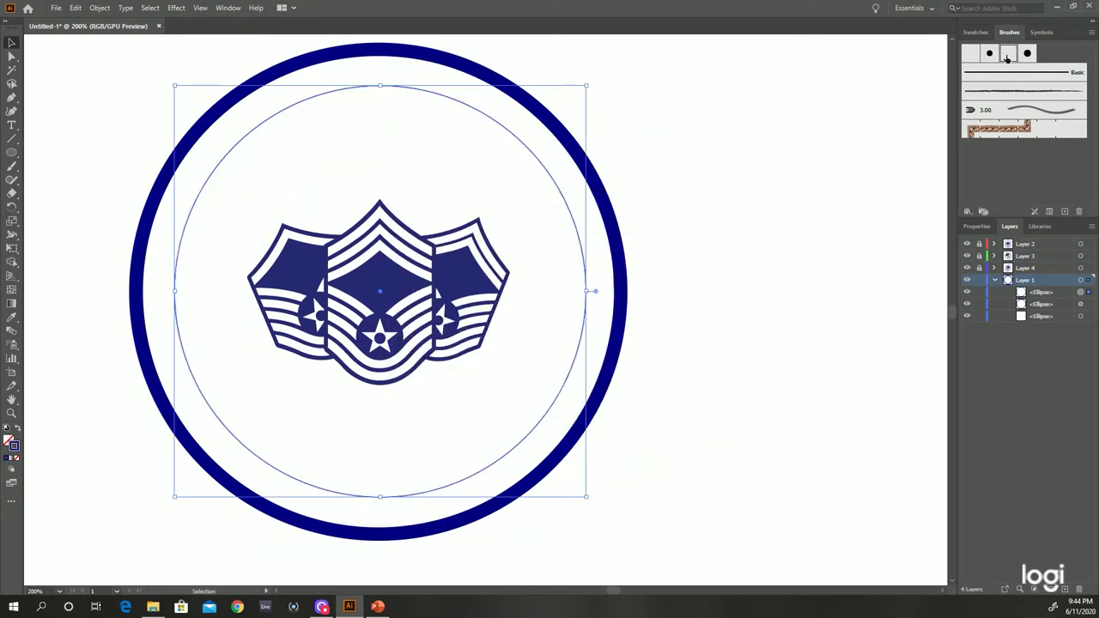
click(990, 54)
double_click(989, 54)
click(613, 397)
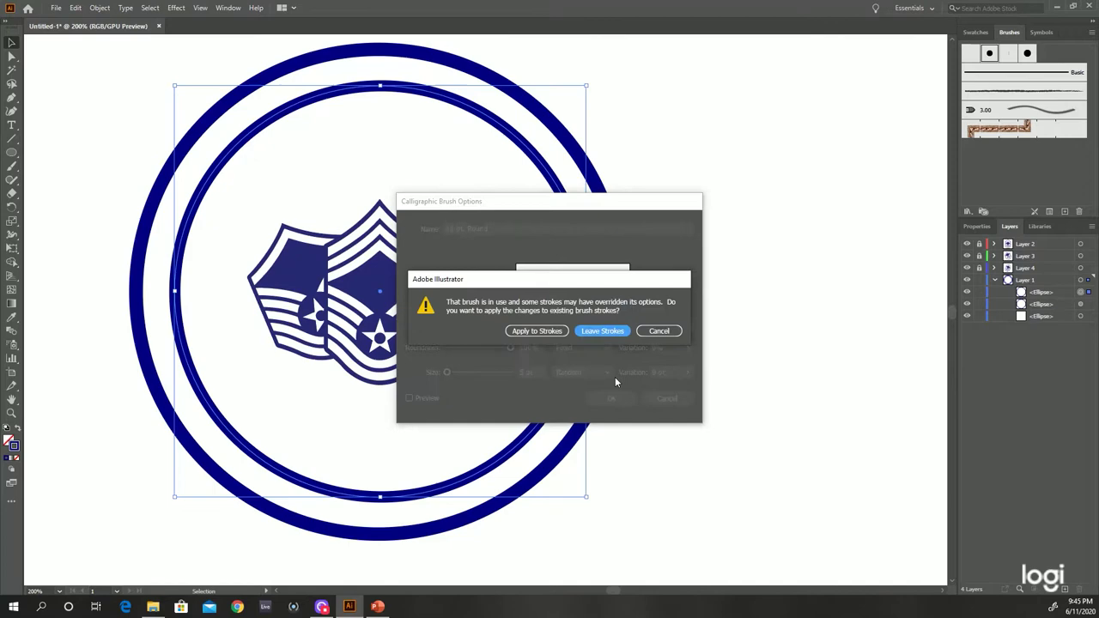
click(601, 328)
click(873, 449)
Select and duplicate the rim circle, then draw a text box beside the badge
scroll(663, 279, down, 1)
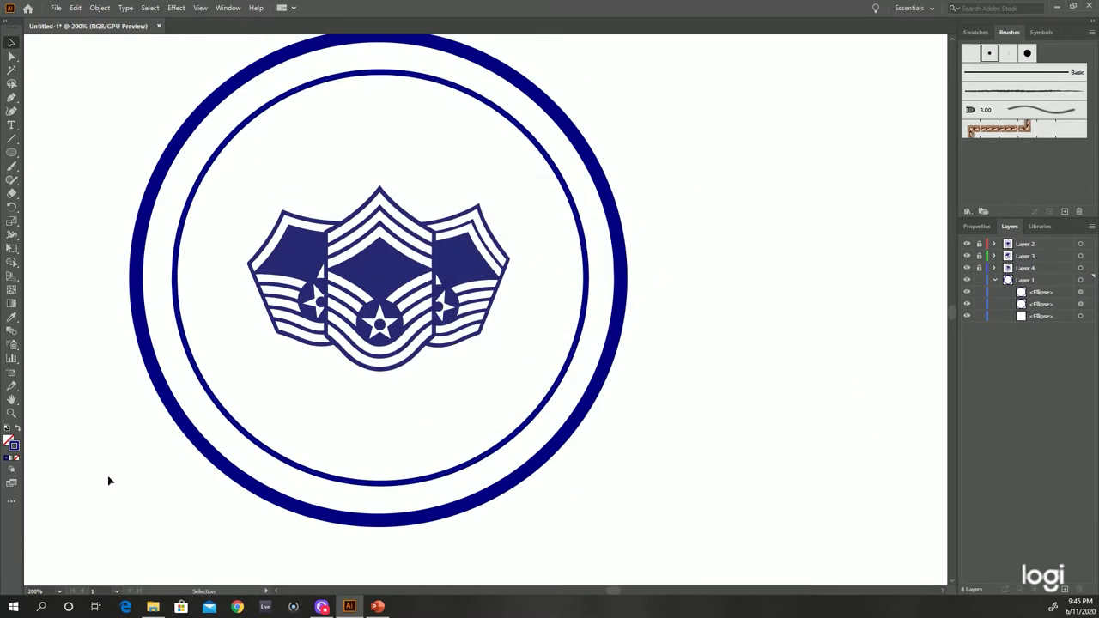
key(ctrl+a)
key(Escape)
key(ctrl+a)
key(i)
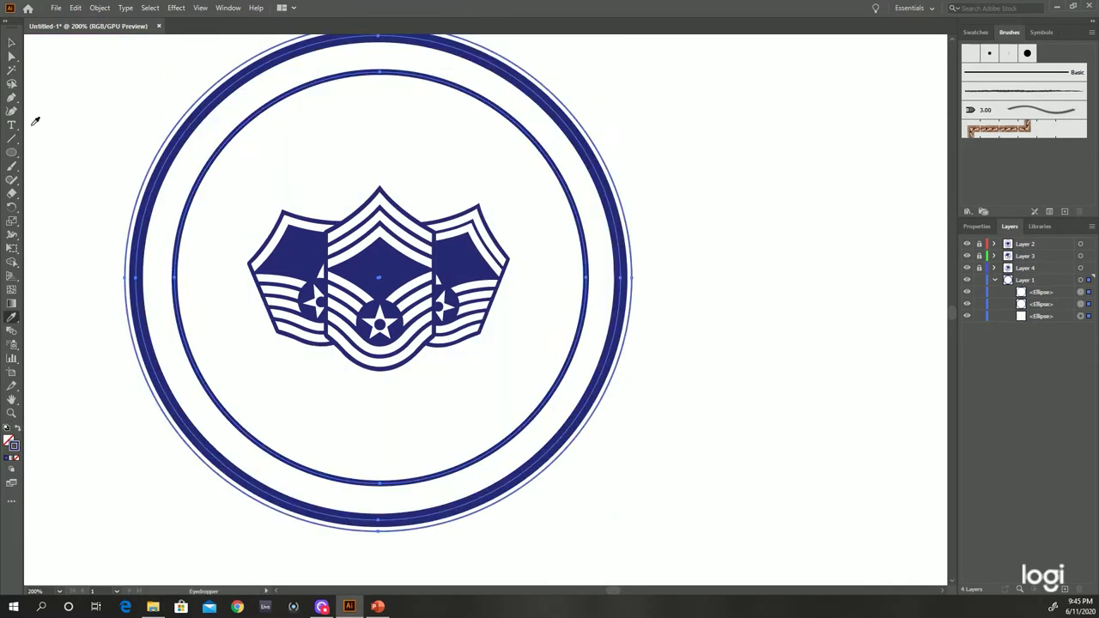
scroll(220, 284, up, 3)
key(ctrl+shift+a)
key(v)
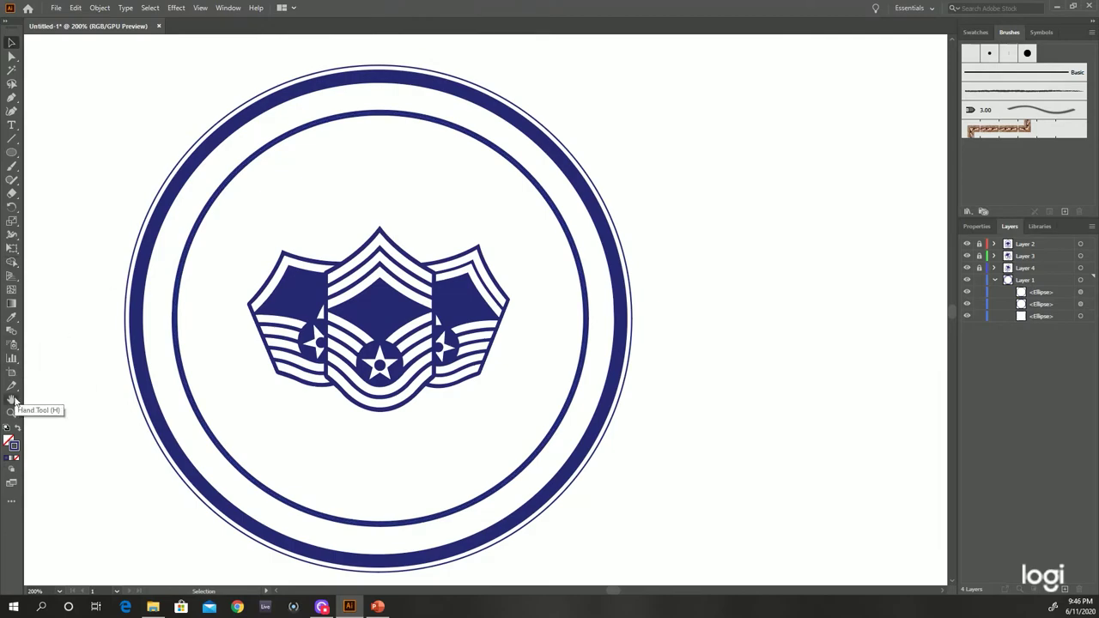
key(t)
drag(665, 263, 874, 296)
Type the motto 'Comradery * Standards * Mentorship' in the new text box
text(Comradery * Standards)
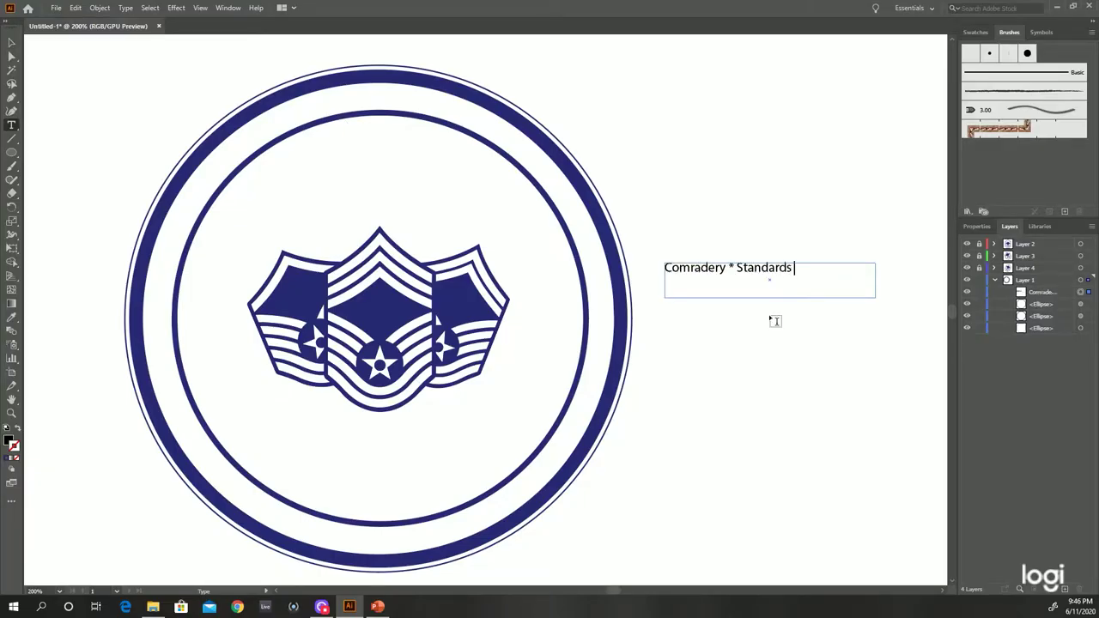
right_click(762, 273)
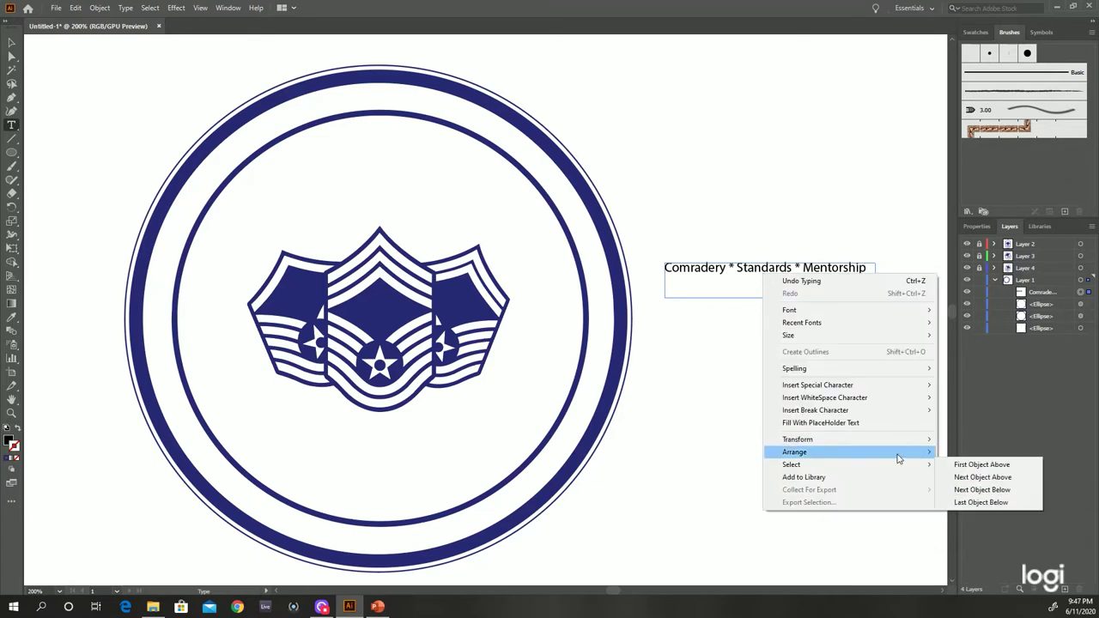
click(678, 362)
right_click(766, 262)
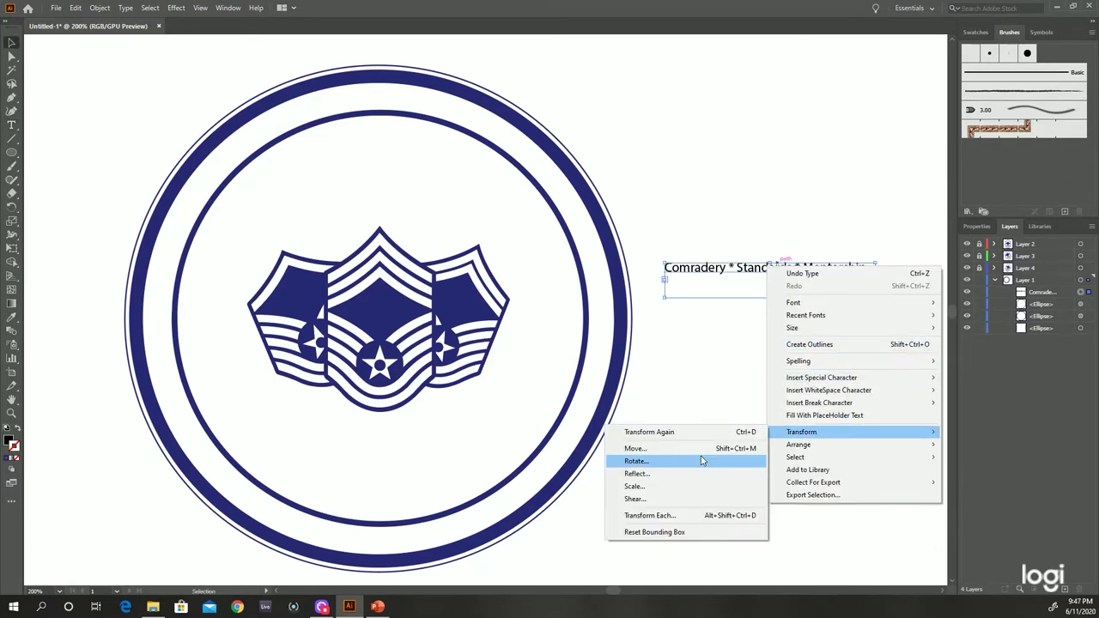
key(Escape)
key(Escape)
Apply Object > Text Wrap > Make to the selection, accepting the wrap warning
click(100, 8)
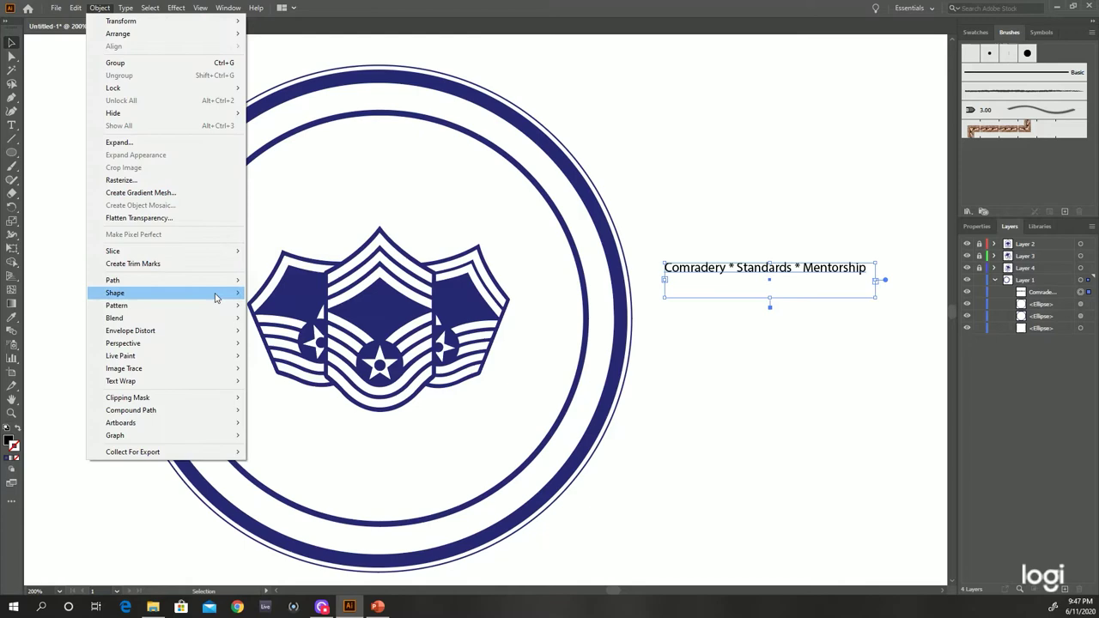
click(260, 381)
click(610, 319)
click(99, 8)
click(260, 380)
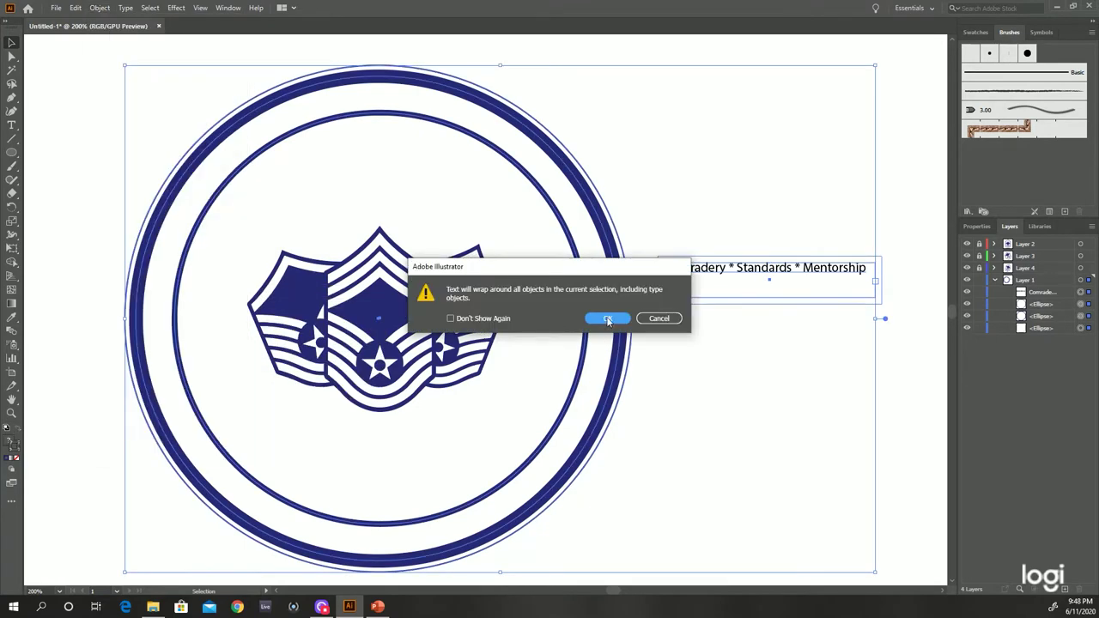
click(601, 317)
Move the motto to the top inside the circle and set the Text Wrap Options offset
drag(764, 267, 373, 173)
click(194, 304)
click(99, 8)
click(283, 408)
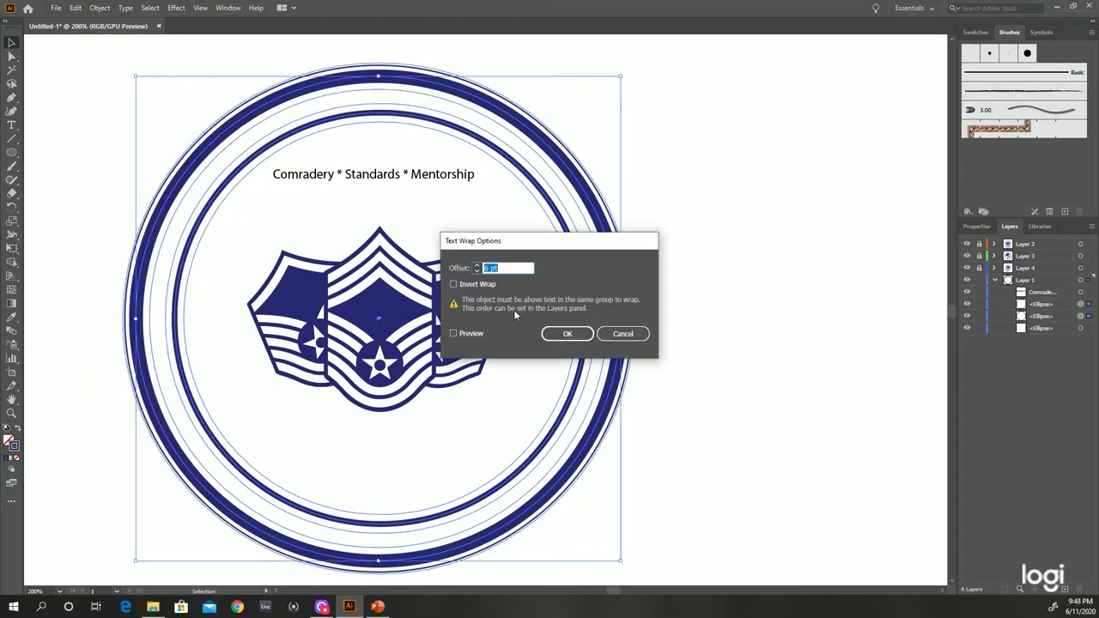
click(571, 336)
key(s)
key(v)
click(295, 203)
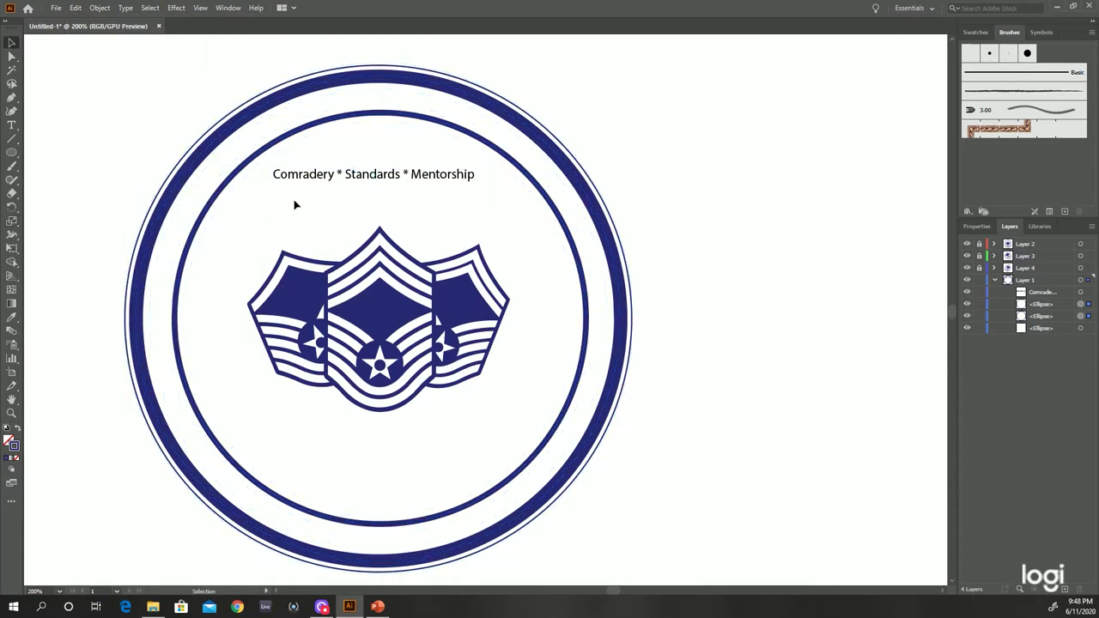
Apply an Effect > Stylize > Drop Shadow to the motto text
right_click(364, 172)
click(644, 423)
key(Escape)
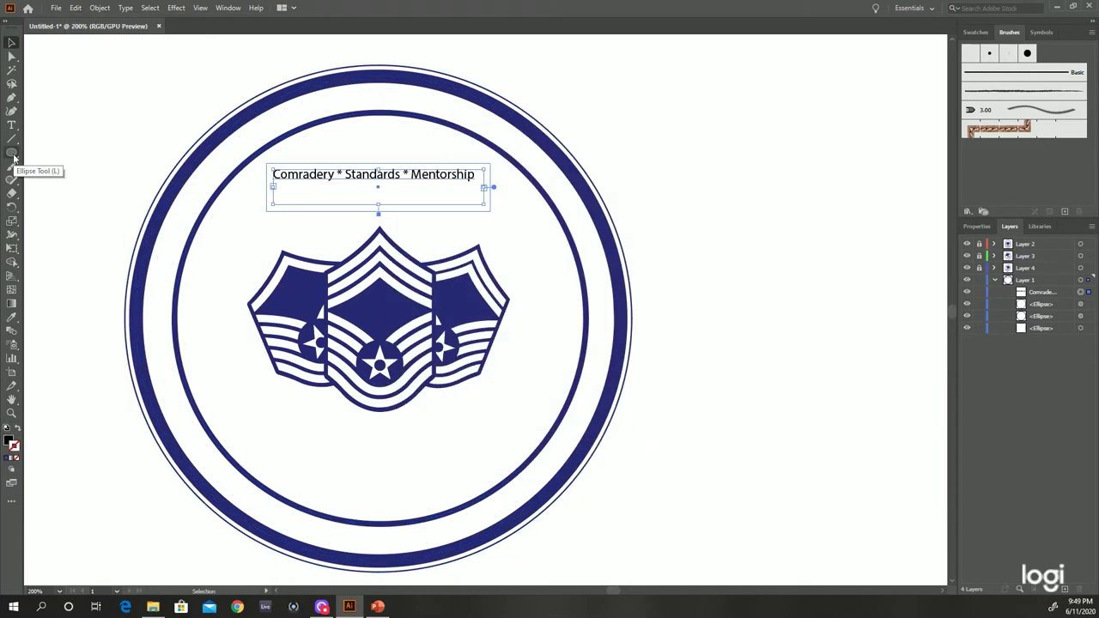
click(176, 7)
mouse_move(258, 138)
click(335, 138)
key(Return)
right_click(422, 177)
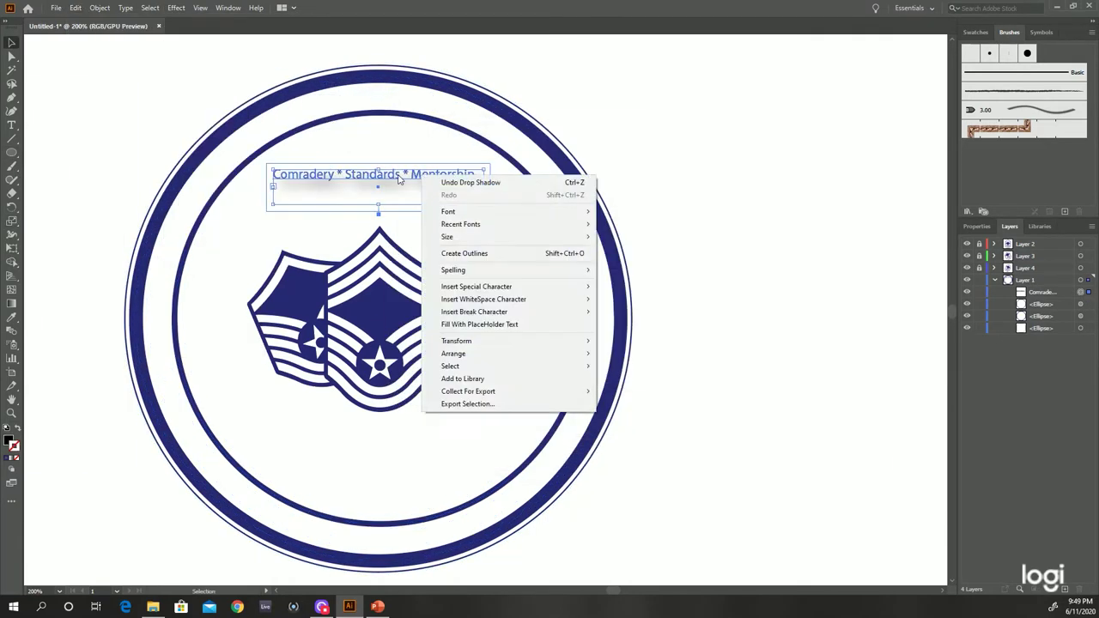
Move the motto up to the circle's top edge, between the navy rim and inner ring
click(176, 7)
click(244, 25)
click(99, 8)
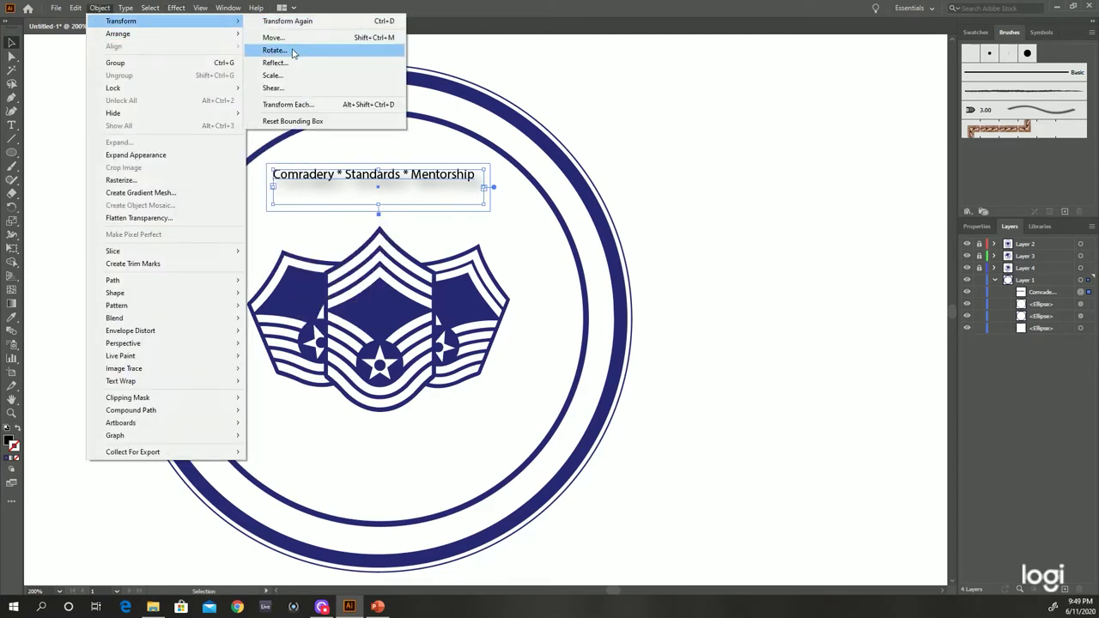
mouse_move(188, 298)
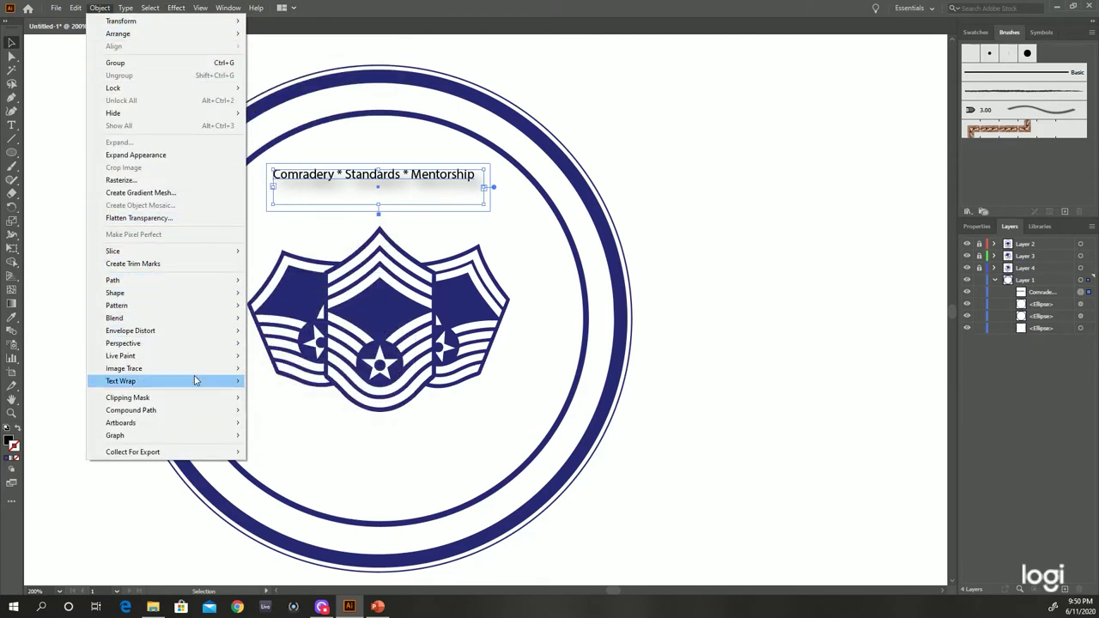
drag(433, 176, 465, 94)
key(ctrl+a)
right_click(429, 86)
key(Escape)
click(98, 8)
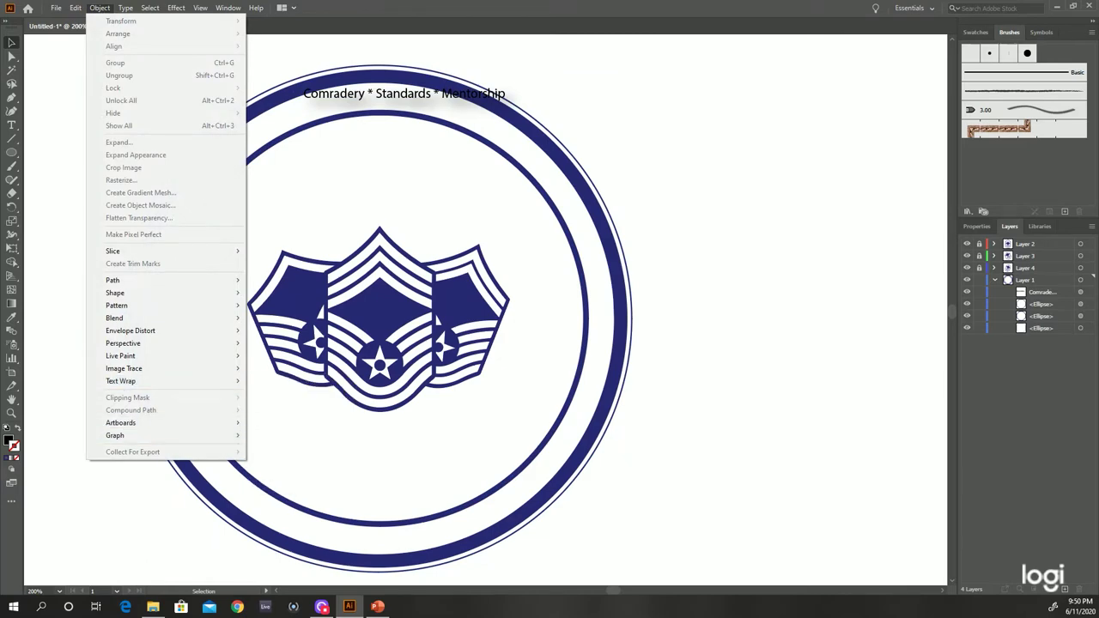
click(720, 469)
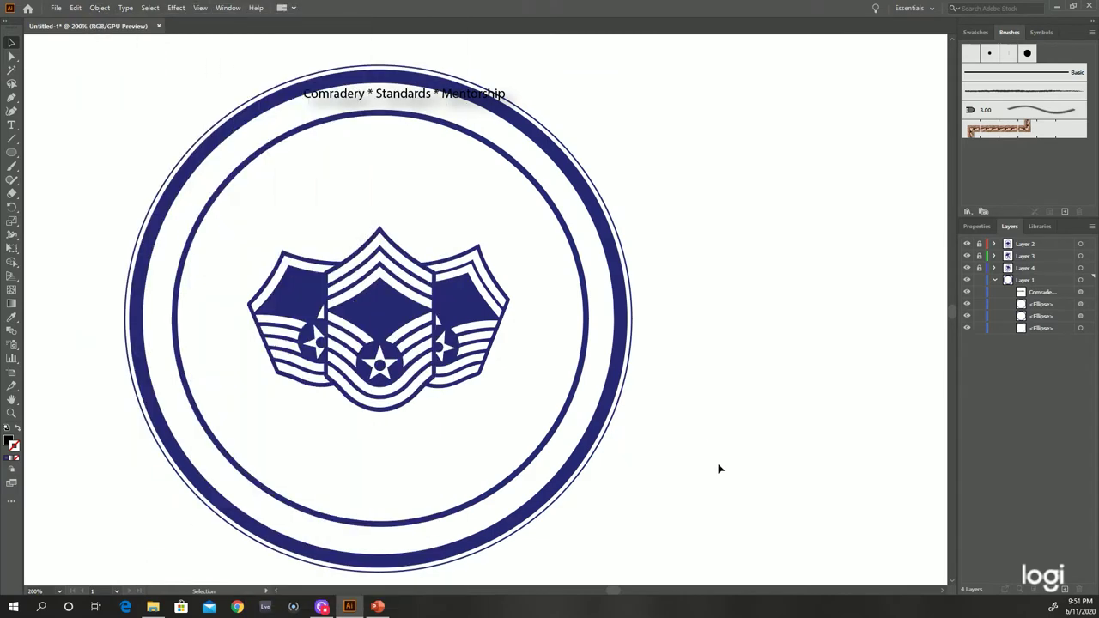
Offset the outer navy ring by 10 px with Miter joins via Offset Path
right_click(609, 403)
click(97, 8)
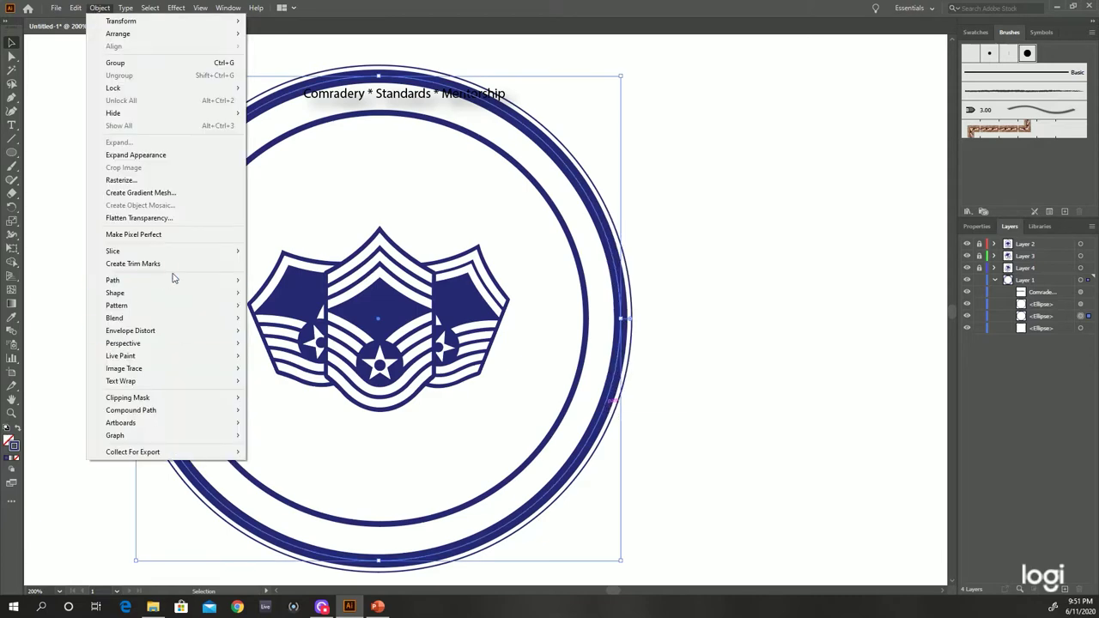
click(288, 324)
key(Tab)
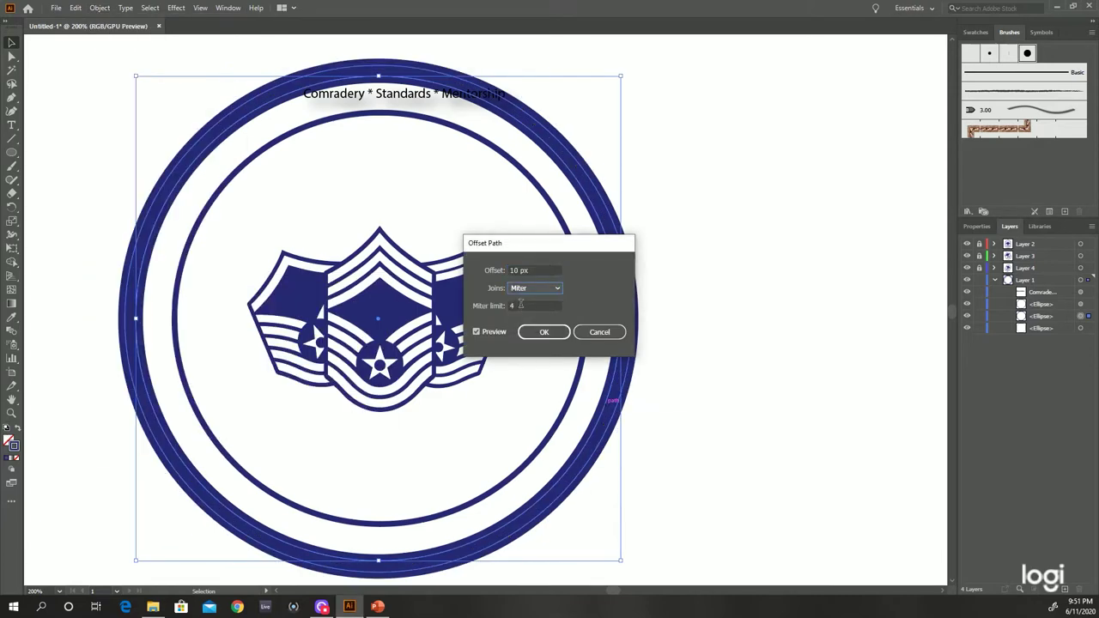
click(541, 332)
click(125, 8)
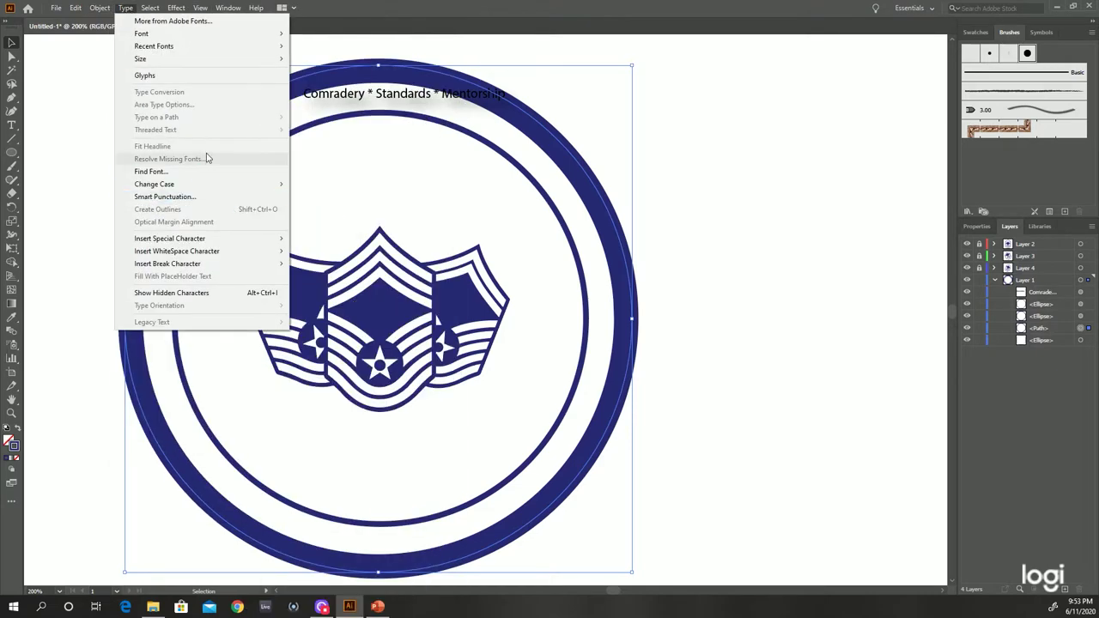
Look through the OpenType panel's figure style and glyph position options
mouse_move(227, 8)
mouse_move(403, 537)
click(544, 499)
click(494, 109)
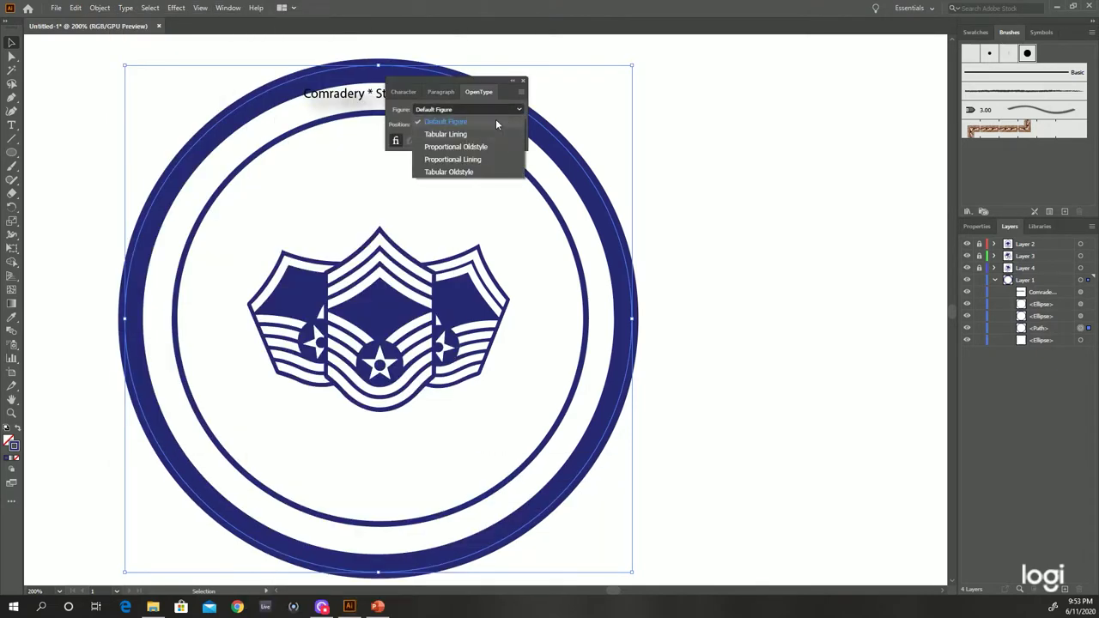
click(490, 123)
click(490, 167)
click(518, 253)
Reapply the ring's Offset Path, then undo the extra offset rings
key(ctrl+z)
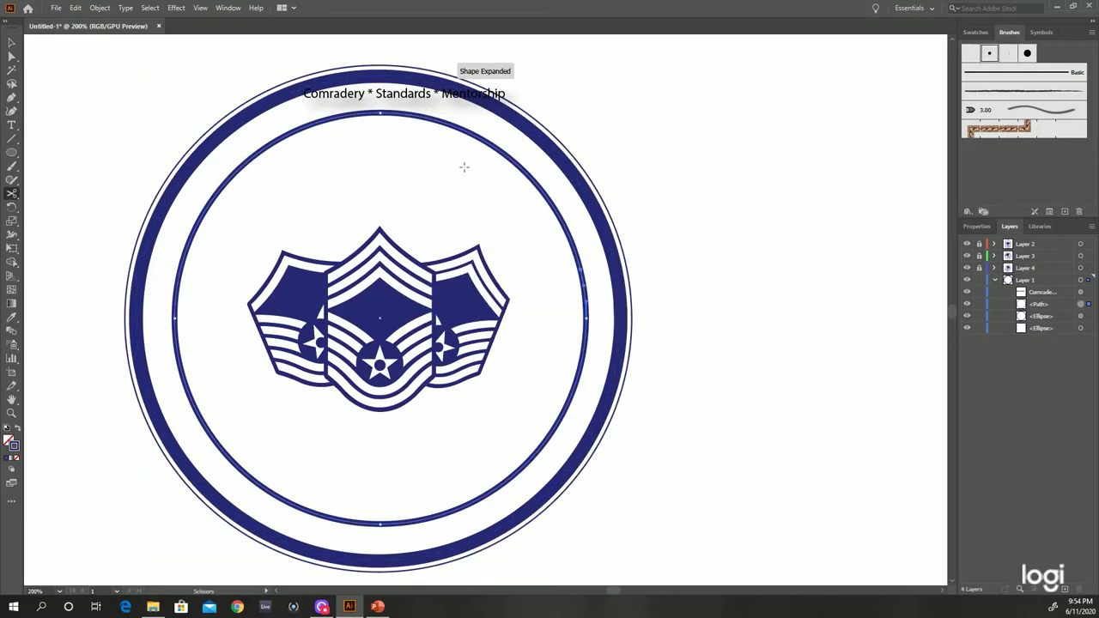
click(100, 8)
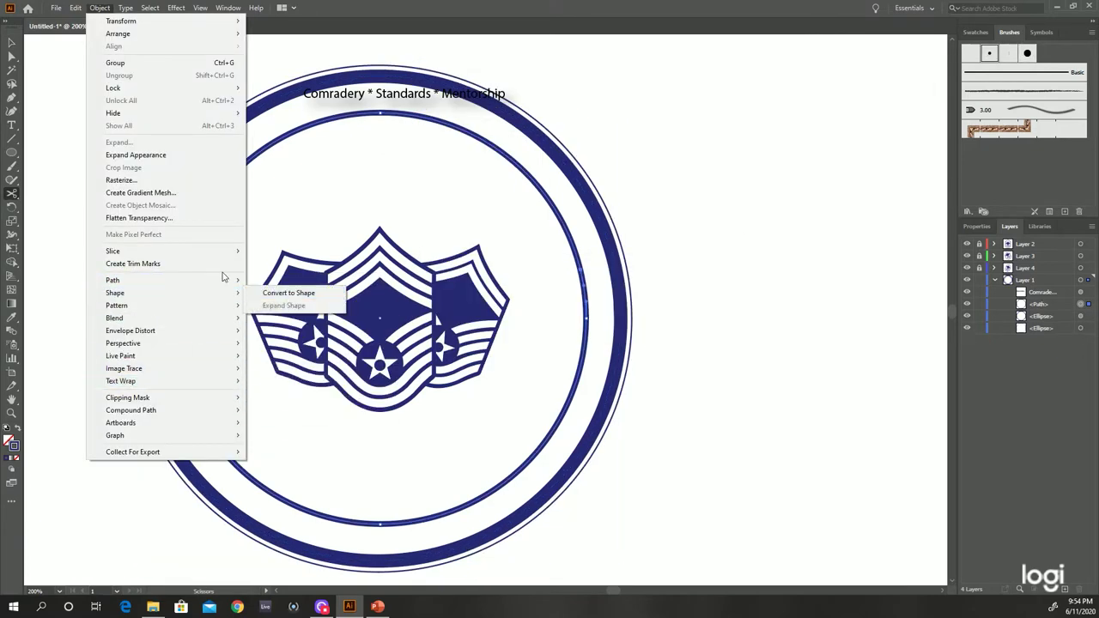
click(282, 322)
click(552, 329)
click(100, 8)
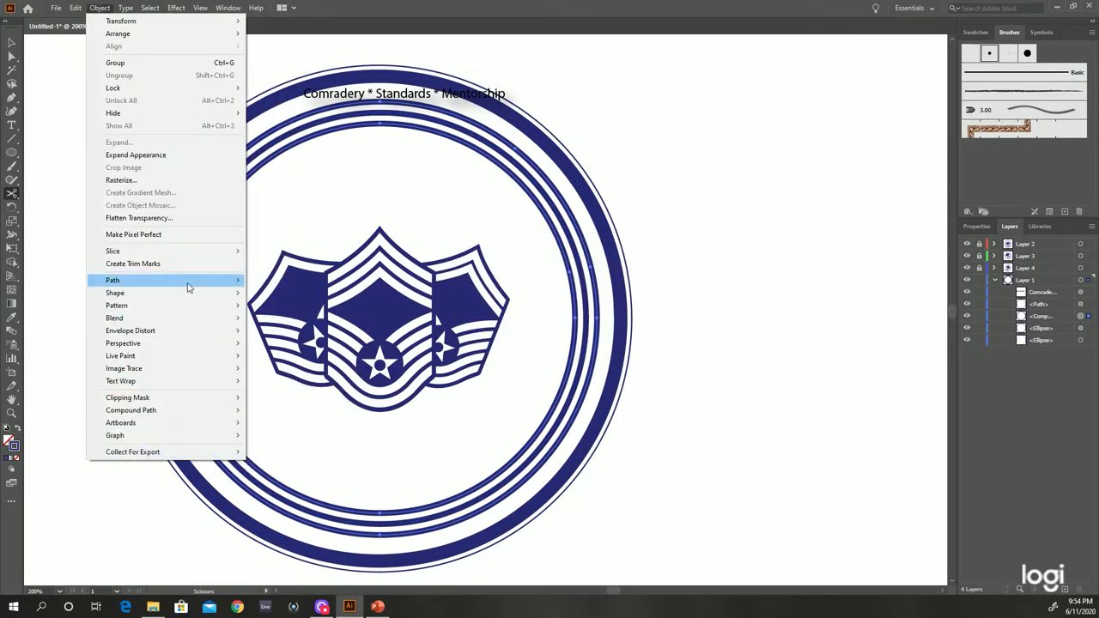
mouse_move(125, 8)
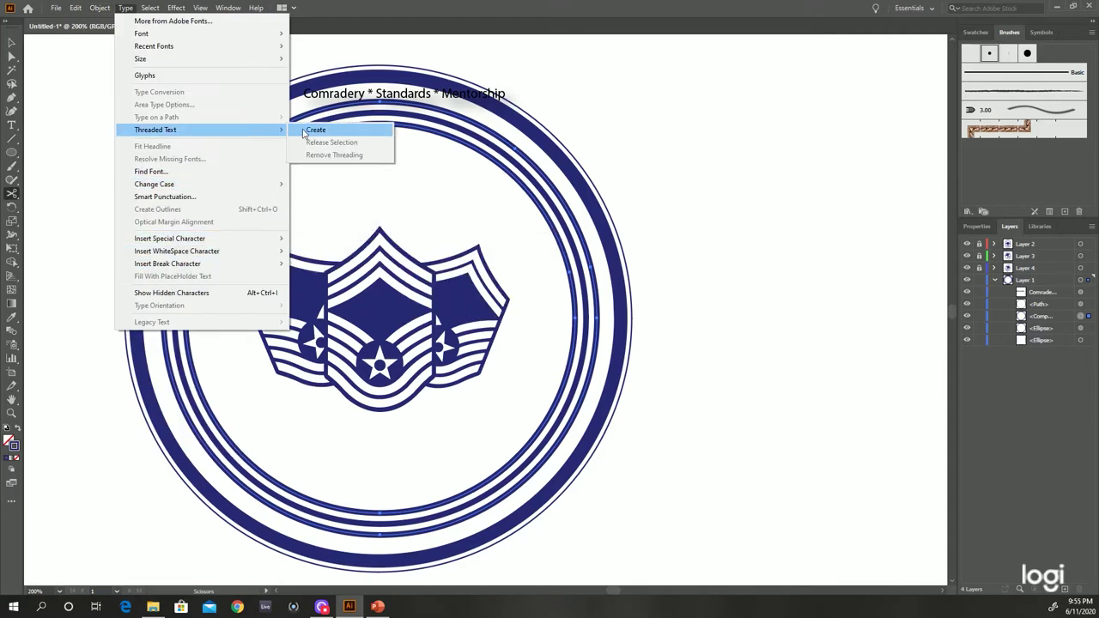
key(Escape)
key(ctrl+z)
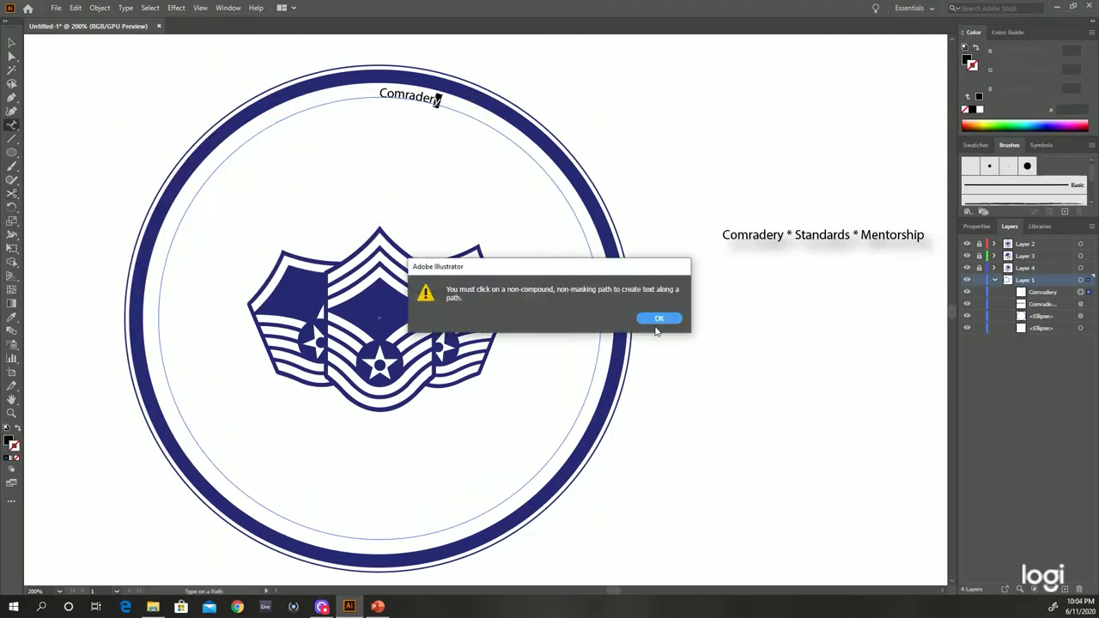
click(655, 318)
Select the word Comradery and slide the curved text around the inner circle
right_click(434, 101)
click(505, 162)
key(Escape)
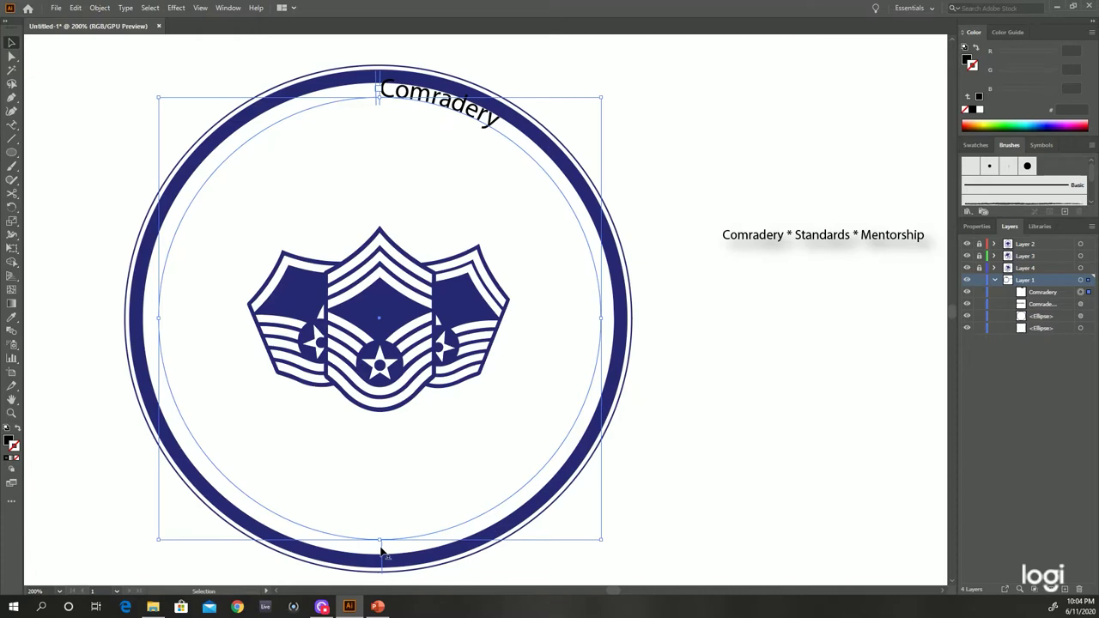
drag(410, 507, 573, 236)
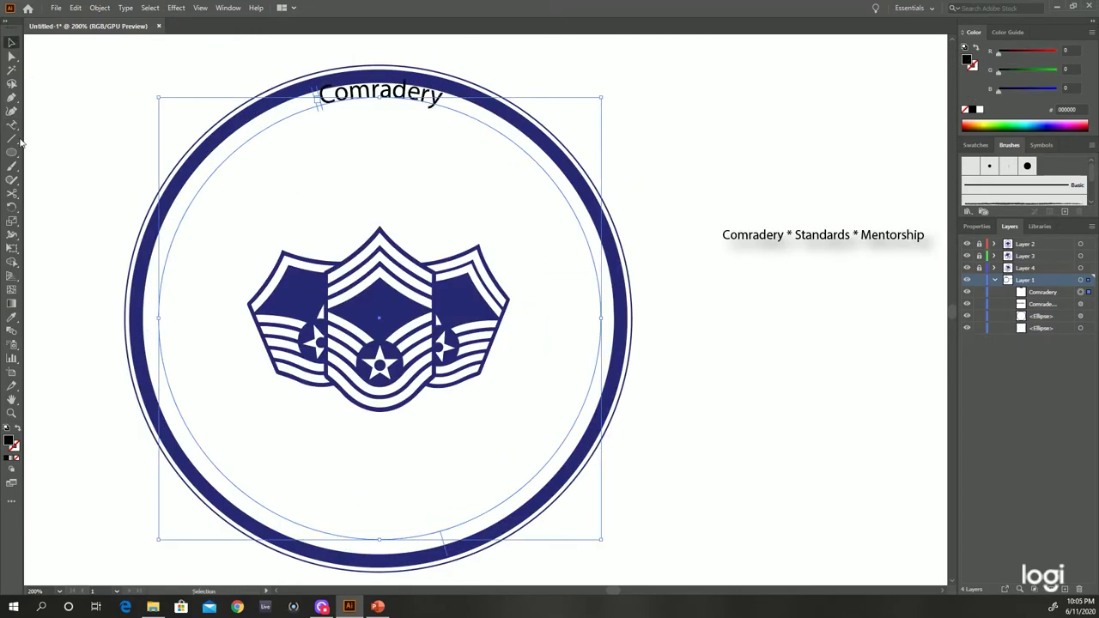
key(Escape)
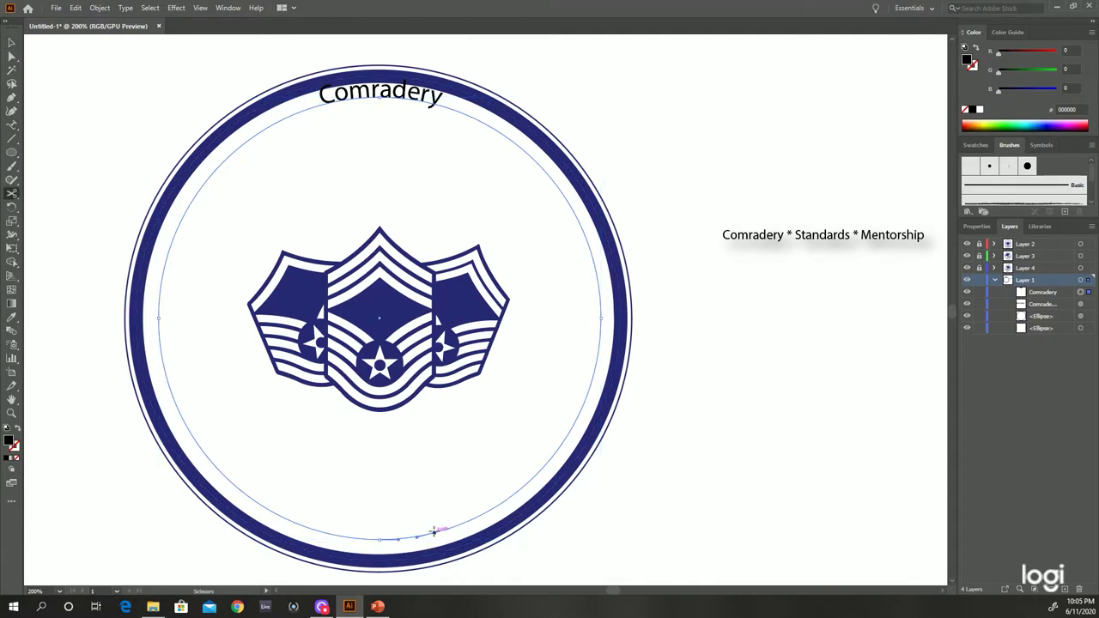
click(453, 526)
key(Return)
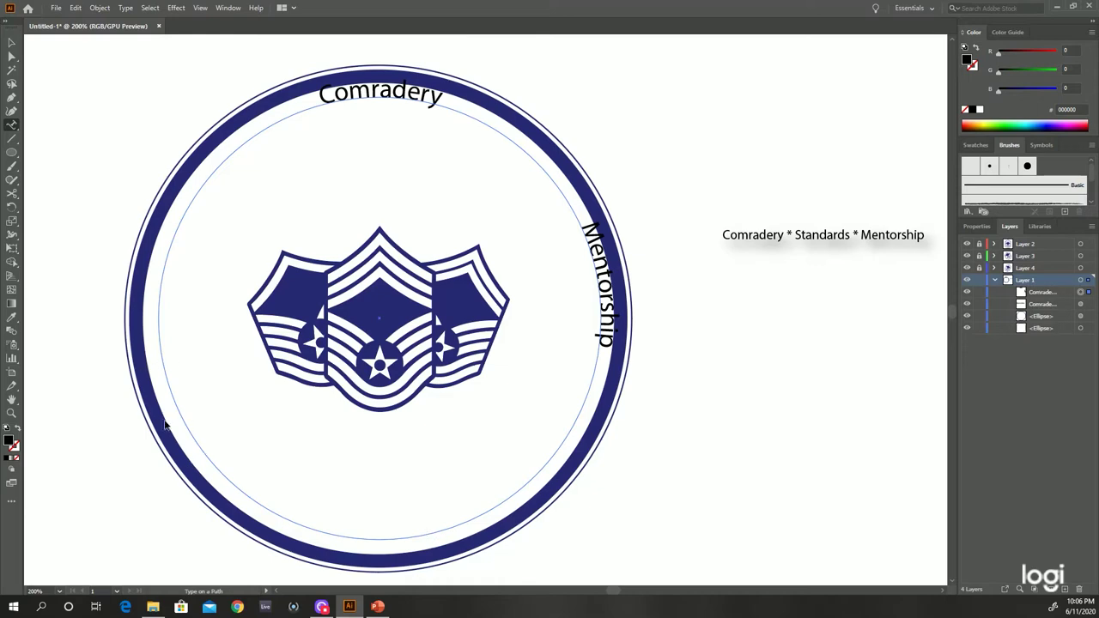
Paste Standards onto the path and rotate the curved words so Comradery sits on top
key(f)
click(455, 508)
text(Standards)
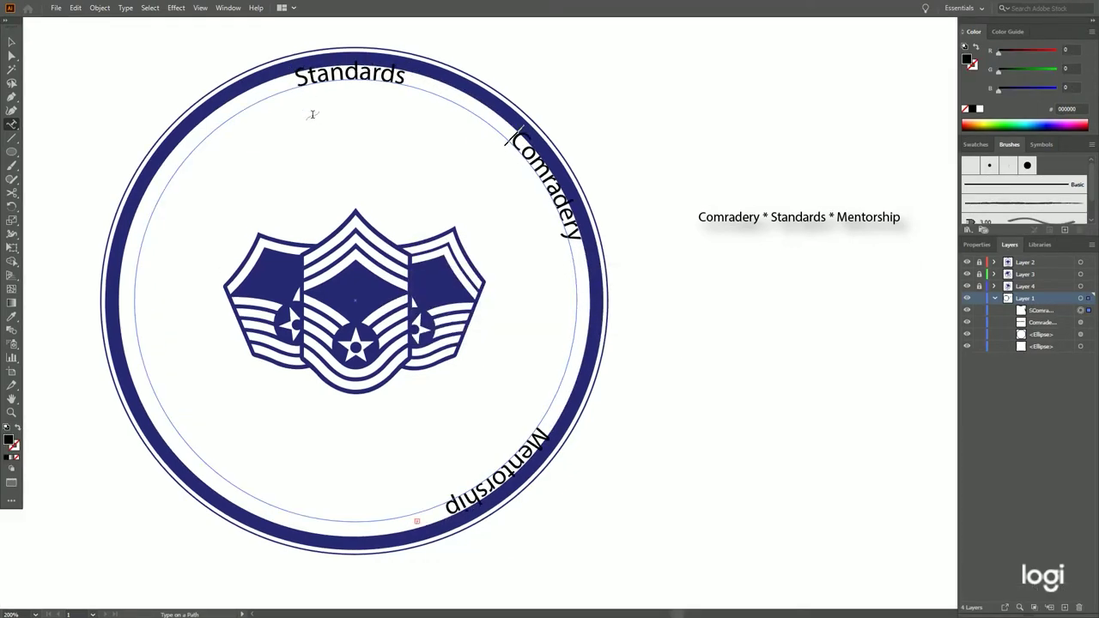
click(281, 74)
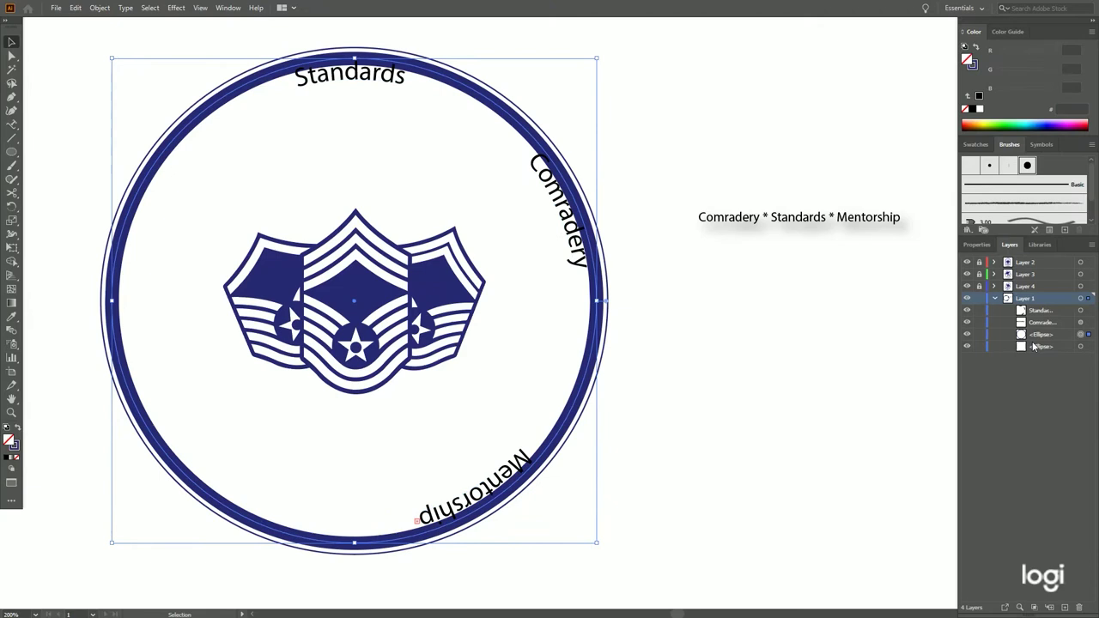
click(594, 244)
drag(127, 306, 126, 222)
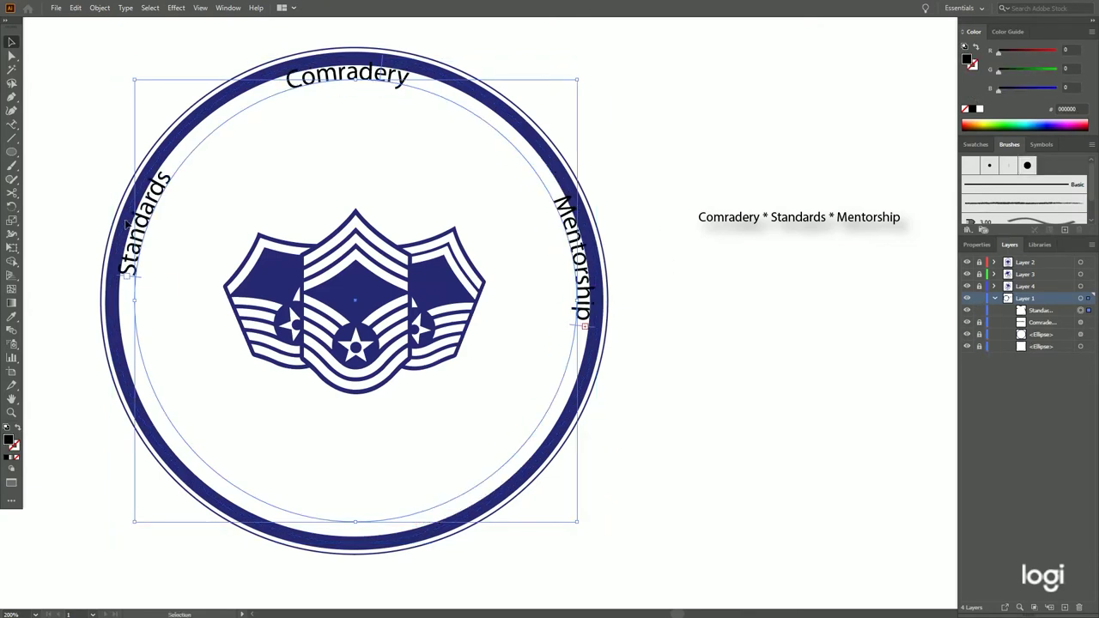
drag(586, 320, 530, 204)
click(530, 204)
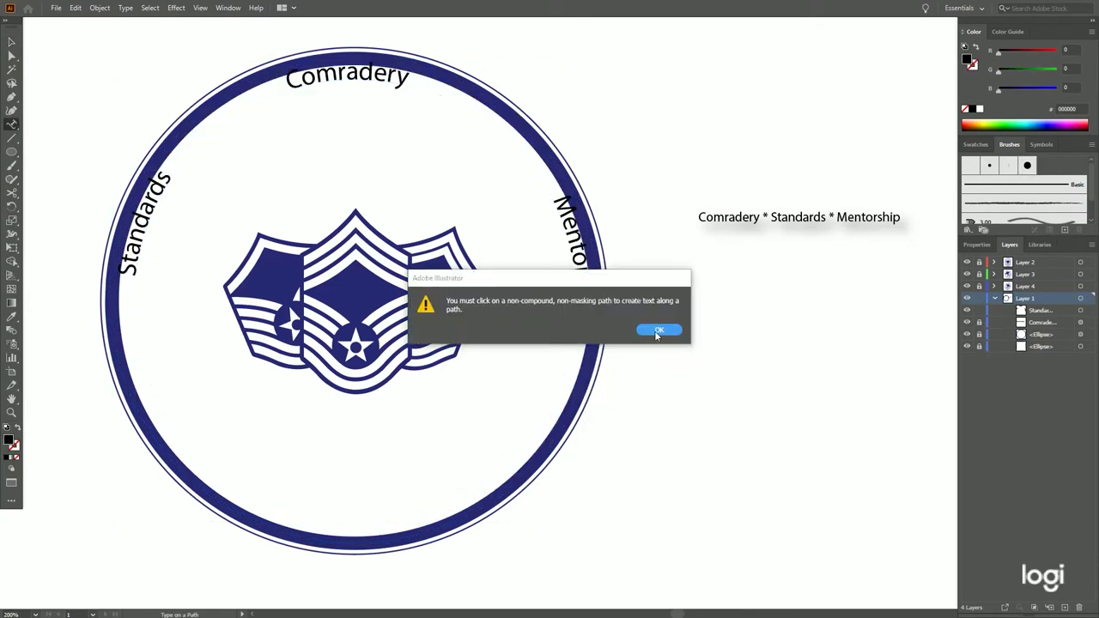
click(657, 334)
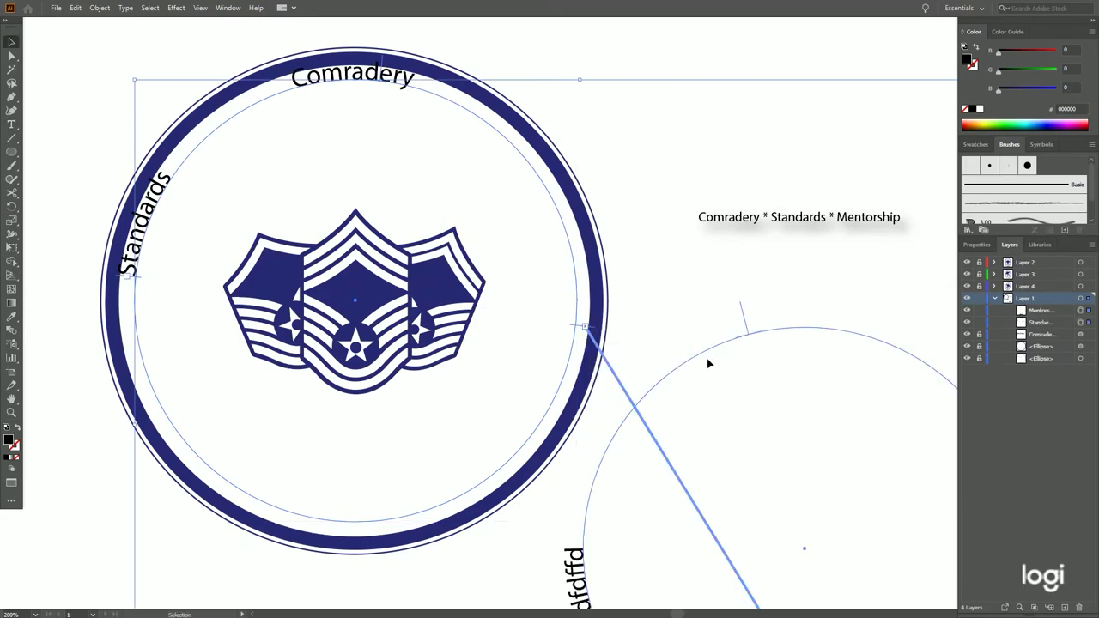
Undo eleven times, removing the Type on a Path words until the black-filled ellipse returns
scroll(664, 392, down, 2)
scroll(730, 456, down, 2)
key(ctrl+z)
key(ctrl+z)
key(ctrl+z)
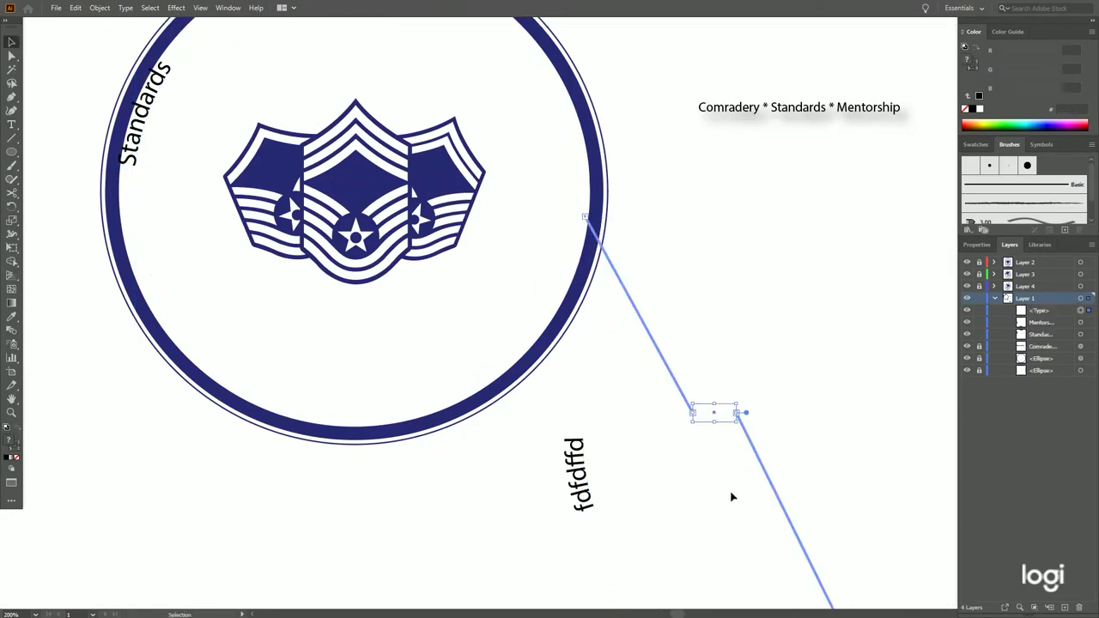
key(ctrl+z)
key(ctrl+z)
key(ctrl+z)
key(ctrl+z)
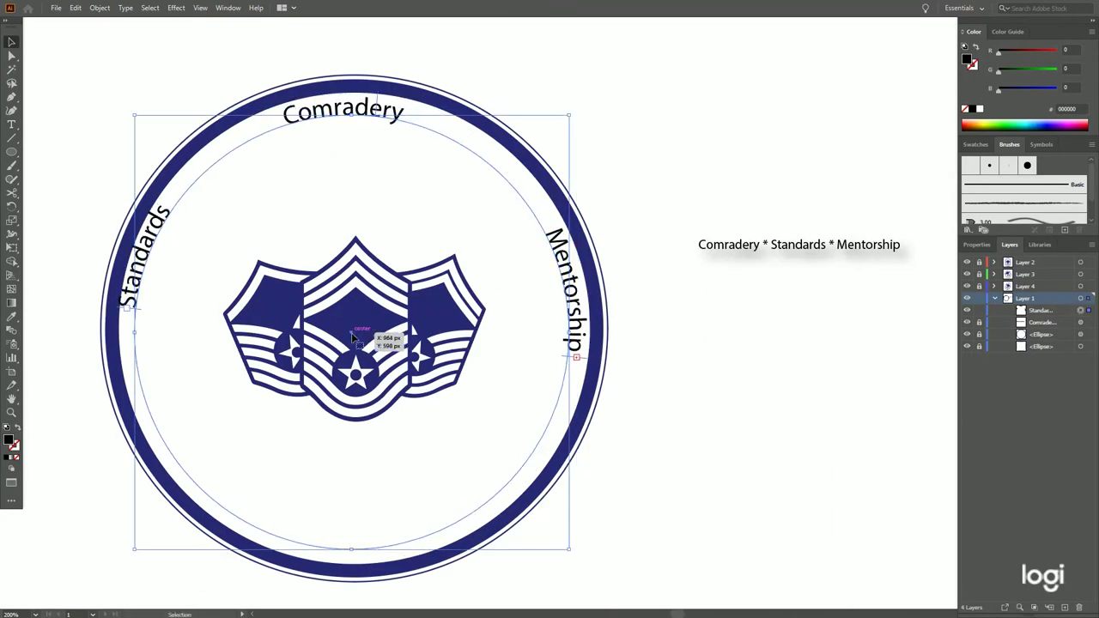
key(ctrl+z)
key(ctrl+z)
key(ctrl+z)
key(ctrl+z)
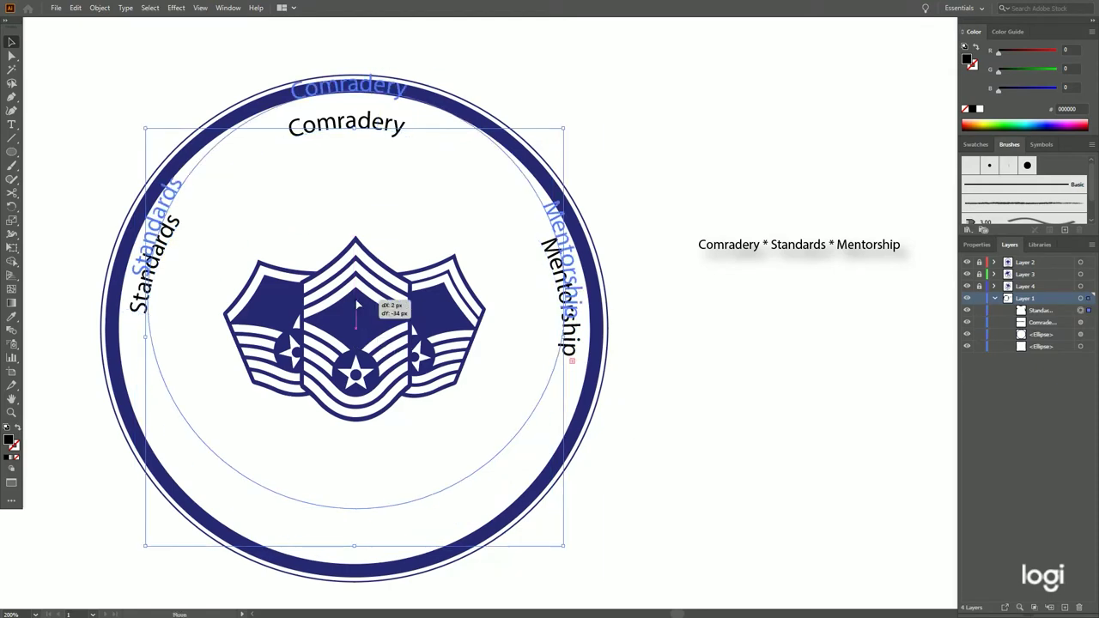
key(ctrl+z)
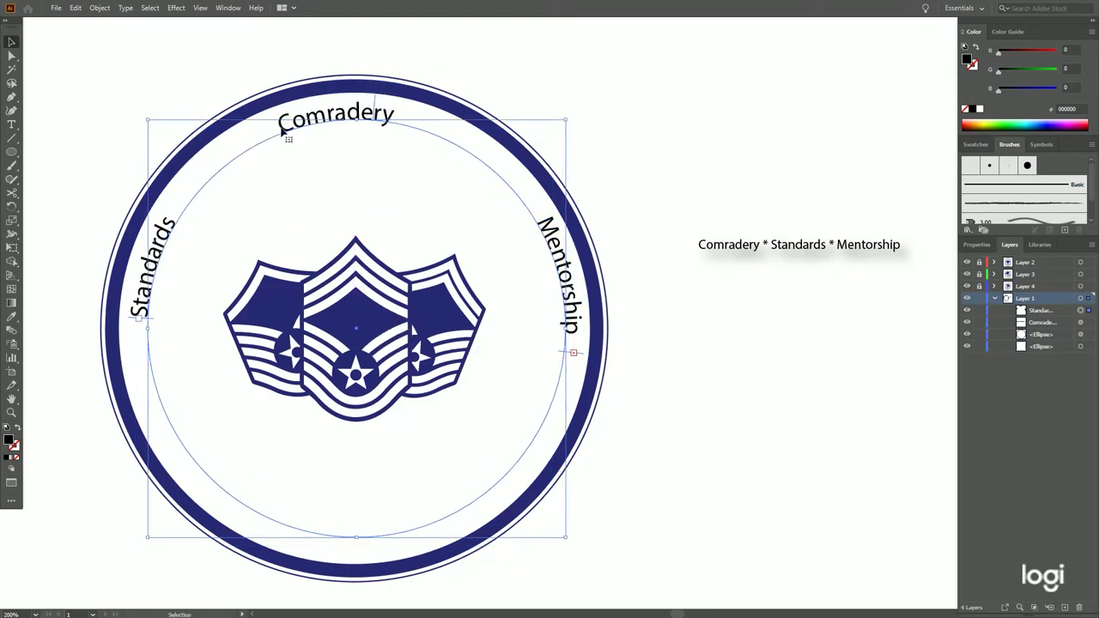
key(ctrl+z)
key(ctrl+z)
key(ctrl+z)
key(ctrl+z)
key(ctrl+z)
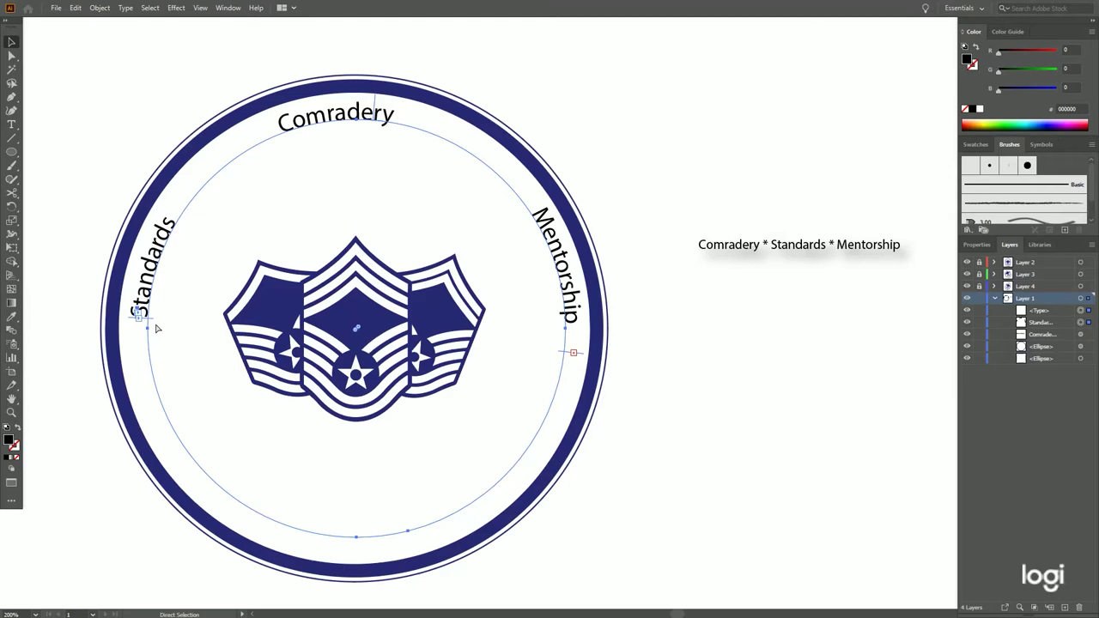
key(ctrl+z)
key(ctrl+z)
key(ctrl+z)
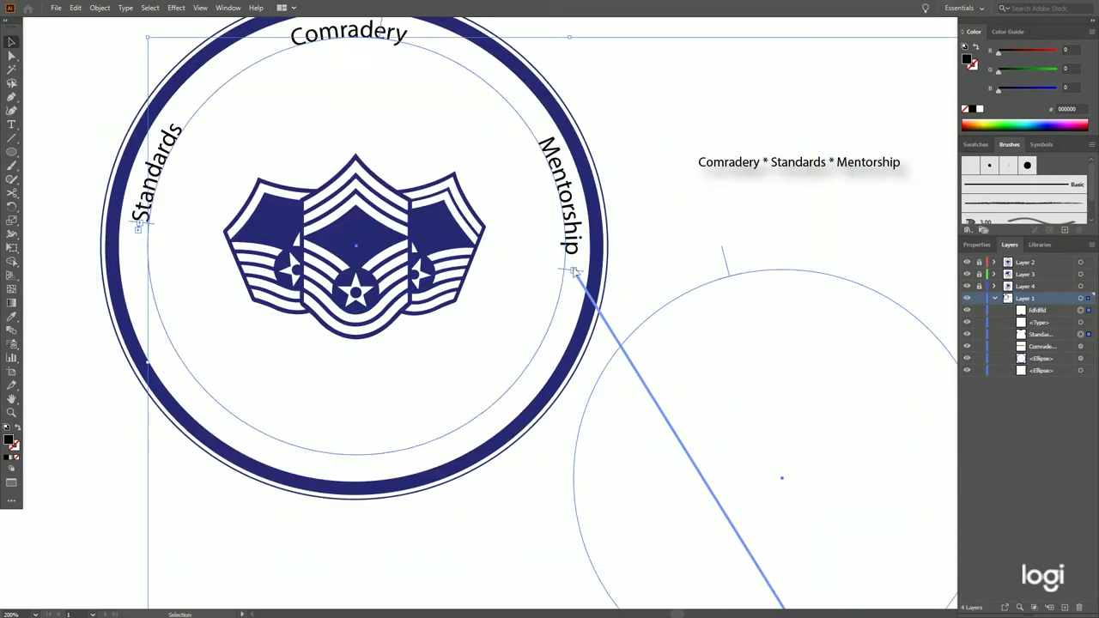
right_click(572, 270)
key(ctrl+z)
key(ctrl+z)
key(ctrl+z)
key(ctrl+z)
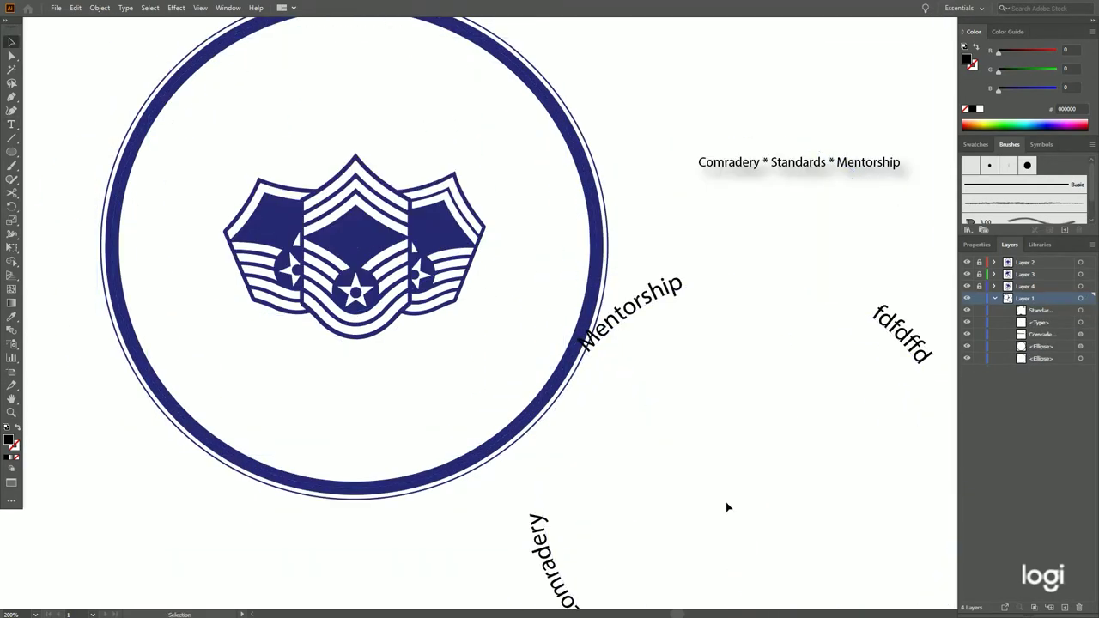
key(ctrl+z)
key(ctrl+z)
key(ctrl+z)
key(ctrl+z)
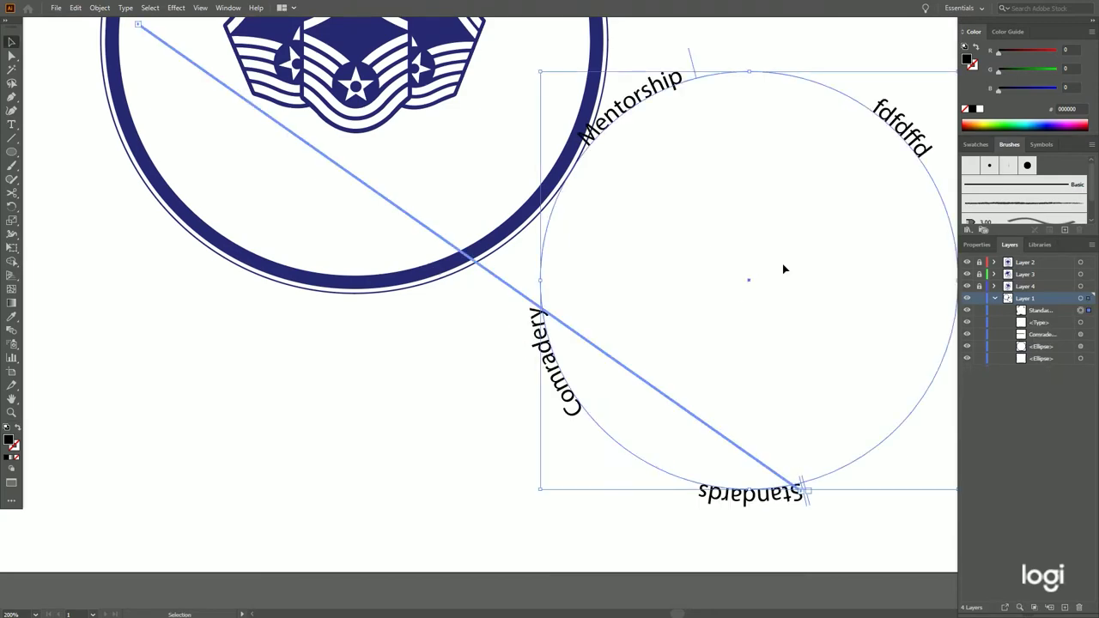
key(ctrl+z)
key(ctrl+z)
key(ctrl+z)
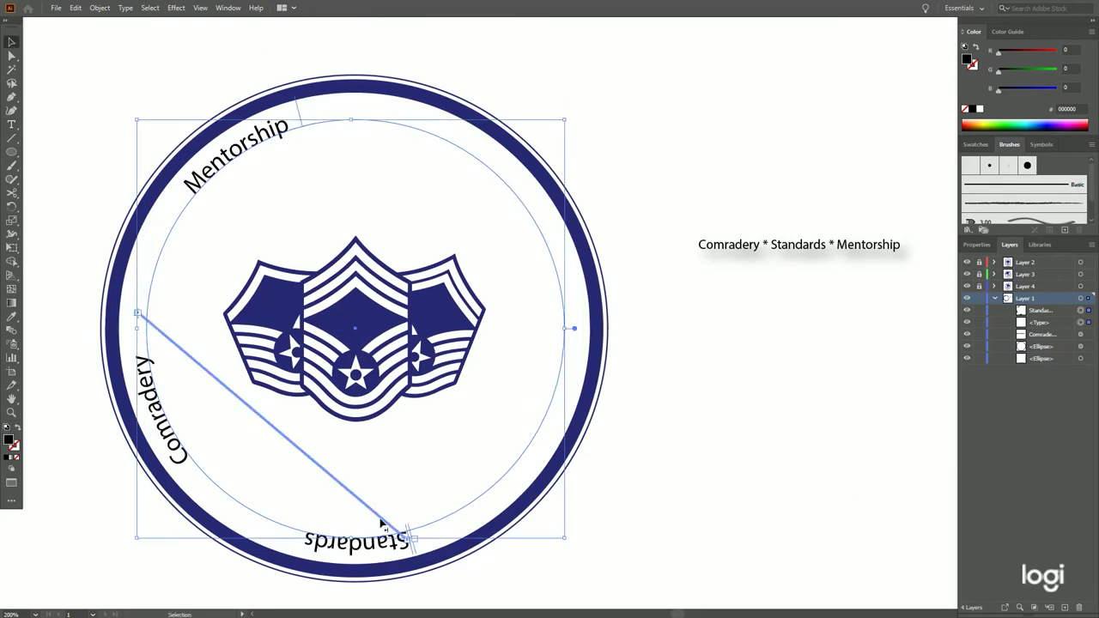
key(ctrl+z)
key(ctrl+z)
key(ctrl+z)
key(ctrl+z)
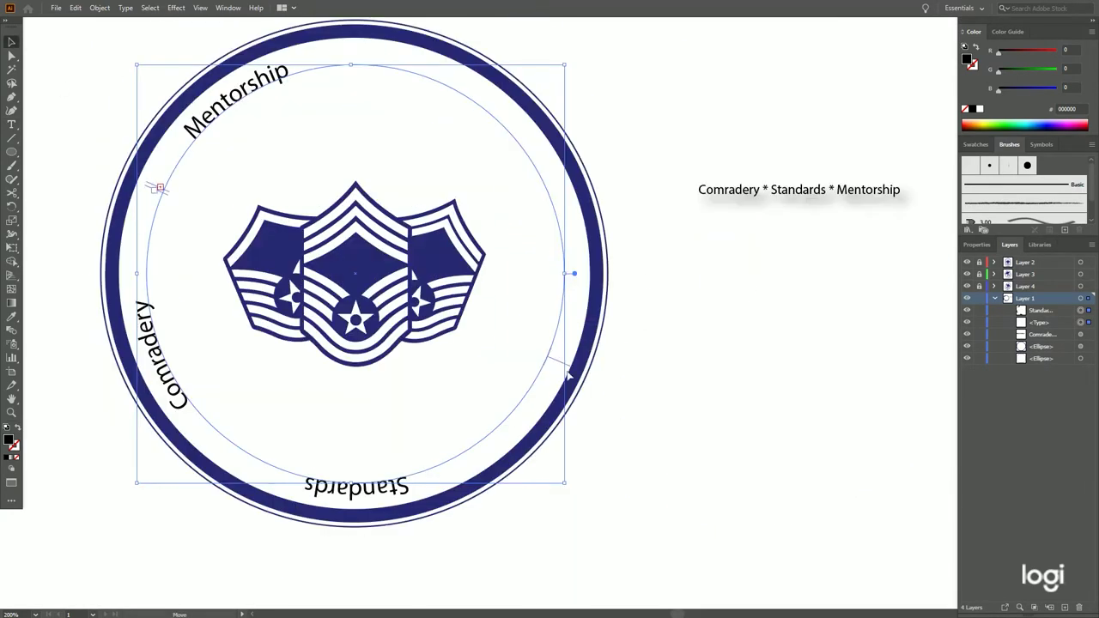
key(ctrl+z)
key(ctrl+z)
key(ctrl+z)
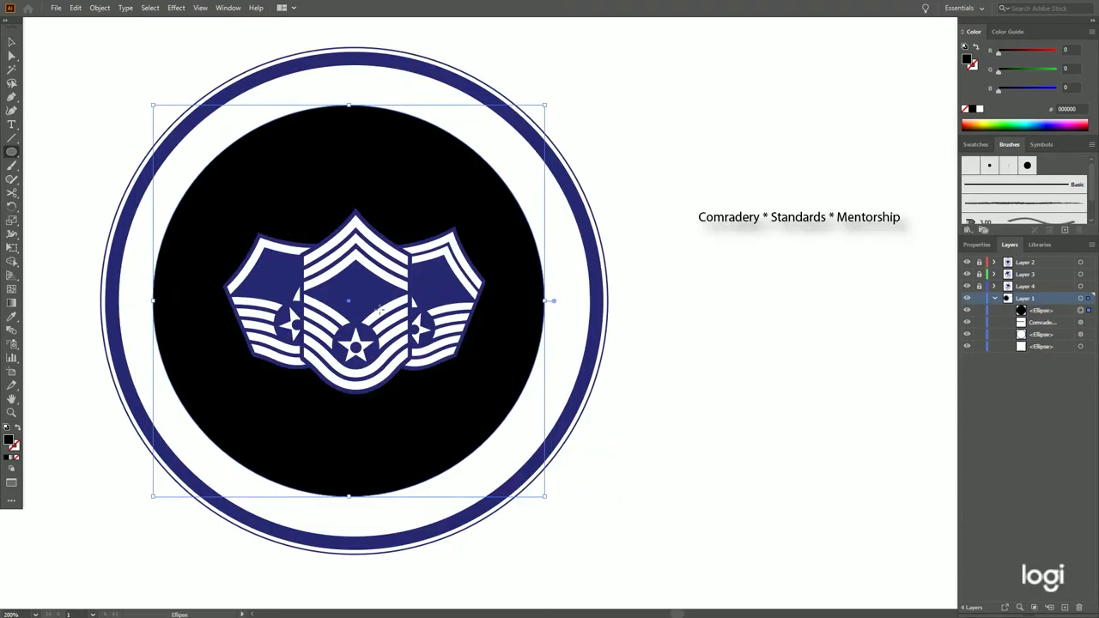
Undo the black-filled inner circle and select both rim circles to align them
key(ctrl+z)
drag(74, 550, 250, 357)
click(99, 8)
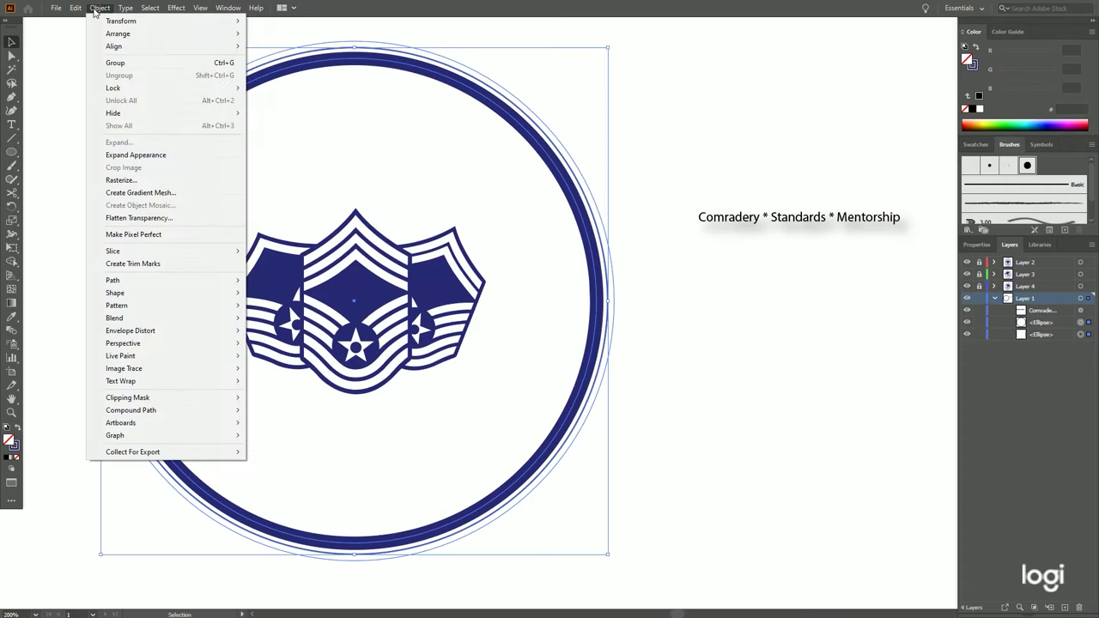
mouse_move(121, 45)
key(Escape)
Draw a new circle inside the navy ring and run Comradery, Standards, Mentorship around it
key(l)
mouse_move(206, 206)
mouse_down()
mouse_move(609, 613)
mouse_move(554, 498)
mouse_up()
drag(12, 125, 60, 155)
click(305, 109)
text(Comradery Mentorship)
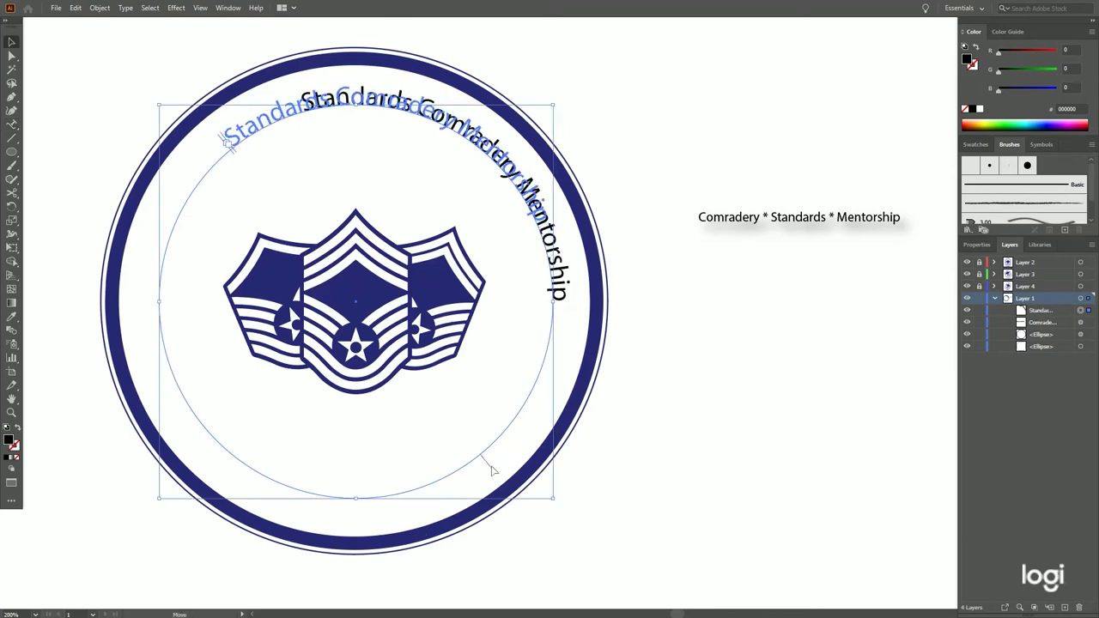
drag(493, 470, 84, 210)
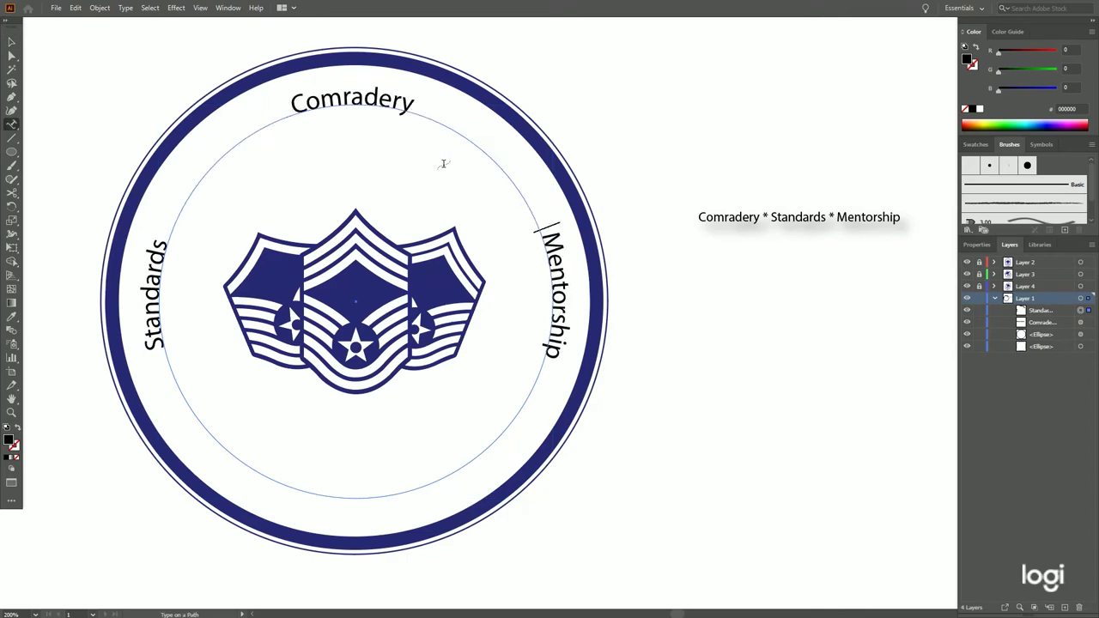
Change the font of the curved rim words Comradery, Standards and Mentorship
triple_click(354, 101)
right_click(355, 101)
mouse_move(422, 146)
scroll(621, 419, down, 1)
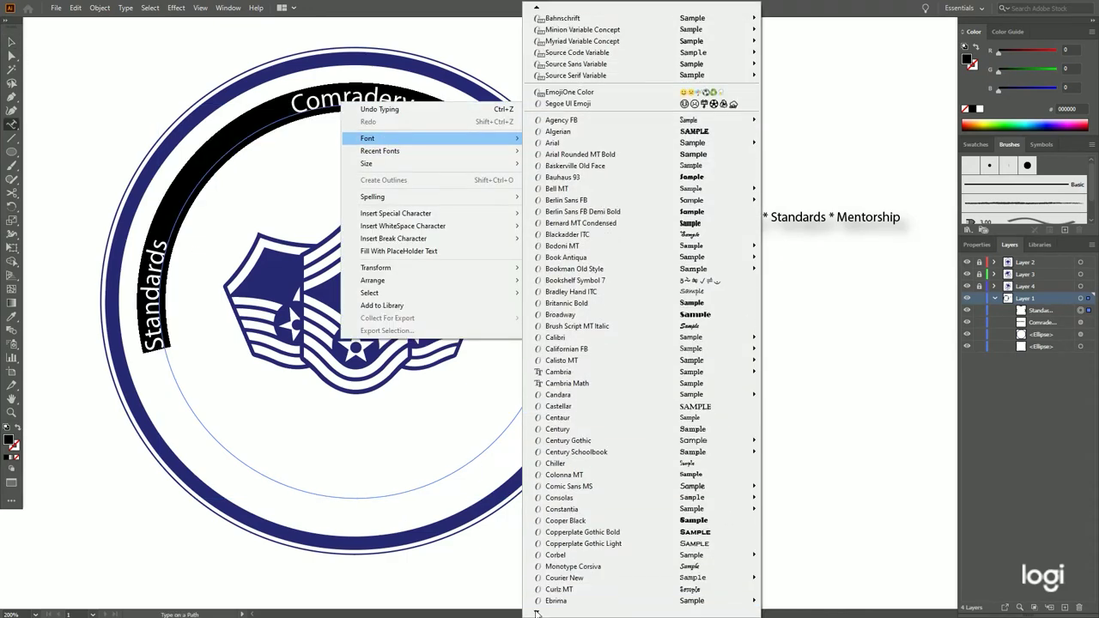
click(621, 419)
key(Return)
right_click(372, 96)
right_click(569, 286)
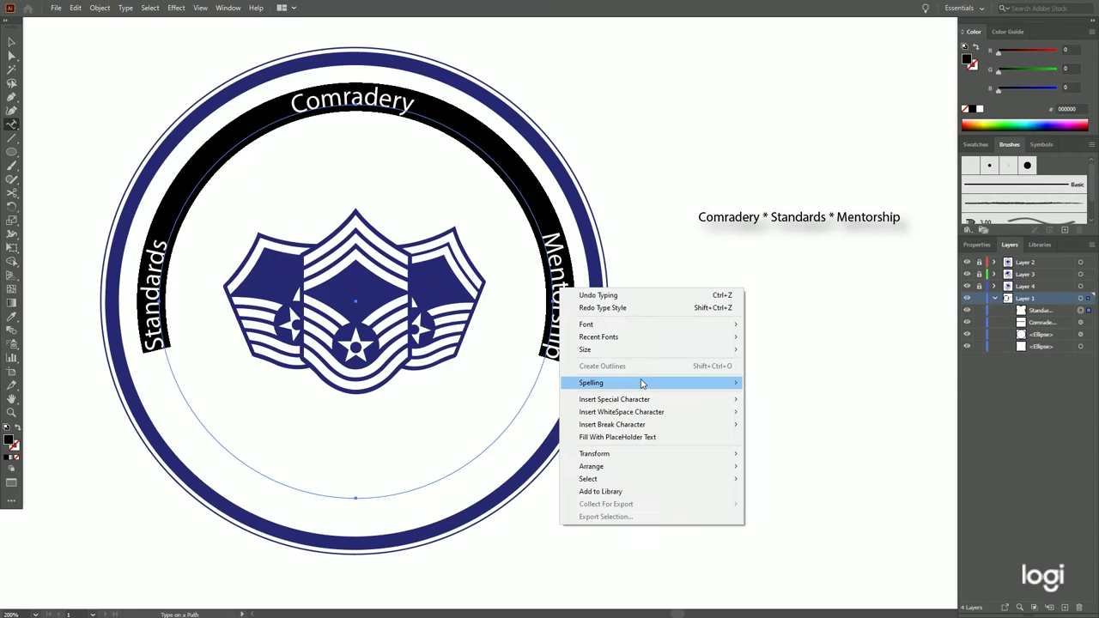
right_click(561, 332)
key(Escape)
Apply an Outer Glow effect to the curved rim text object
click(176, 8)
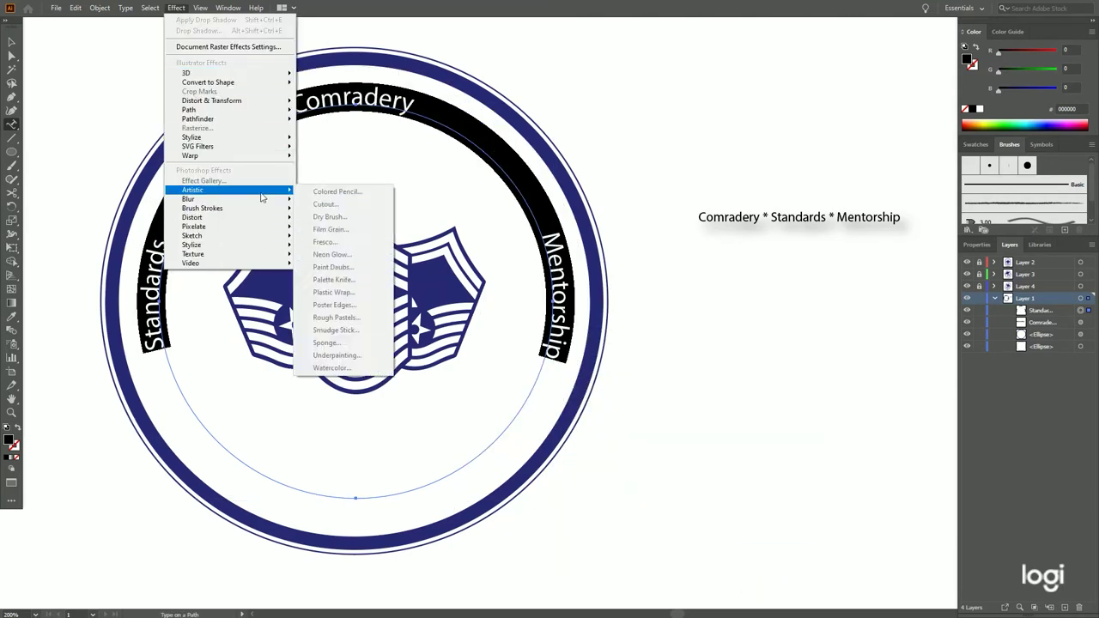
key(Escape)
key(Escape)
click(120, 185)
click(176, 7)
mouse_move(214, 137)
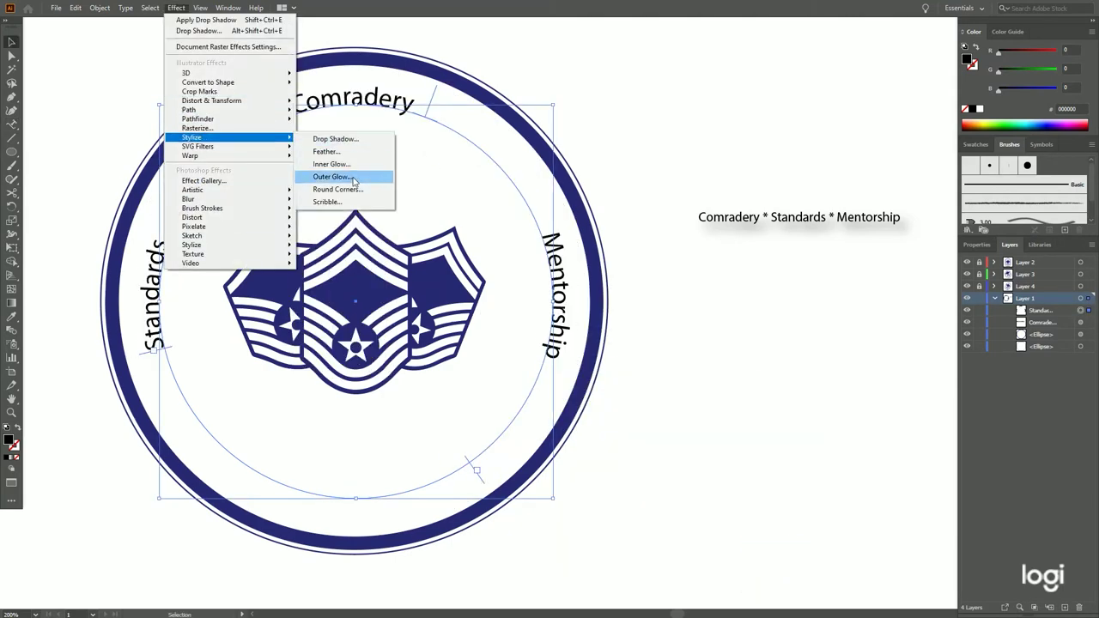
click(334, 178)
click(534, 346)
Try a Round Corners effect on the rim text, then cancel it
click(176, 8)
mouse_move(251, 157)
mouse_move(214, 138)
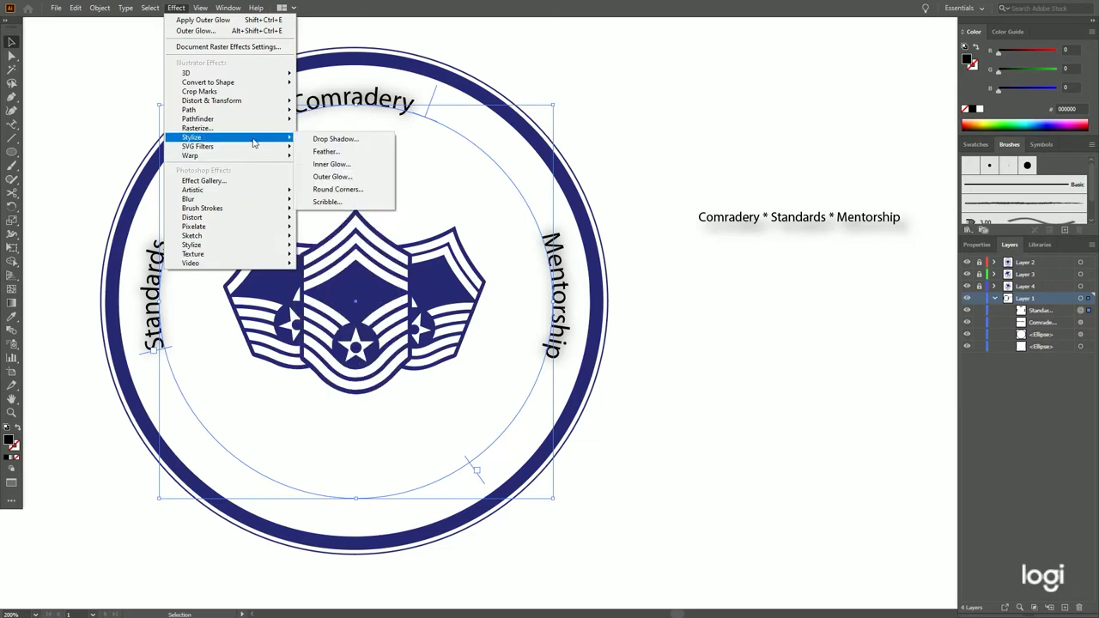
click(331, 191)
click(545, 324)
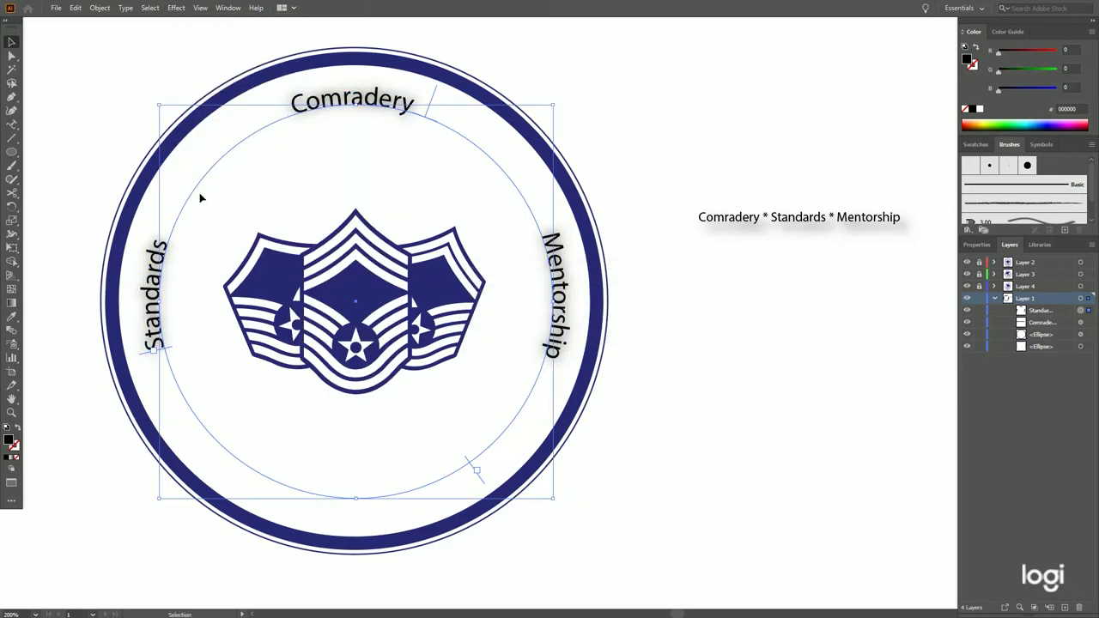
click(176, 8)
click(335, 243)
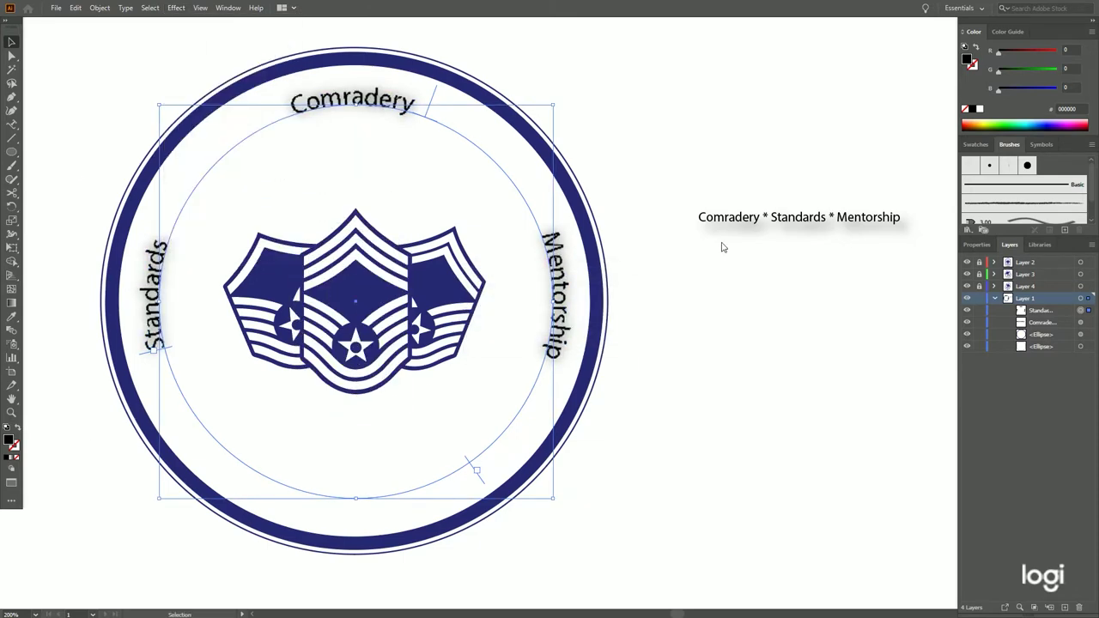
Set the curved rim words in the bold style of a serif font
right_click(319, 96)
mouse_move(344, 130)
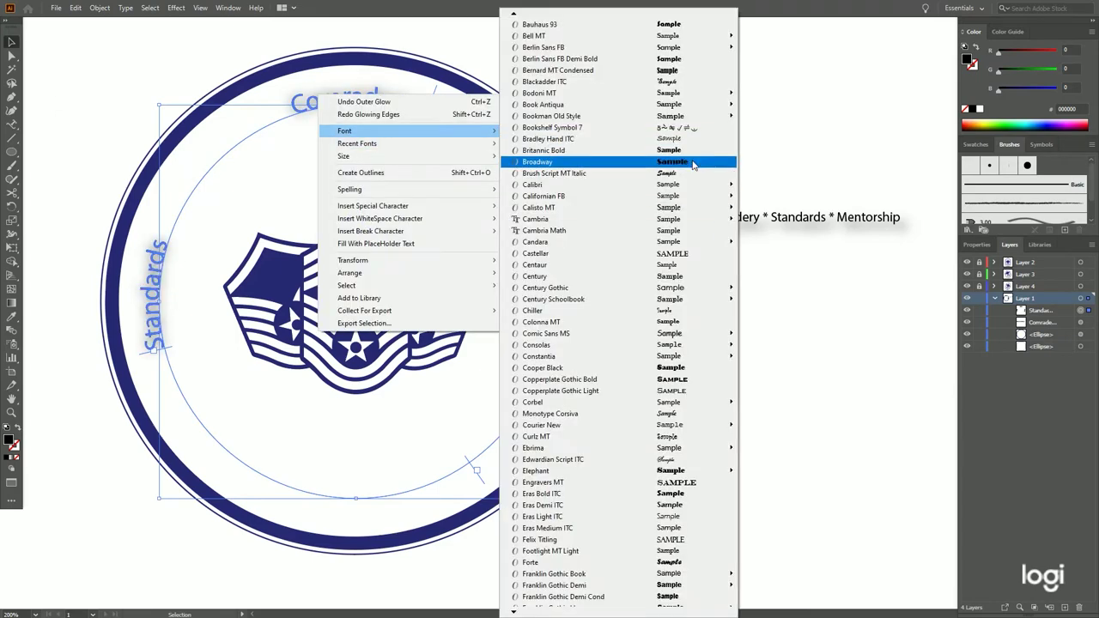
scroll(622, 596, down, 20)
scroll(623, 596, down, 15)
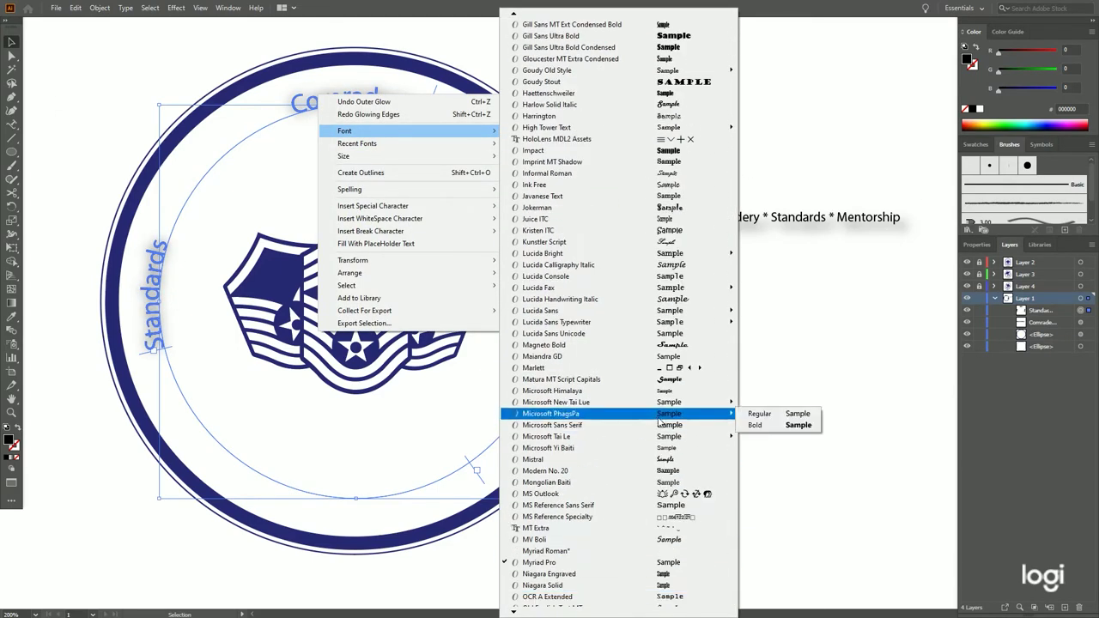
mouse_move(619, 489)
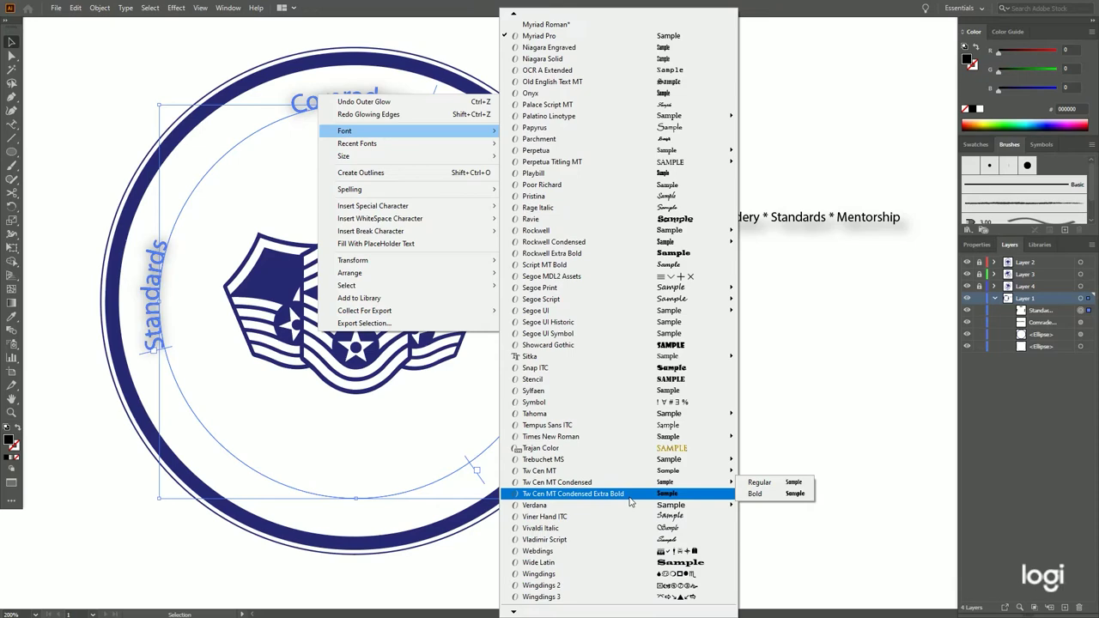
click(761, 500)
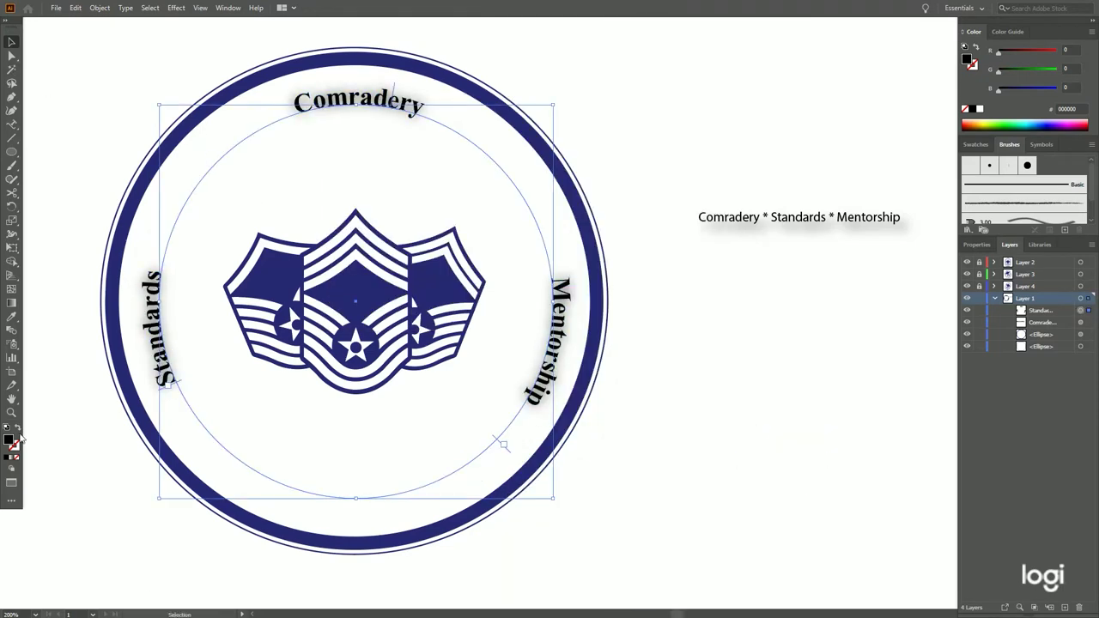
Scale up the text circle and recentre it on the badge centre
drag(532, 148, 588, 68)
drag(376, 289, 358, 307)
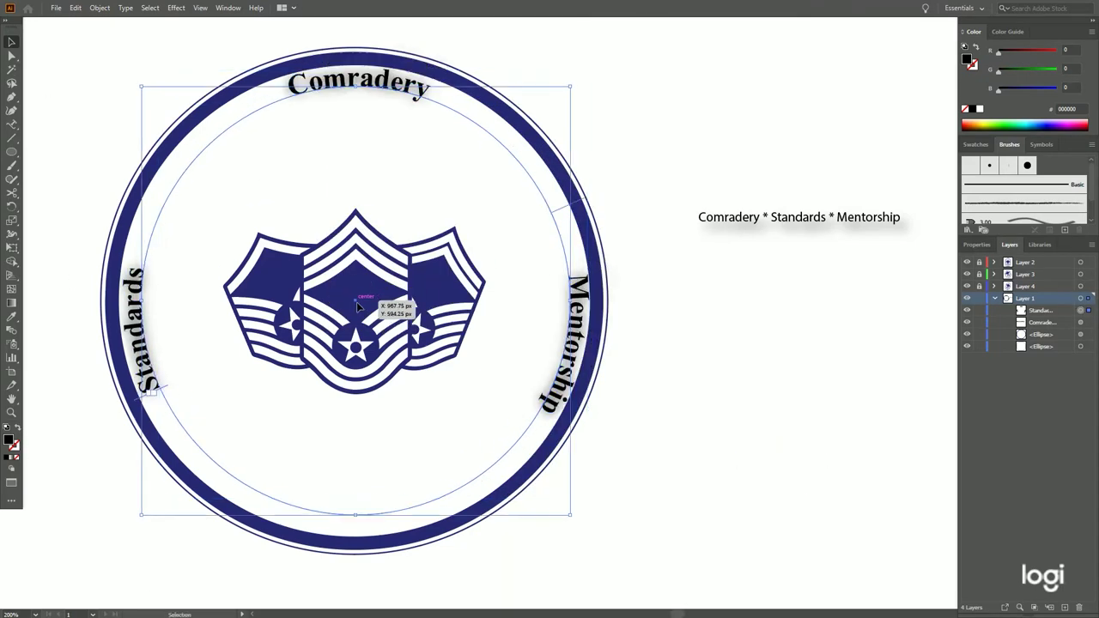
click(266, 450)
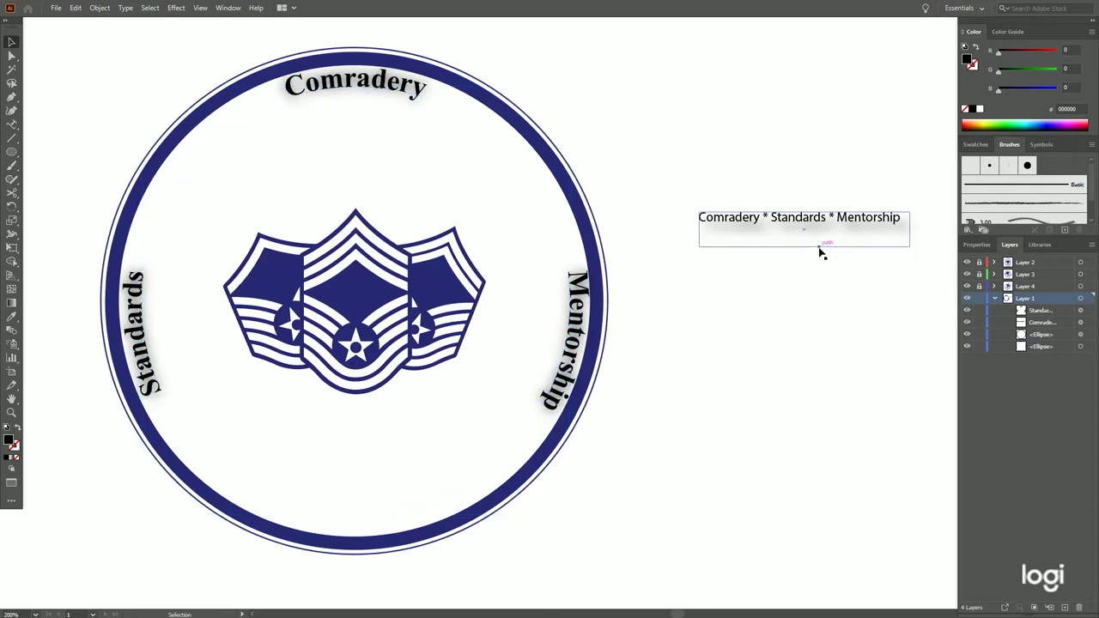
Draw a circle just inside the rim words with its fill set to None
mouse_move(171, 177)
mouse_down()
mouse_move(576, 584)
mouse_move(564, 486)
mouse_up()
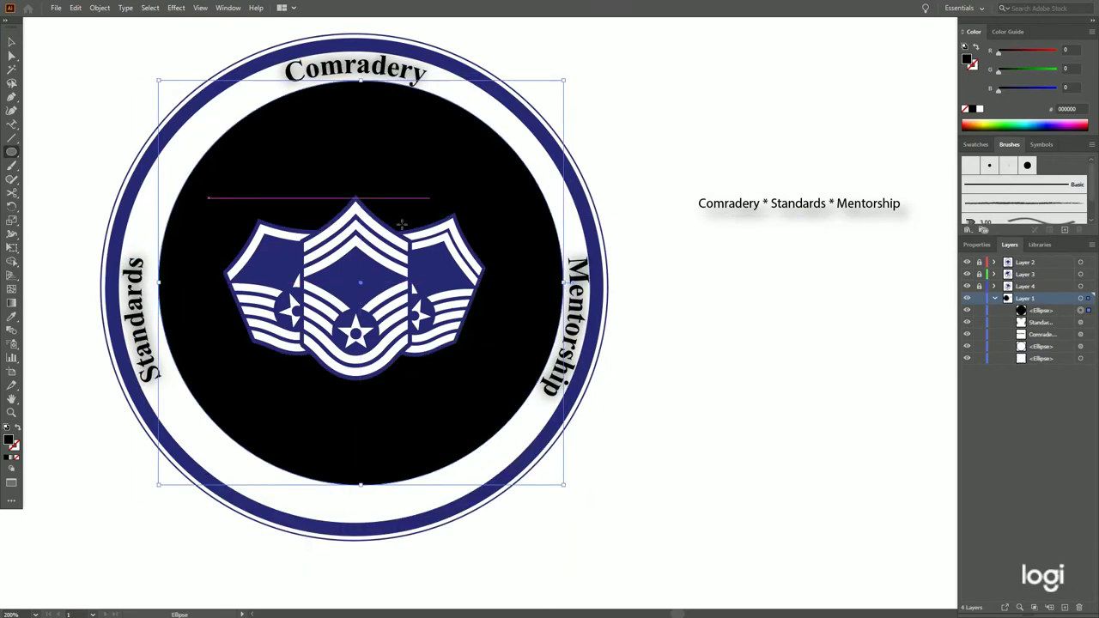
key(v)
click(965, 109)
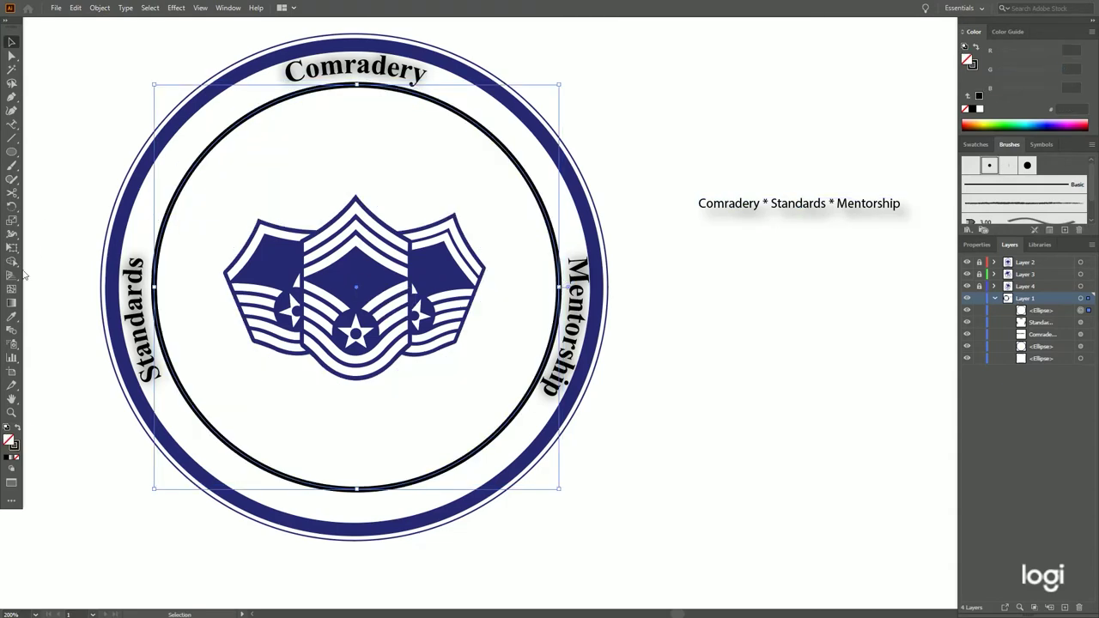
key(shift+x)
key(shift+x)
Select the rings and curved texts and vertically centre them on each other
click(133, 317)
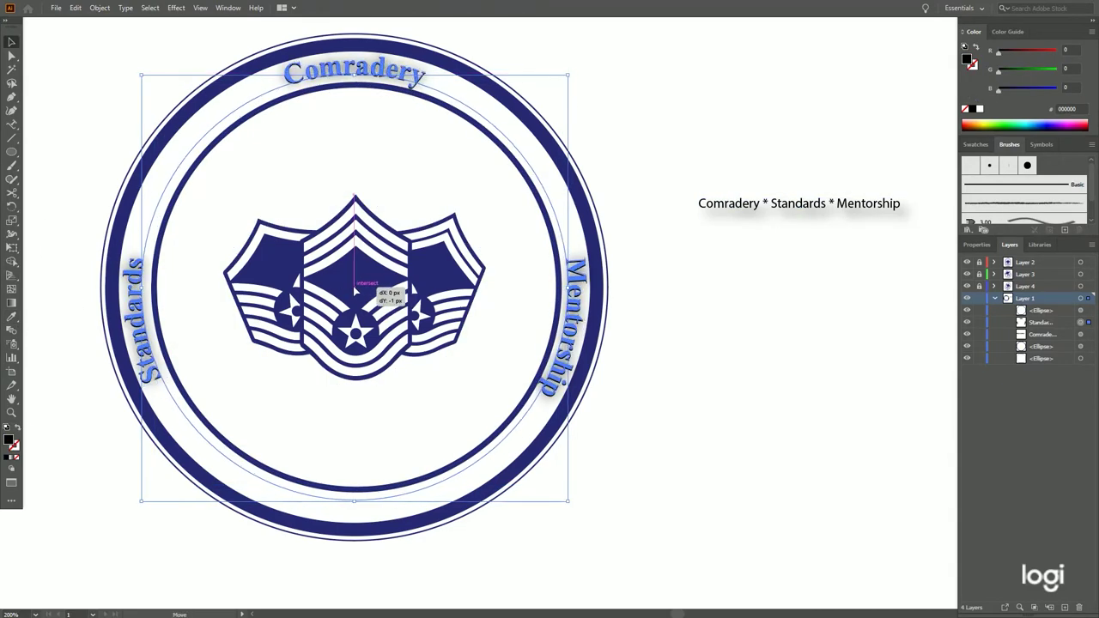
drag(356, 292, 358, 291)
click(100, 7)
click(74, 483)
click(99, 8)
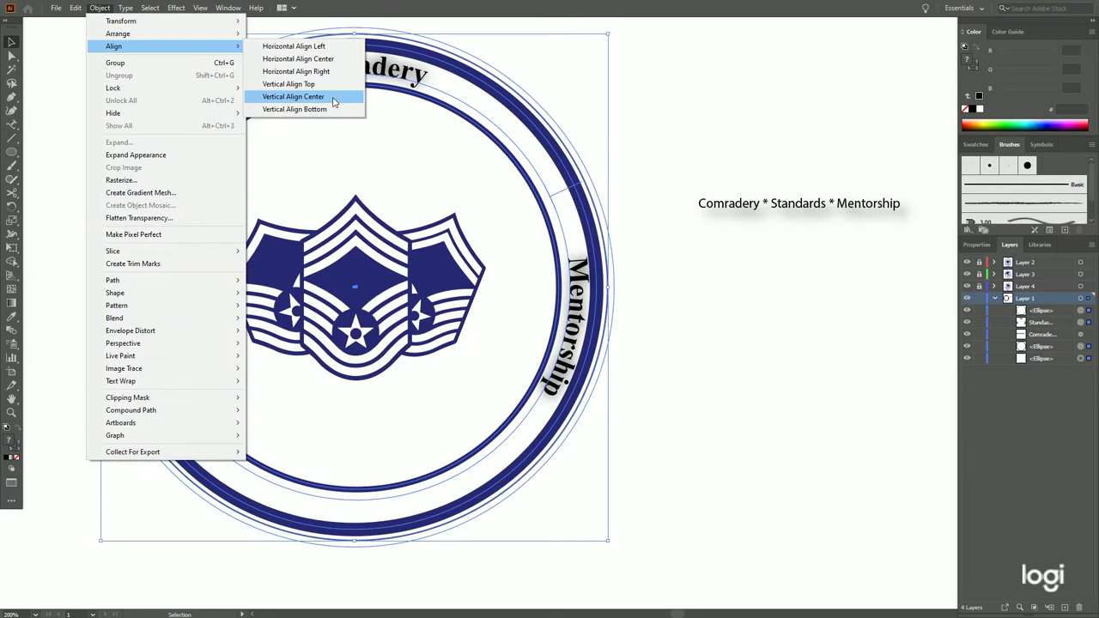
click(351, 104)
click(704, 424)
scroll(562, 340, up, 1)
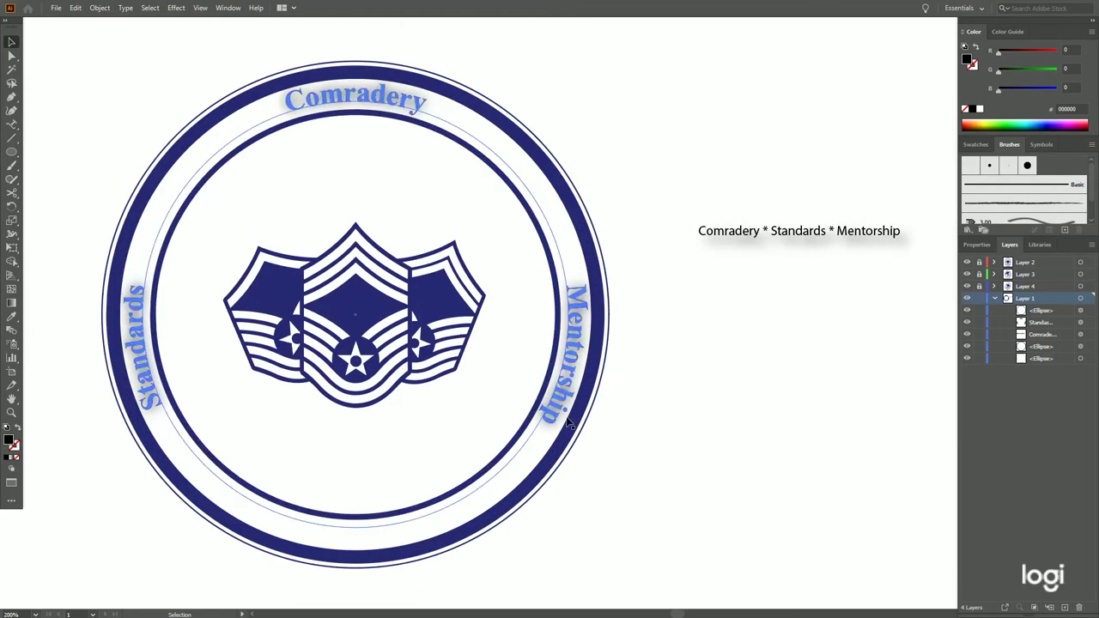
Sample white onto the curved rim text, then undo it
key(i)
click(287, 294)
click(227, 8)
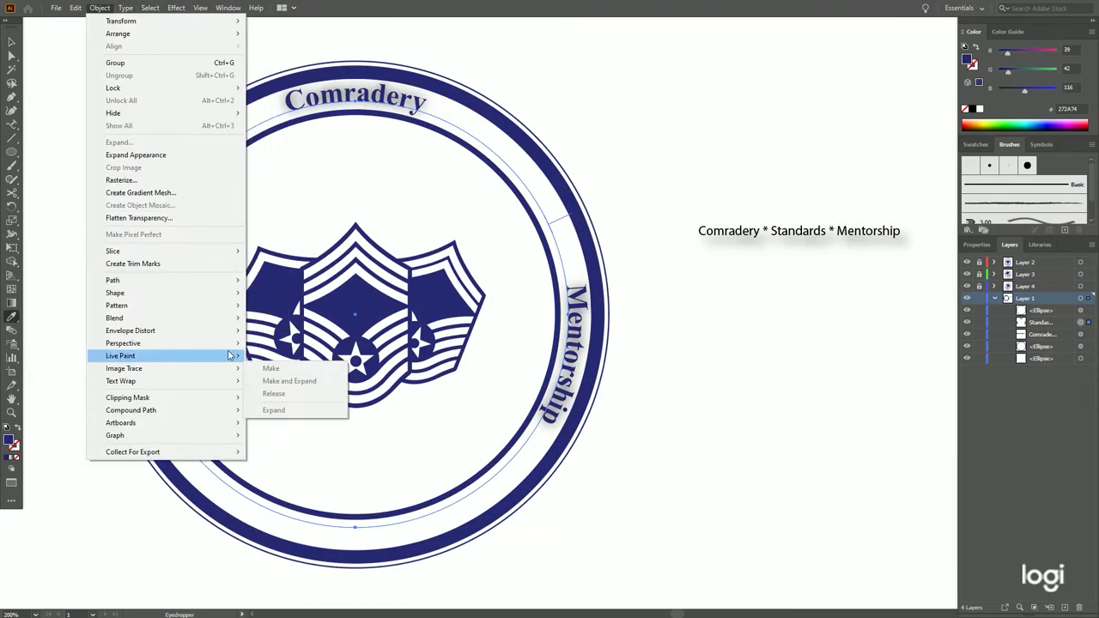
click(34, 447)
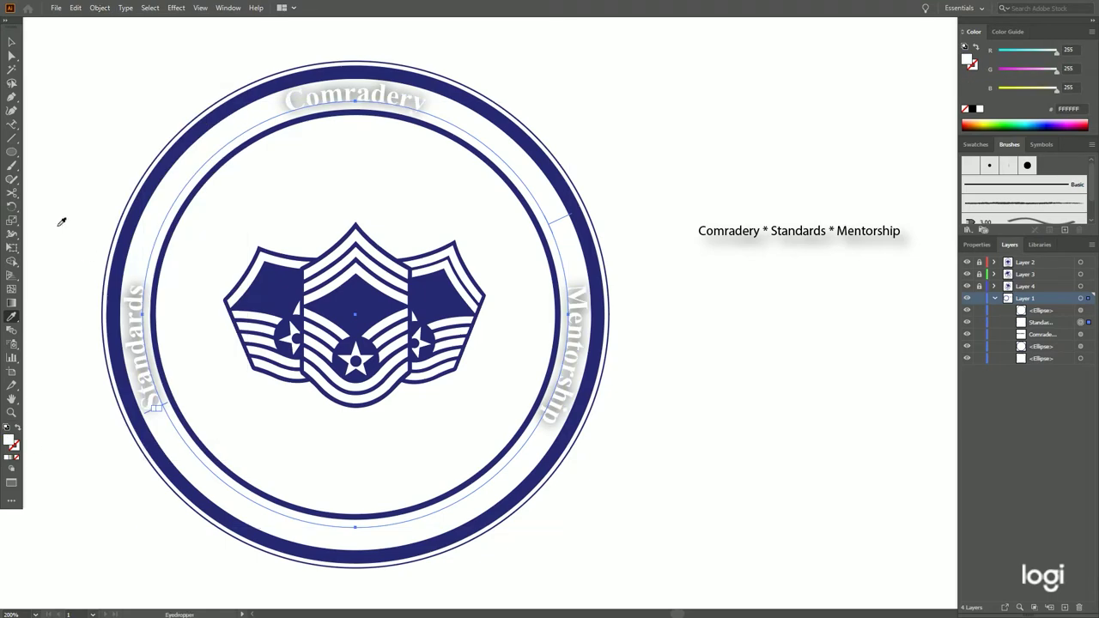
key(ctrl+z)
Fill the outer background circle with light grey CCCCCC
key(v)
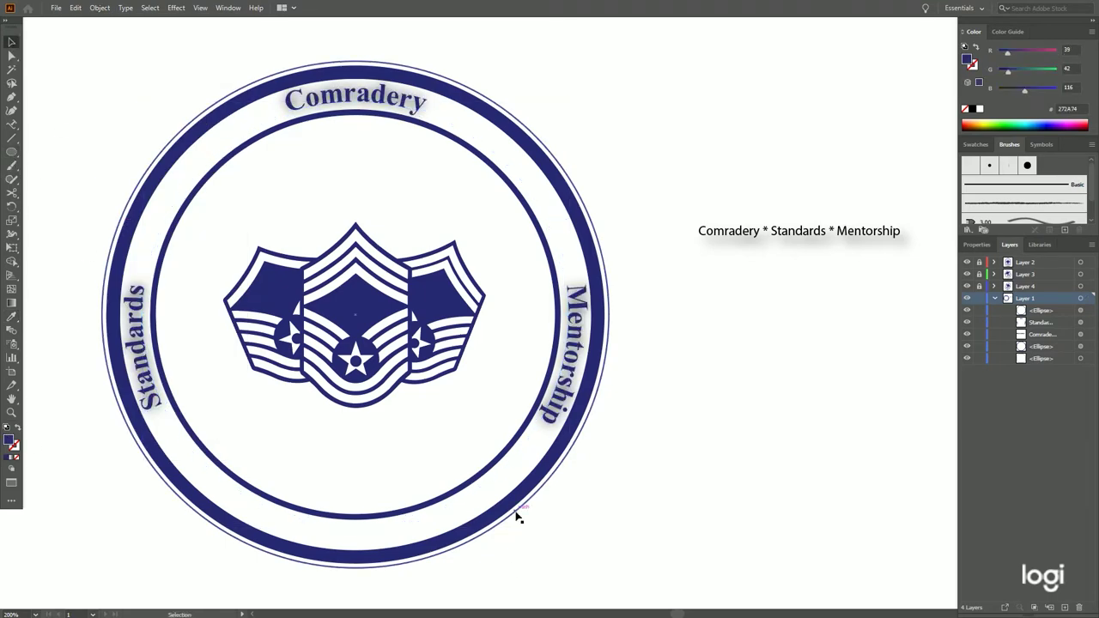
click(518, 513)
click(973, 108)
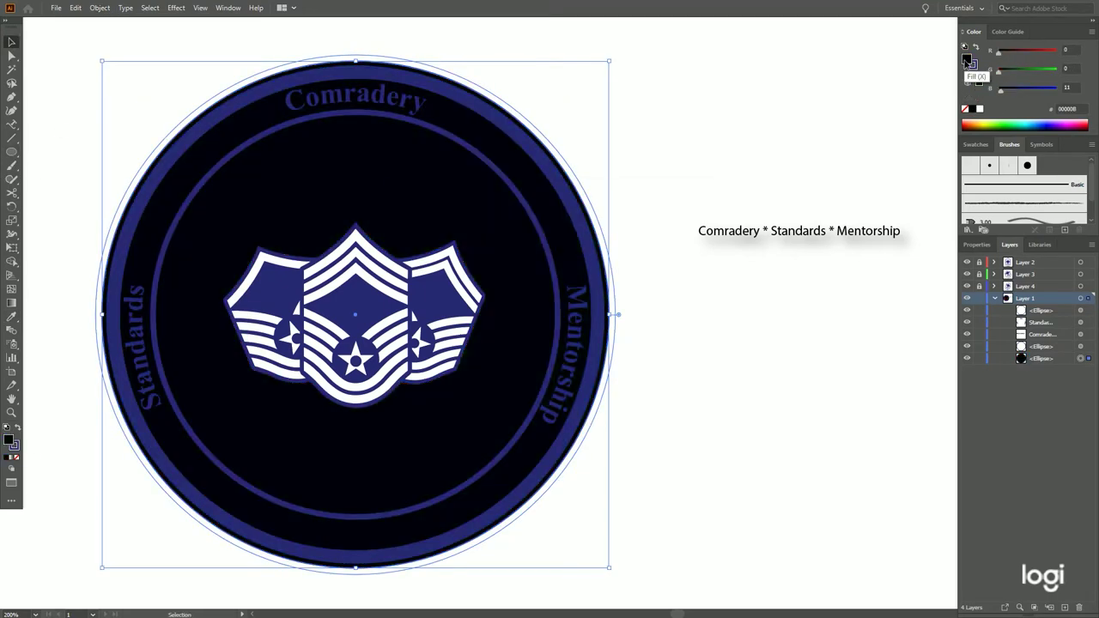
drag(998, 68, 1040, 69)
click(979, 82)
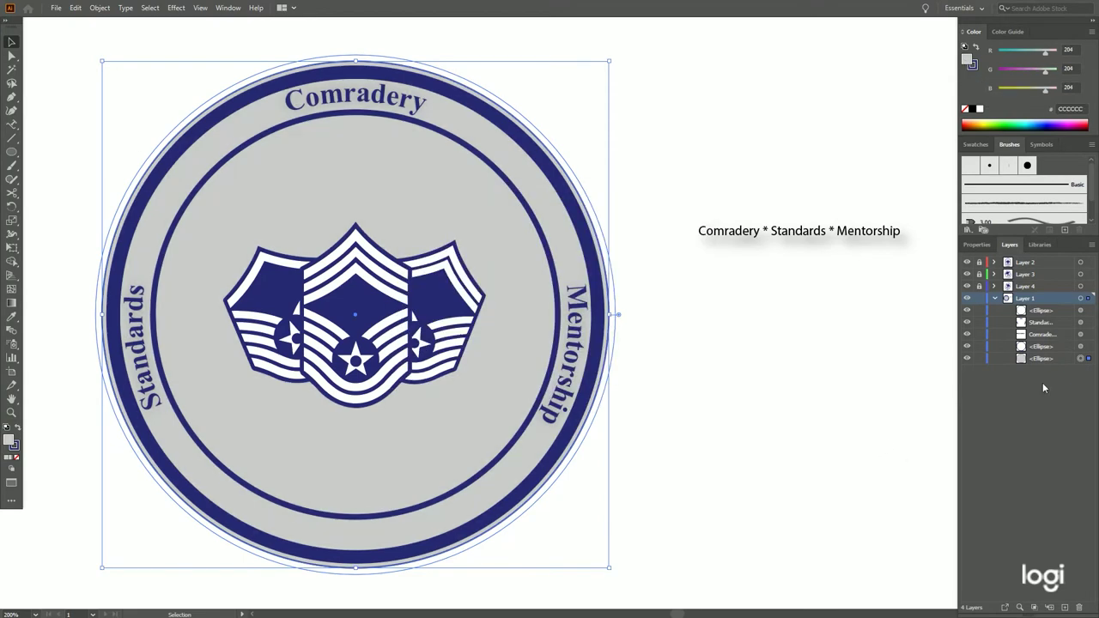
Preview a drop shadow on the curved rim text, then cancel it
click(136, 344)
click(176, 8)
mouse_move(245, 137)
click(335, 137)
key(Escape)
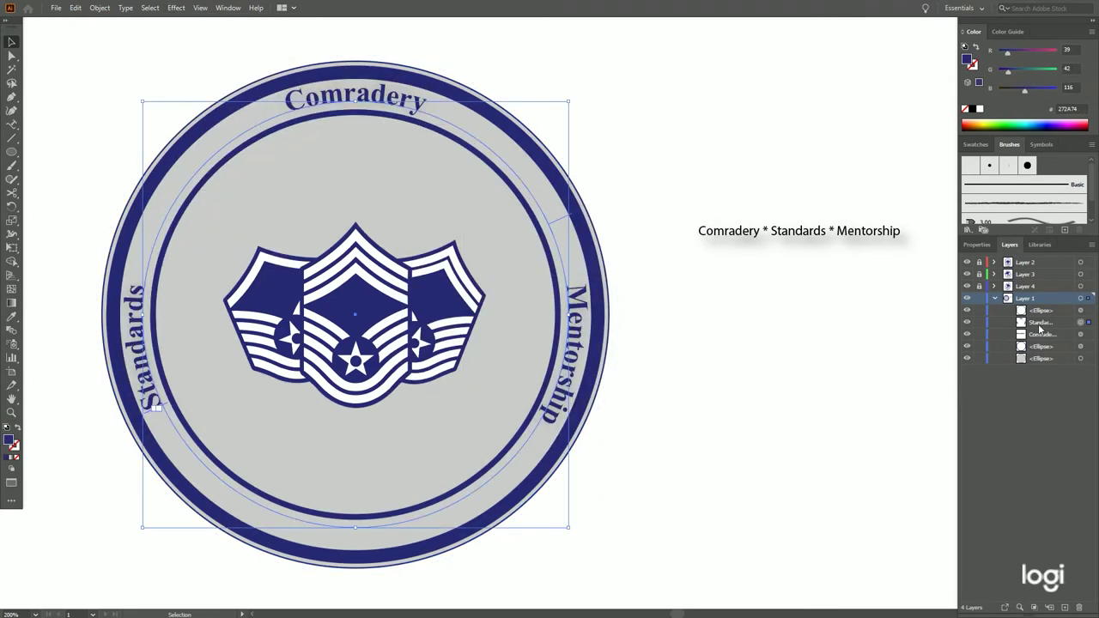
Select the background circle in the Layers panel and apply a drop shadow to it
click(613, 294)
click(799, 230)
click(1080, 358)
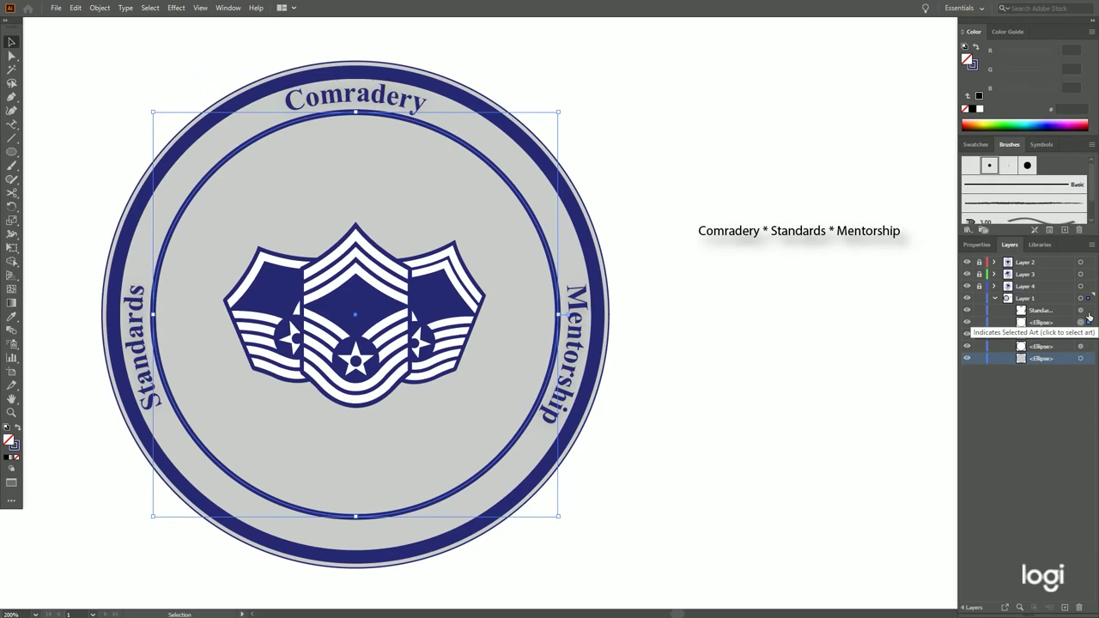
click(176, 8)
click(206, 19)
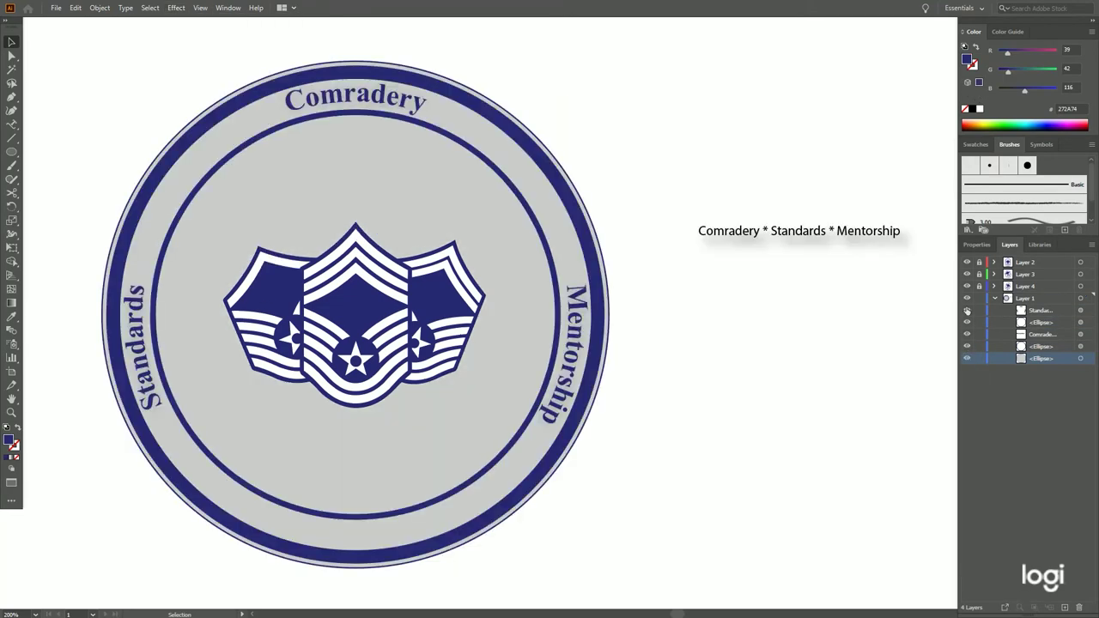
Show the Gradient panel, then try a near-black fill on the background circle and undo it
click(228, 8)
click(361, 292)
click(772, 336)
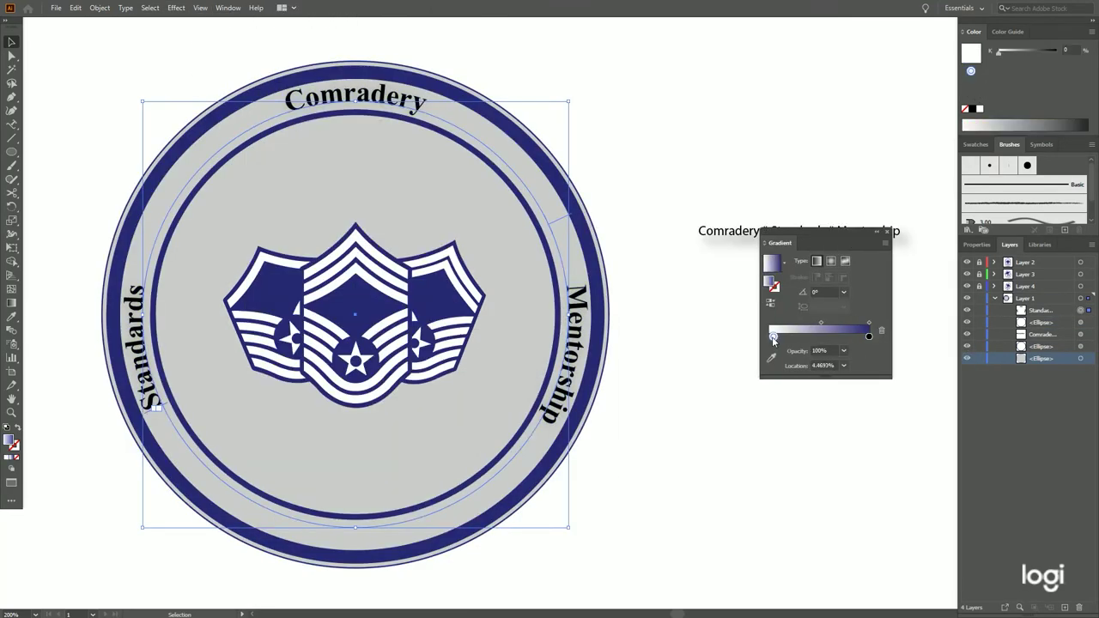
click(888, 233)
click(253, 352)
click(1089, 120)
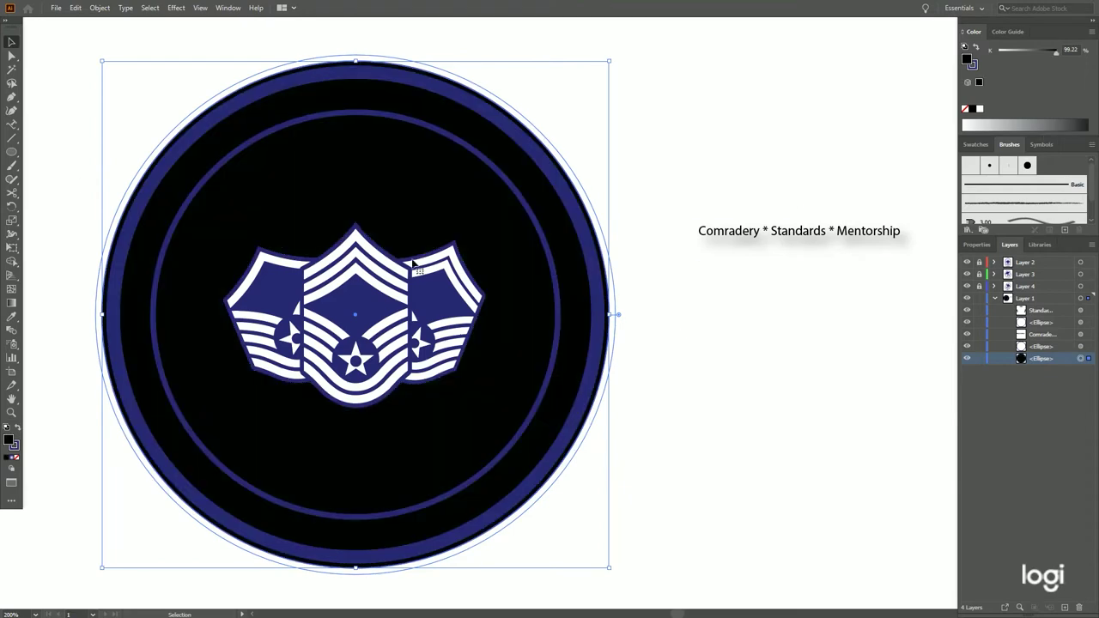
key(ctrl+z)
Reopen the gradient settings and select the rim text from the context menu
key(i)
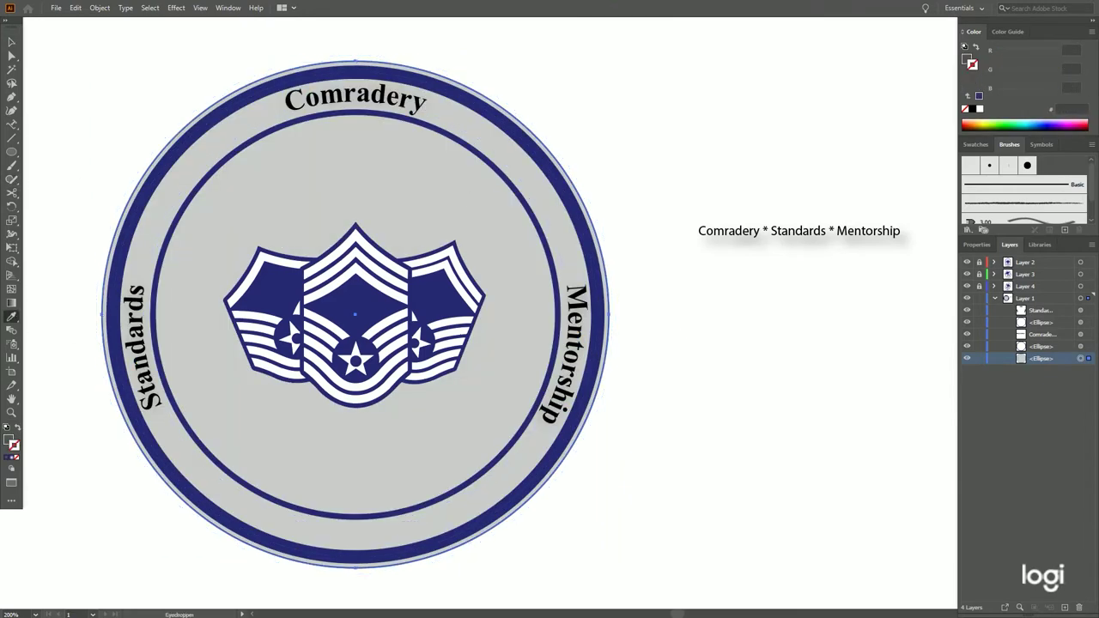
click(232, 8)
click(225, 287)
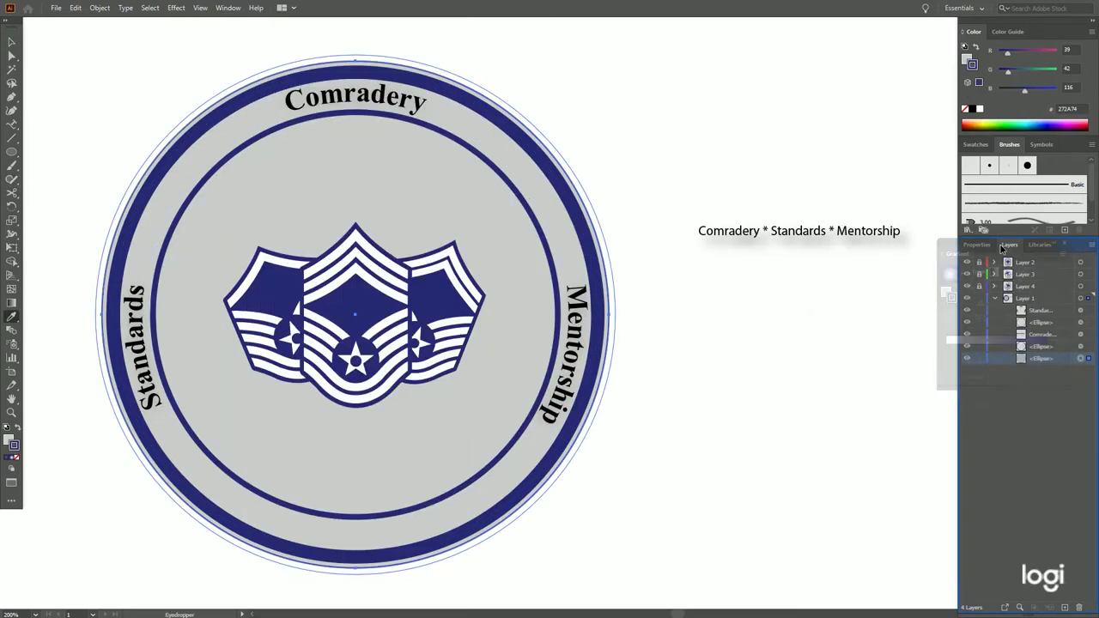
key(v)
right_click(478, 184)
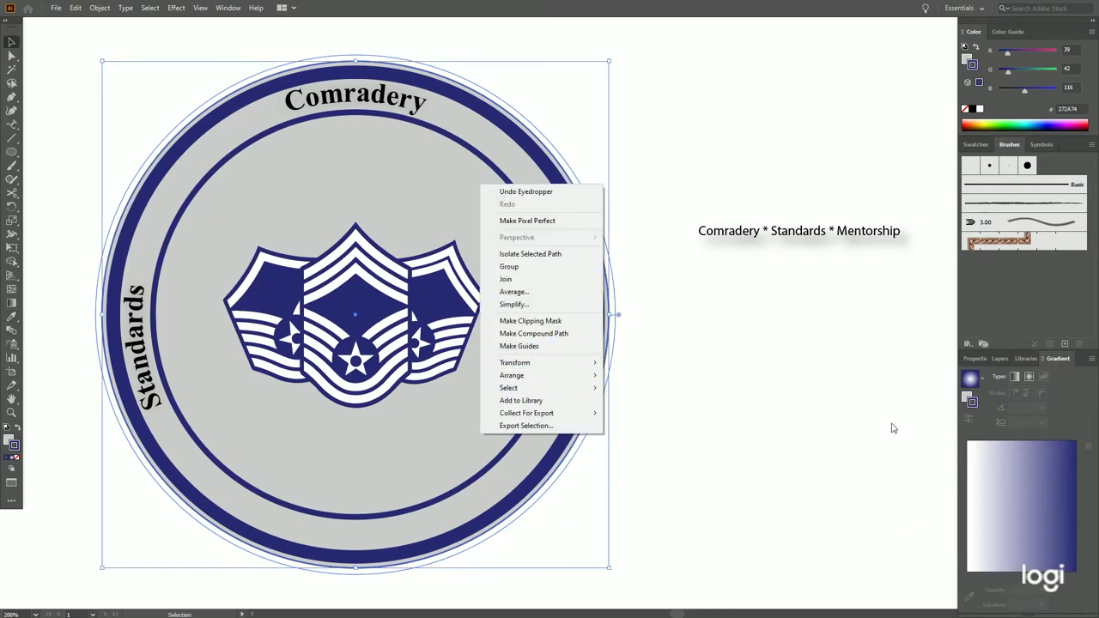
click(1027, 488)
right_click(486, 227)
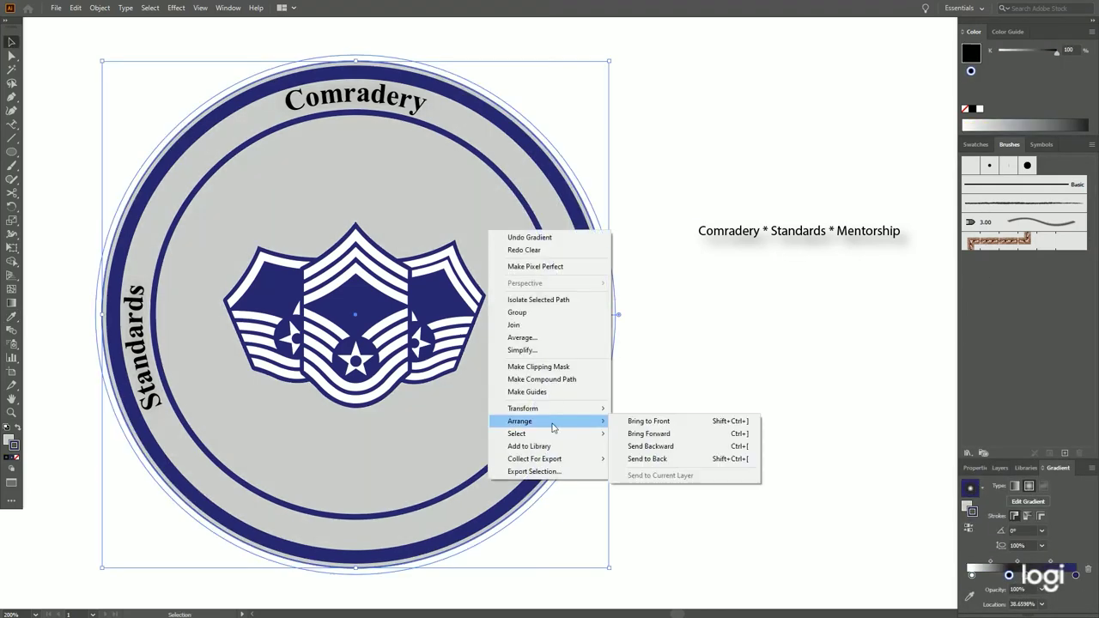
click(665, 429)
click(859, 480)
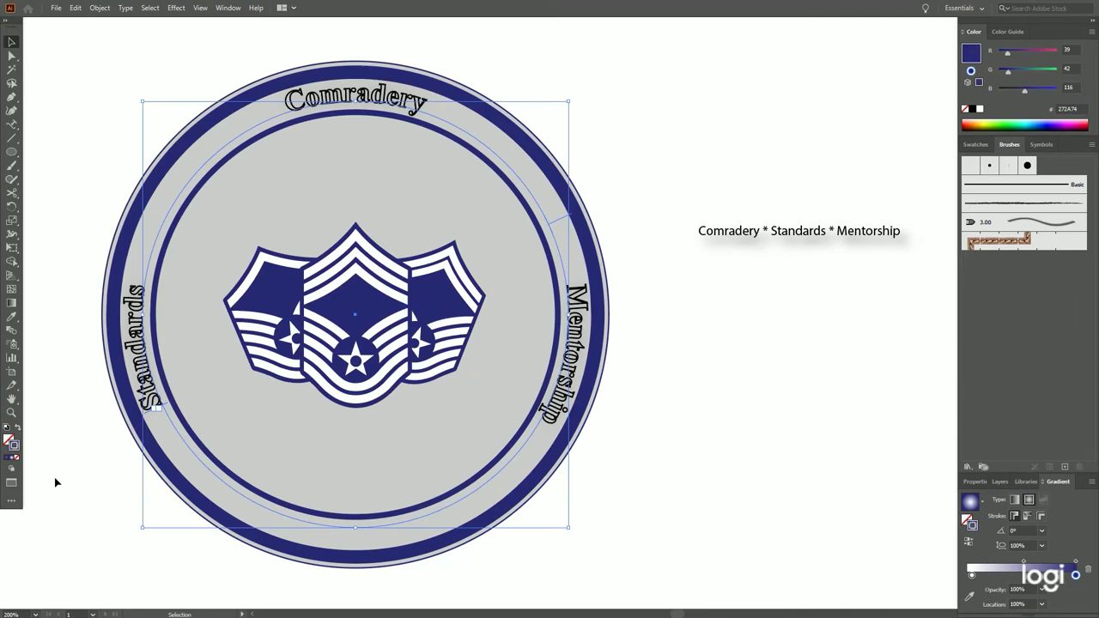
Set the rim text fill with the Color Picker and switch the gradient to freeform
key(i)
double_click(11, 442)
key(Return)
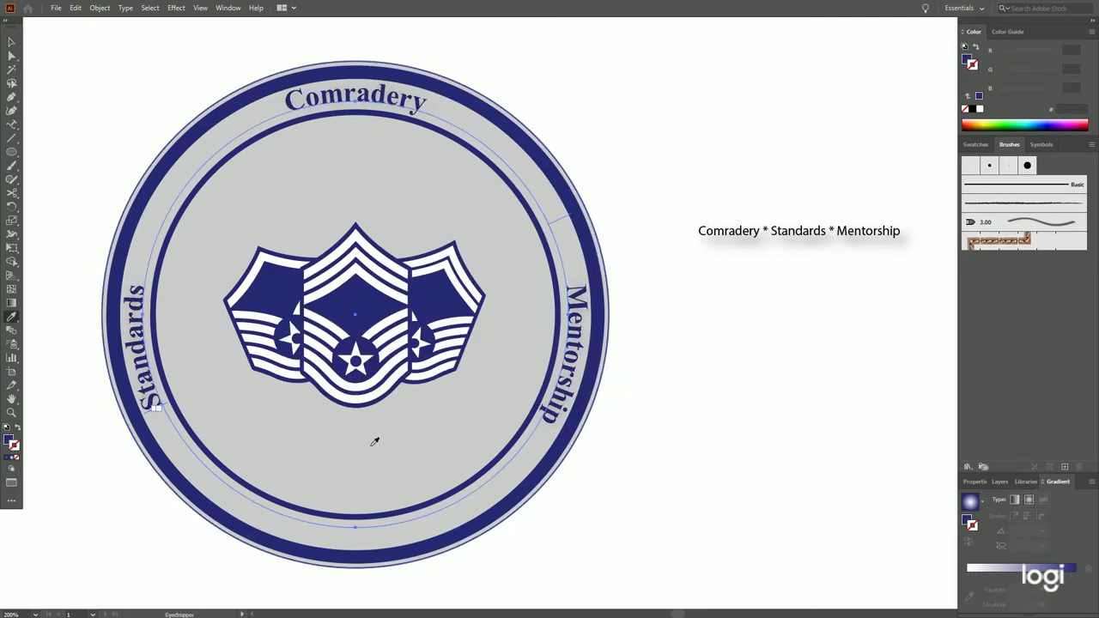
double_click(12, 442)
key(Return)
click(1043, 499)
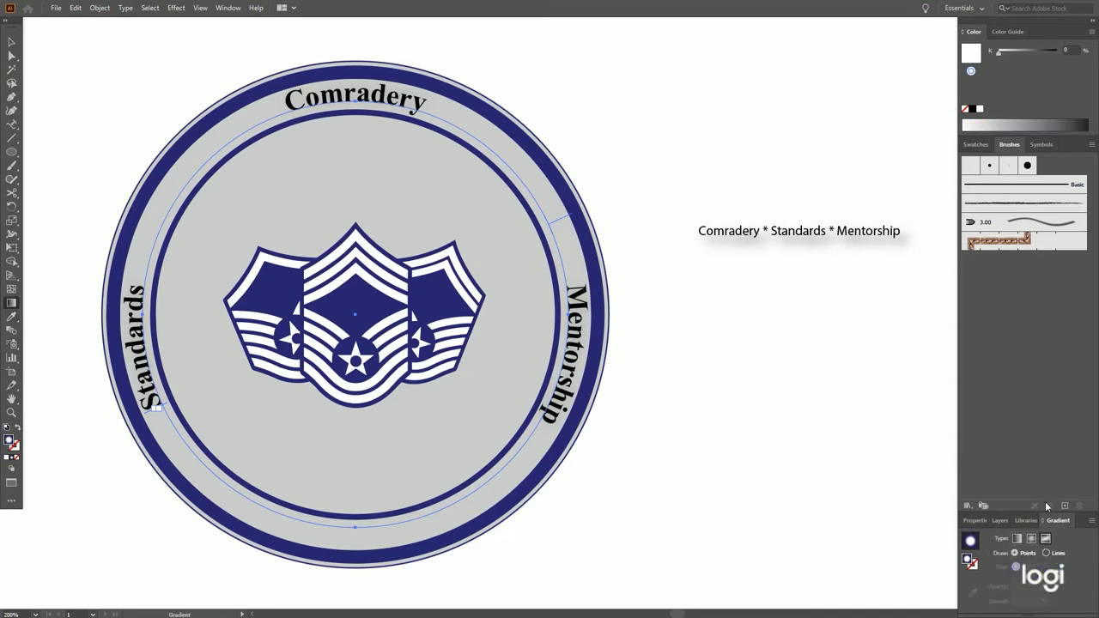
Undo the white rim text and fill the badge with a white-to-navy linear gradient
key(ctrl+z)
key(ctrl+z)
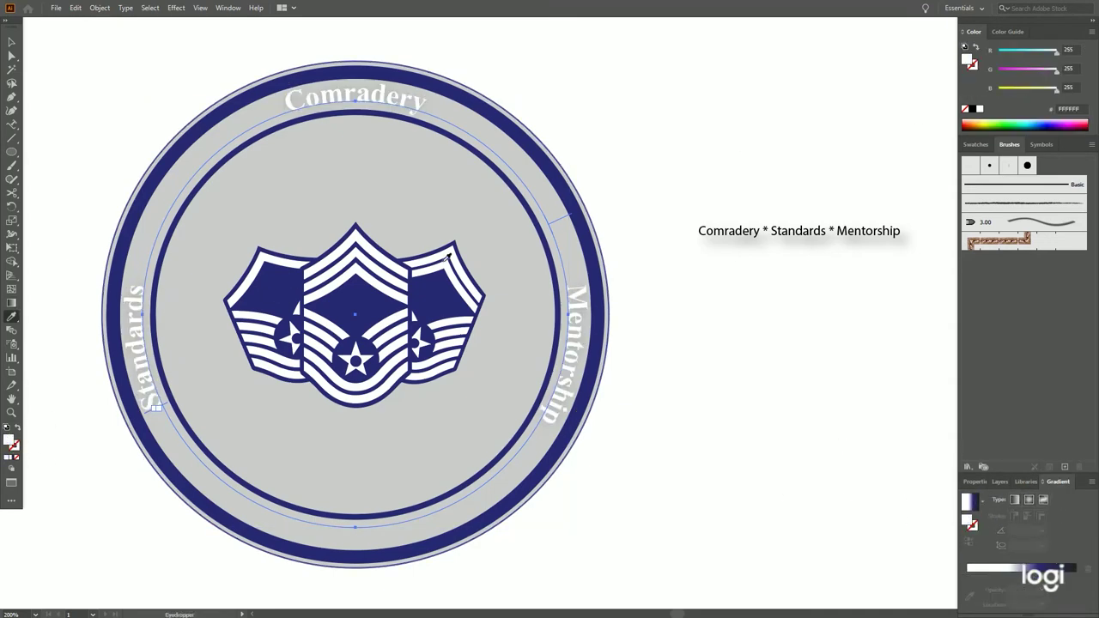
click(100, 8)
mouse_move(174, 315)
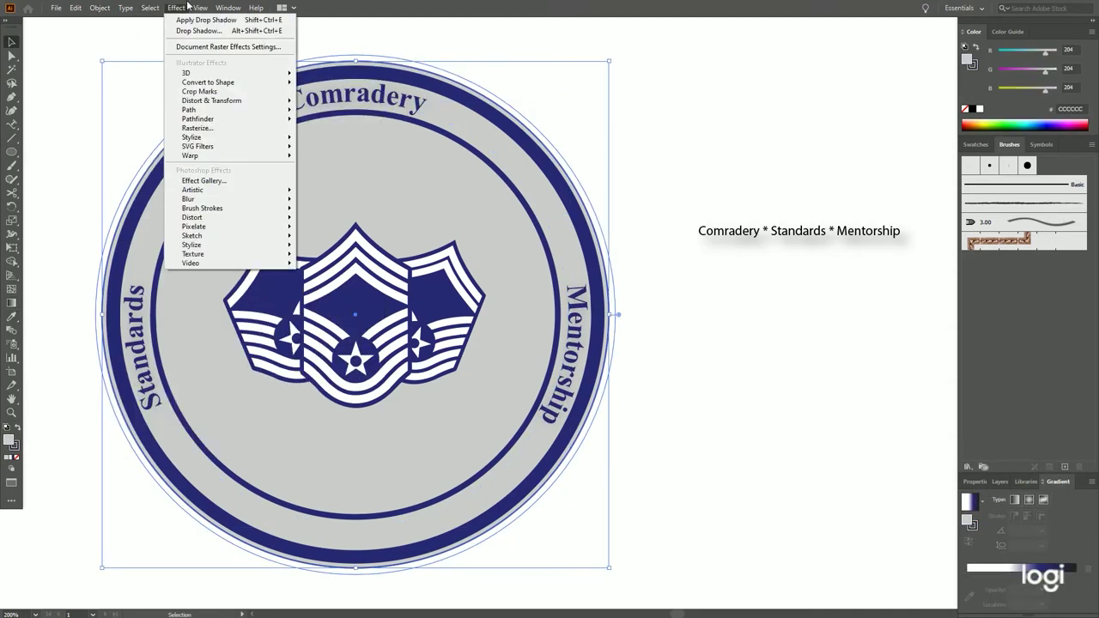
click(1041, 582)
key(i)
shift+click(907, 69)
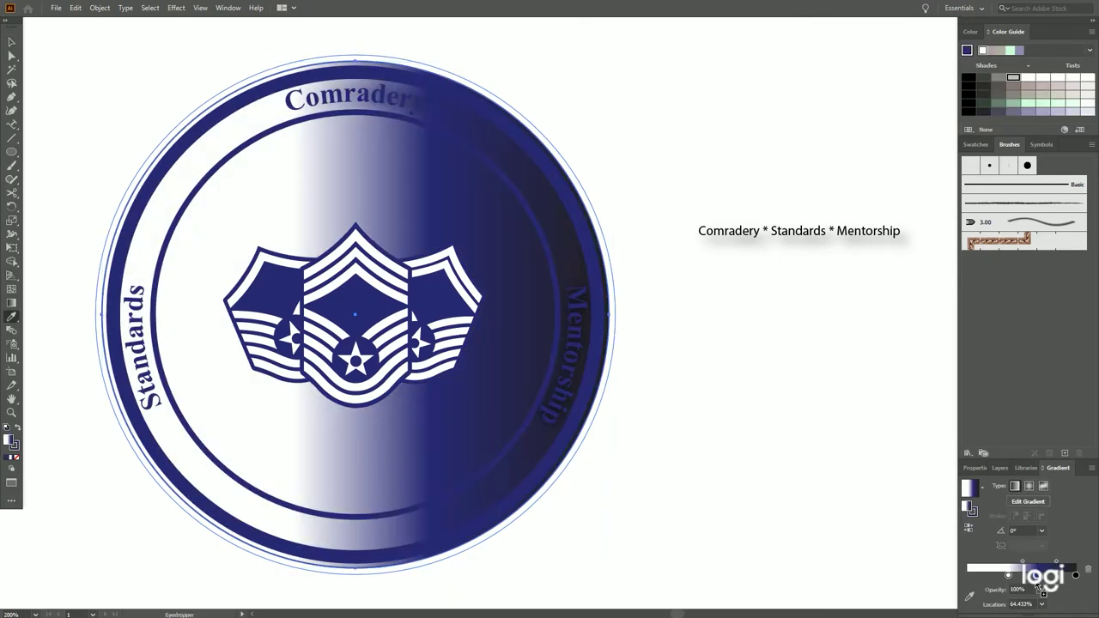
drag(1039, 585, 1039, 601)
click(228, 451)
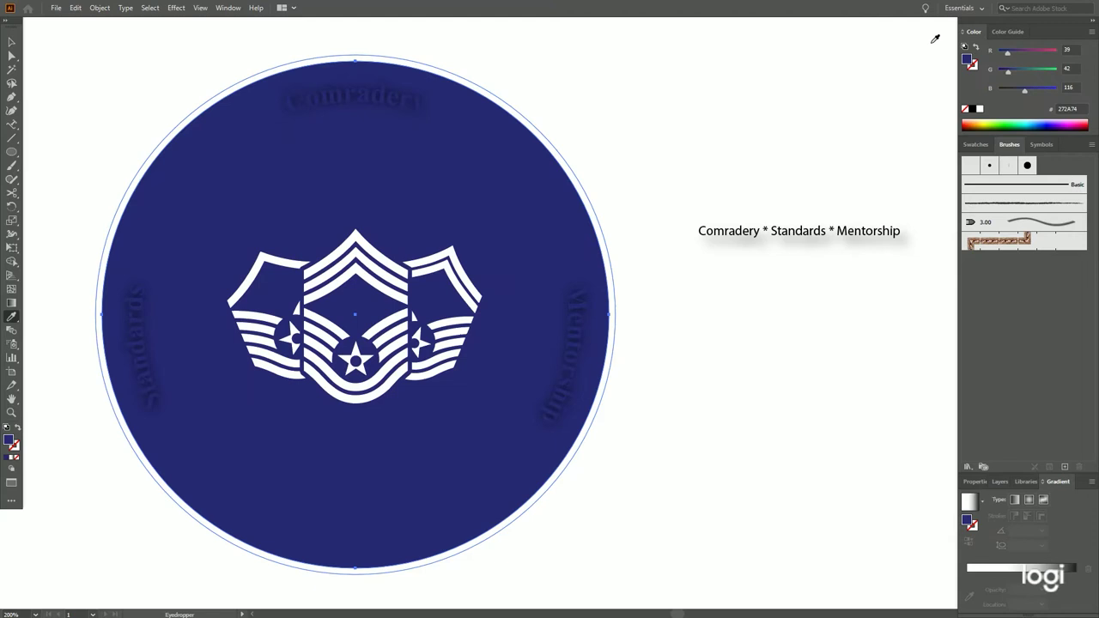
Make the badge gradient radial, moving a grey stop to 77% and black to about 20%
click(1076, 577)
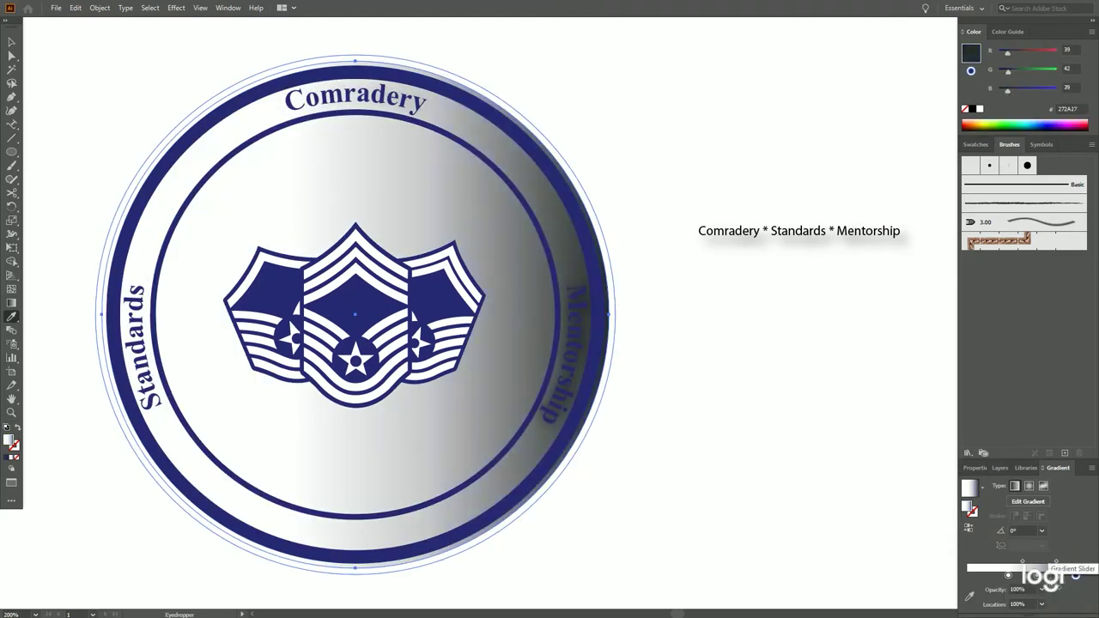
drag(1076, 573, 1073, 605)
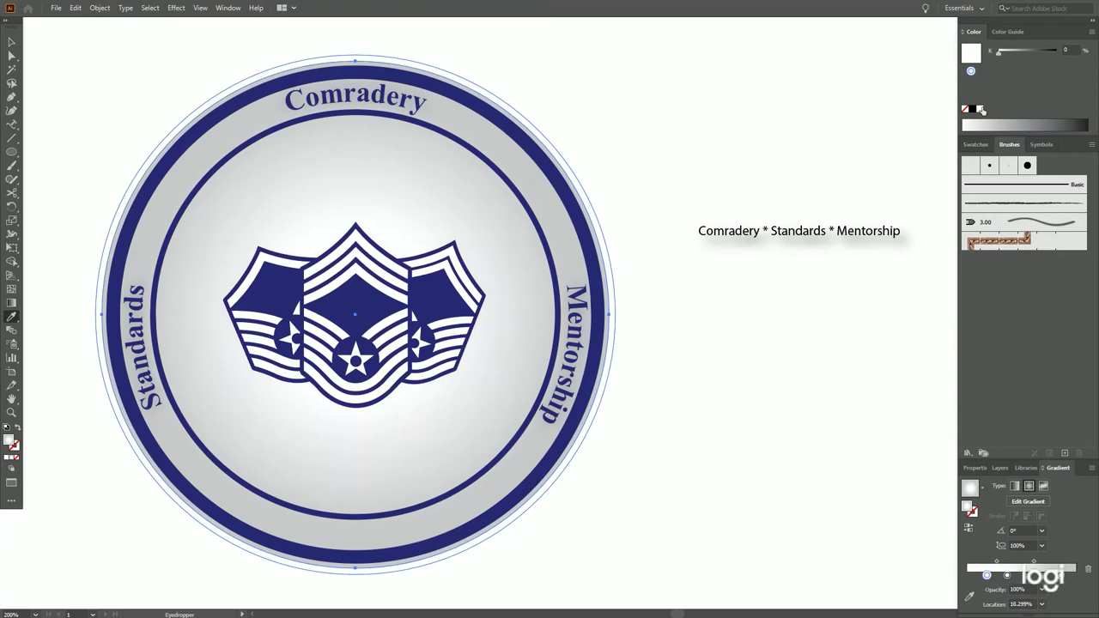
drag(988, 579, 1024, 576)
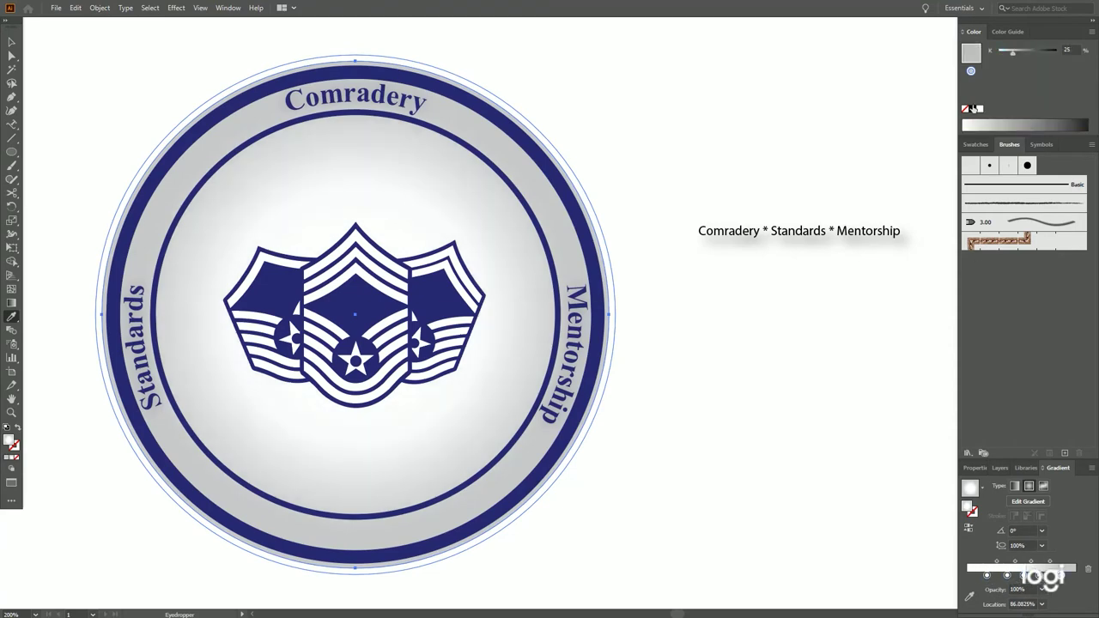
key(ctrl+z)
key(ctrl+z)
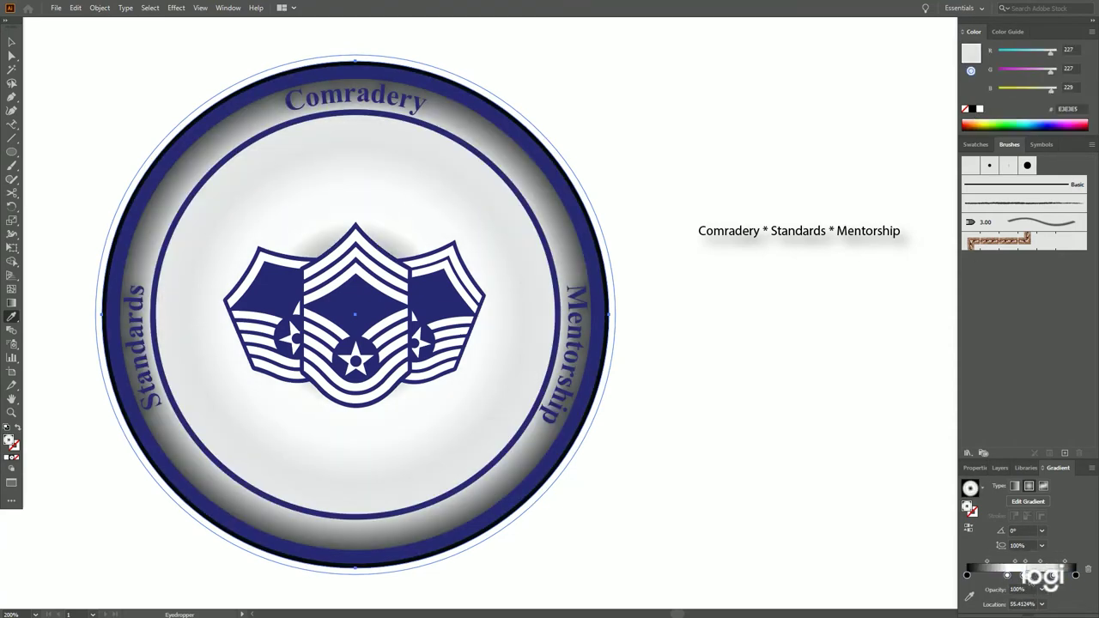
mouse_move(1028, 575)
mouse_down()
mouse_move(1007, 575)
mouse_move(1069, 574)
mouse_move(1034, 574)
mouse_move(1050, 575)
mouse_up()
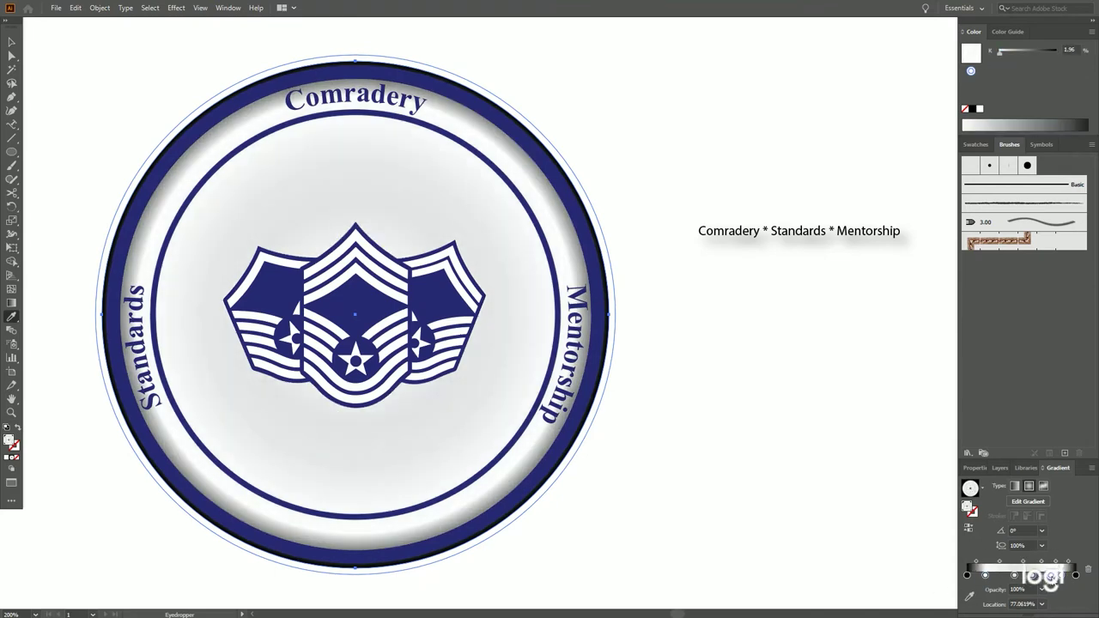
drag(978, 579, 1054, 574)
Remove the extra gradient stops and push the light grey toward the ring's outer edge
click(1027, 501)
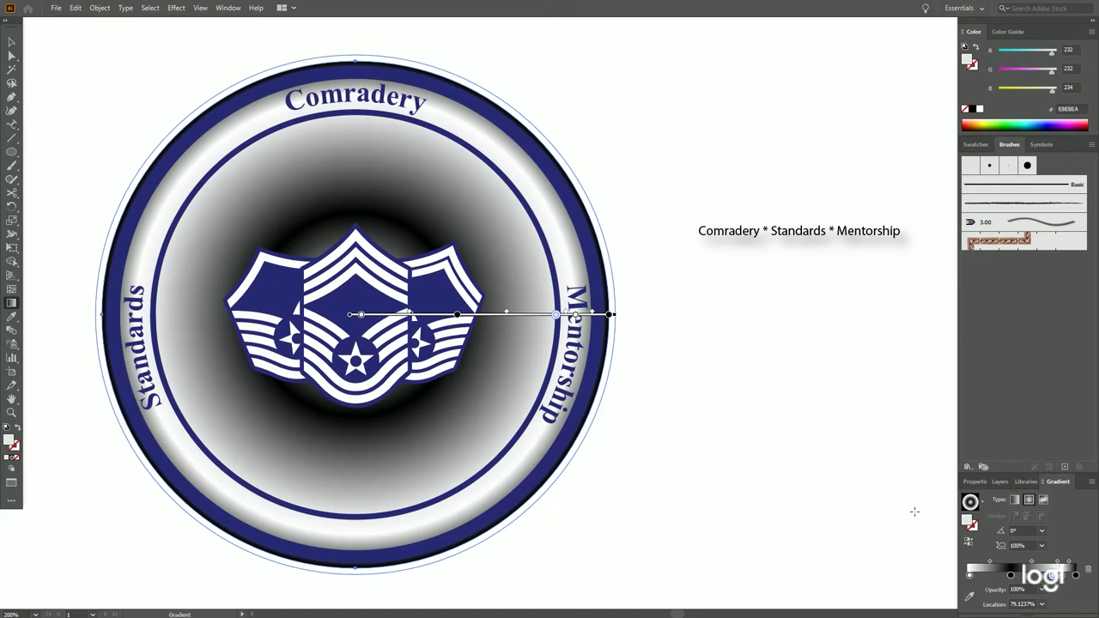
drag(1034, 574, 1035, 601)
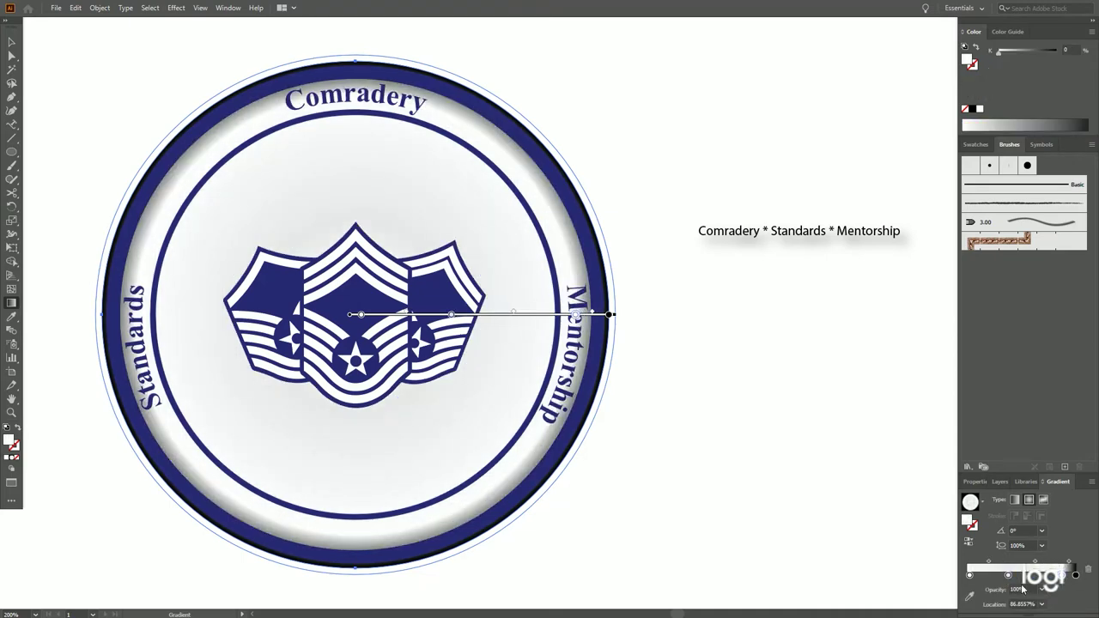
click(1089, 569)
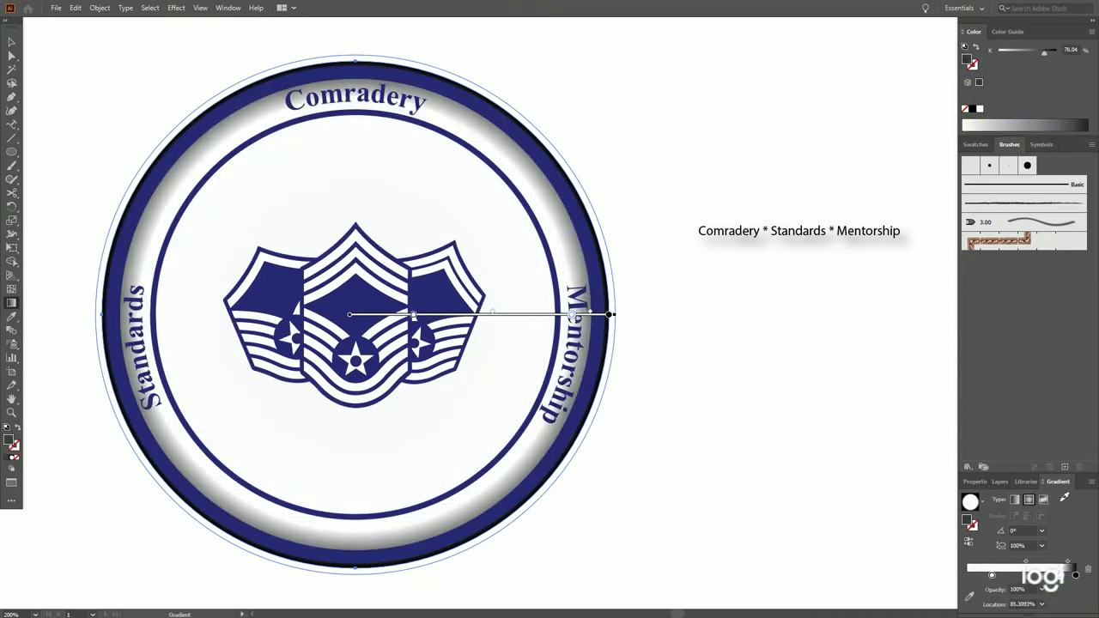
mouse_move(1059, 571)
mouse_down()
mouse_move(1031, 571)
mouse_move(1065, 573)
mouse_up()
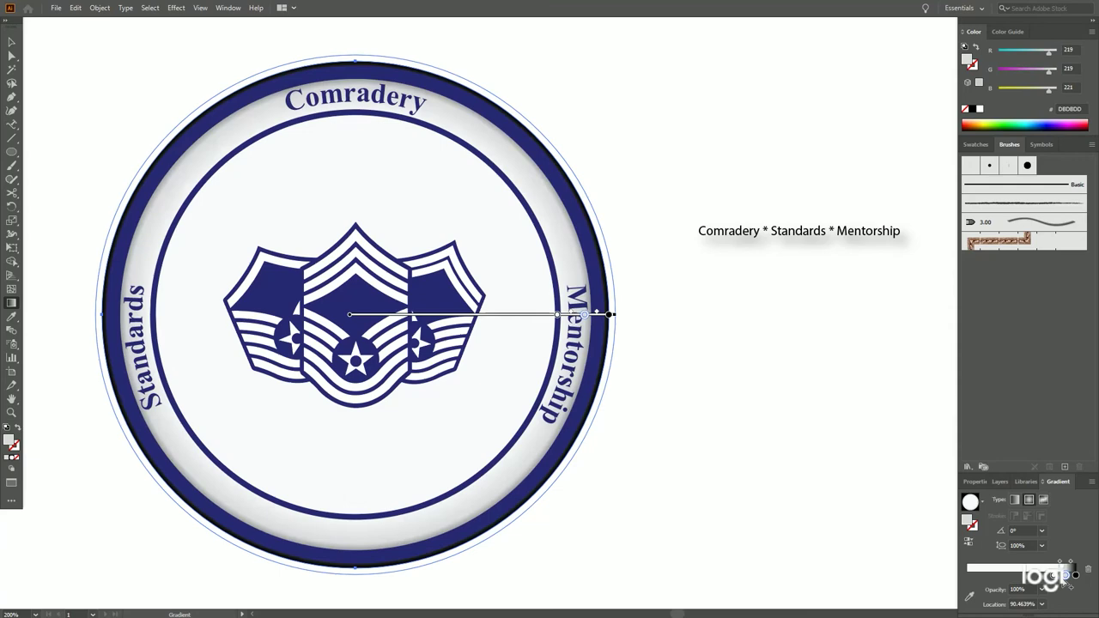
key(v)
click(64, 429)
Select the inner circle and look through the Effect menu without applying anything
click(164, 373)
click(176, 7)
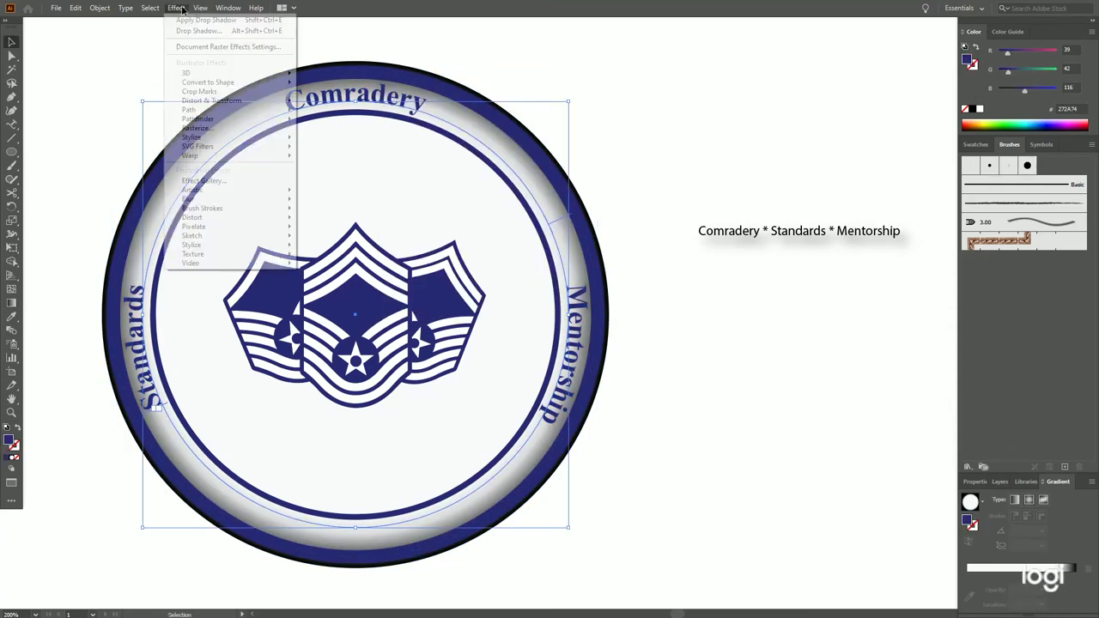
mouse_move(250, 112)
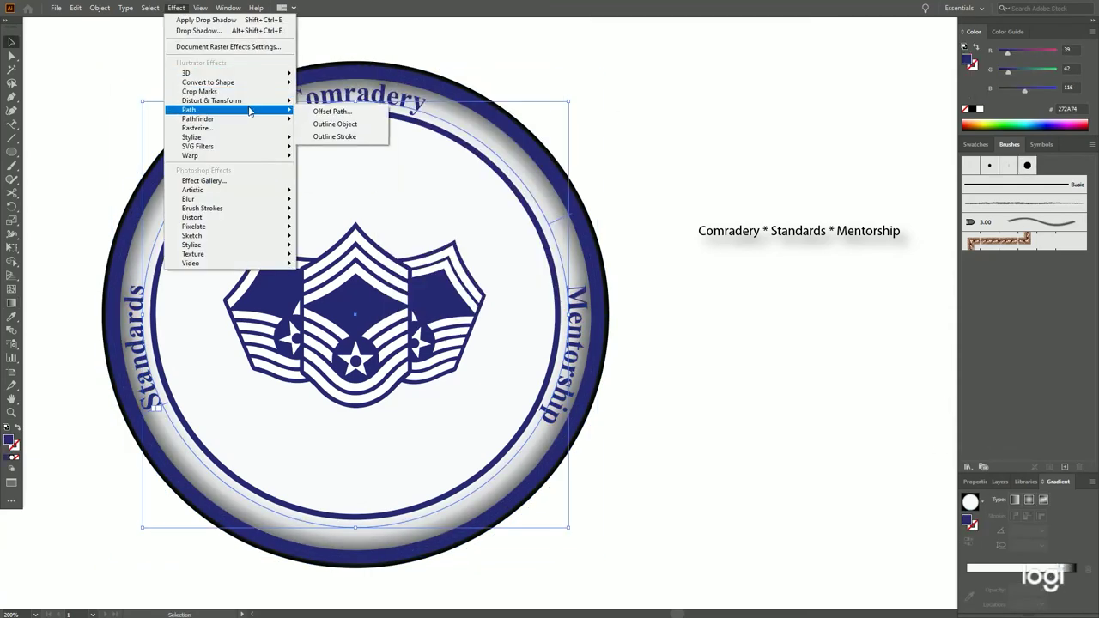
click(156, 200)
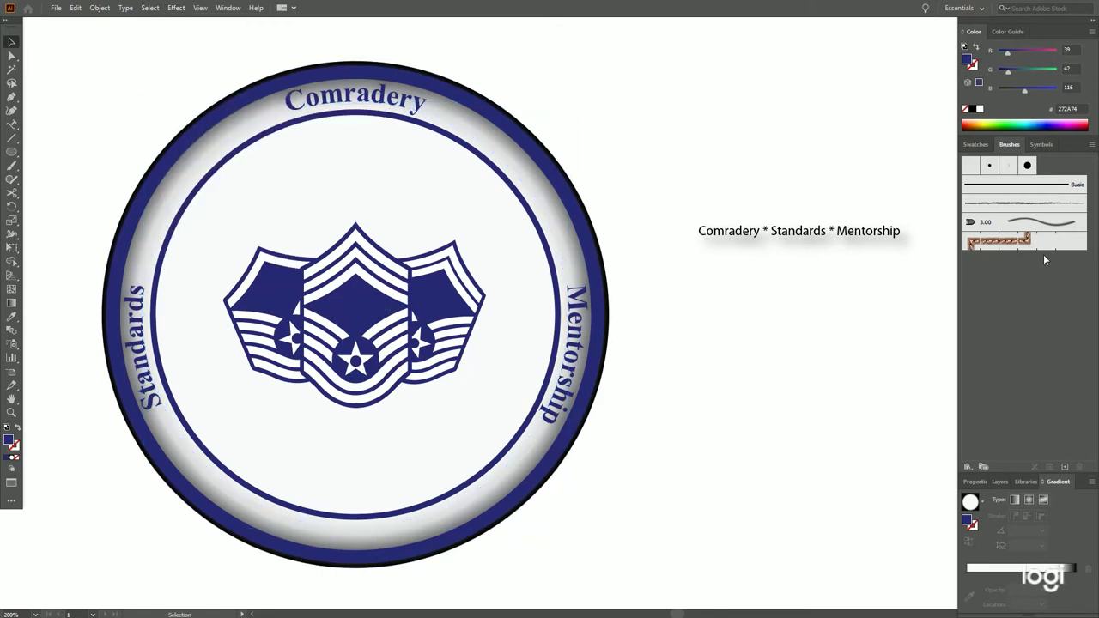
Draw a large circle centred in the badge, sized to fill the inner ring
key(l)
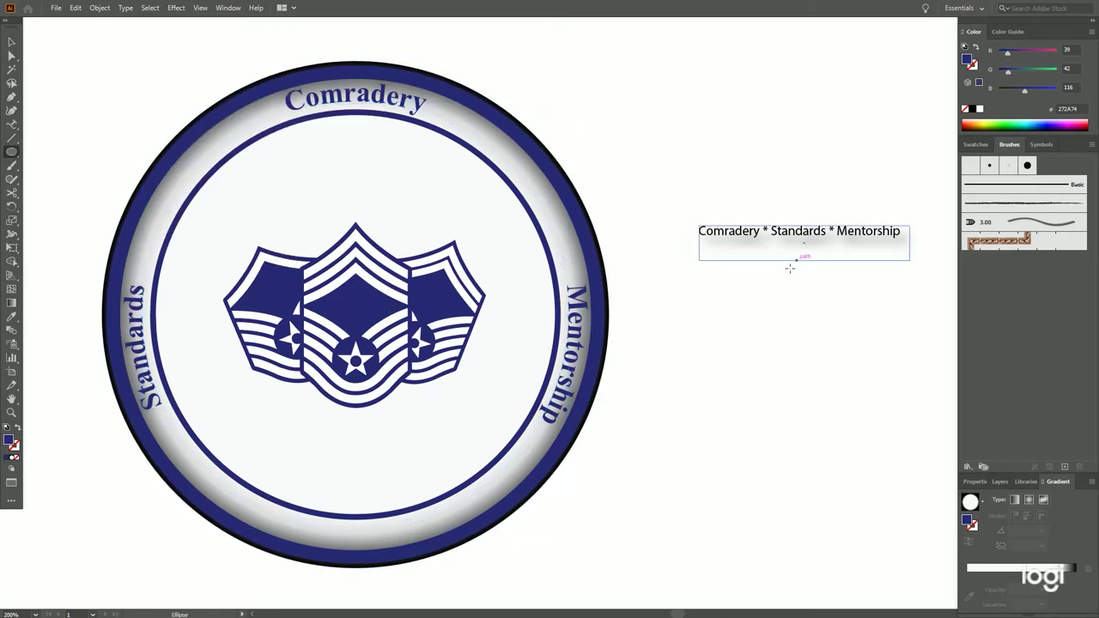
drag(233, 185, 610, 562)
key(v)
drag(425, 378, 359, 320)
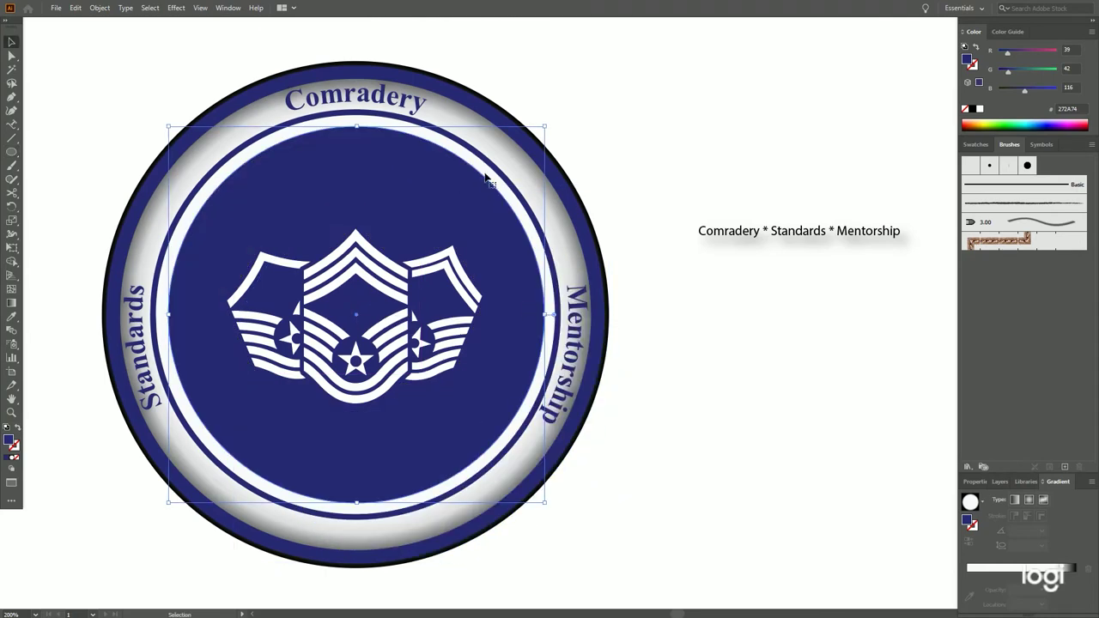
drag(545, 127, 556, 113)
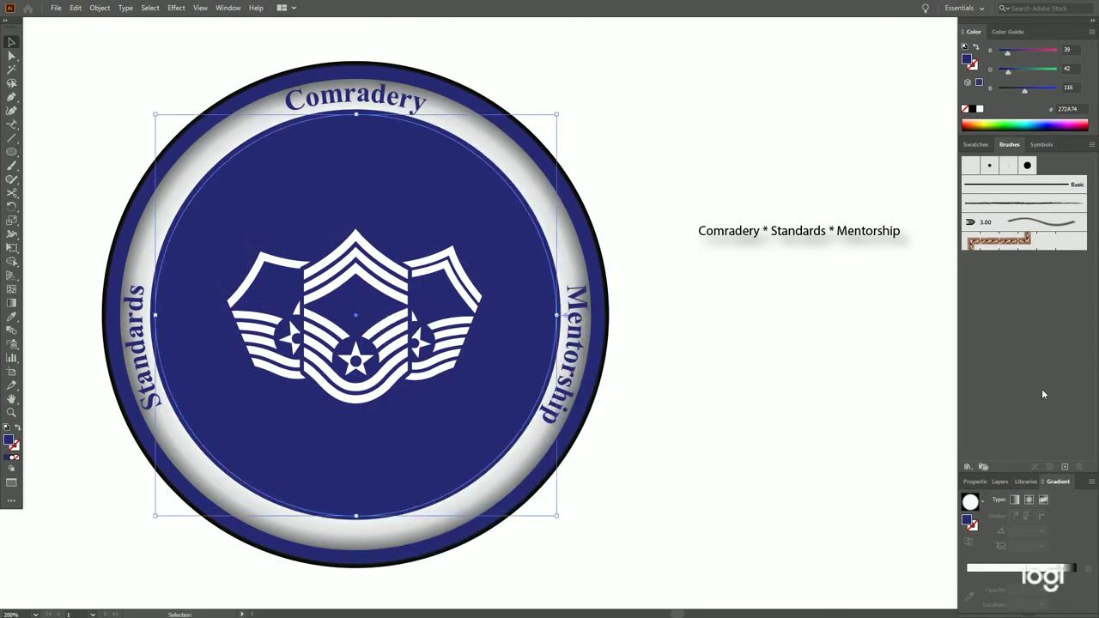
Fill the circle with a white-to-grey radial gradient whose stop is at 60% opacity
click(1015, 500)
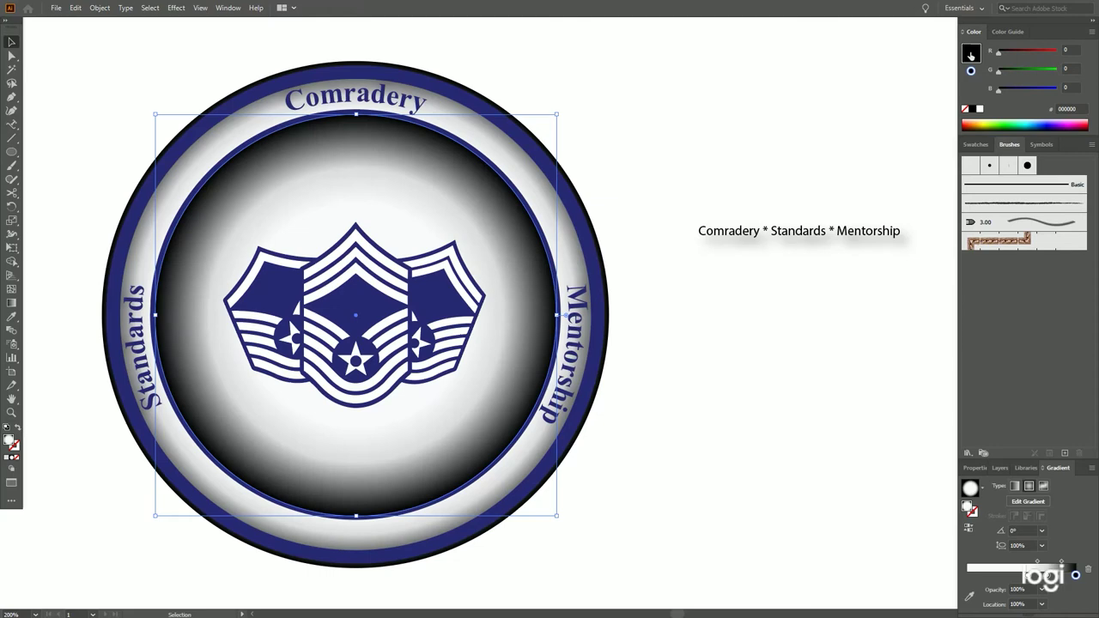
double_click(968, 60)
drag(398, 339, 399, 258)
key(Return)
double_click(1075, 574)
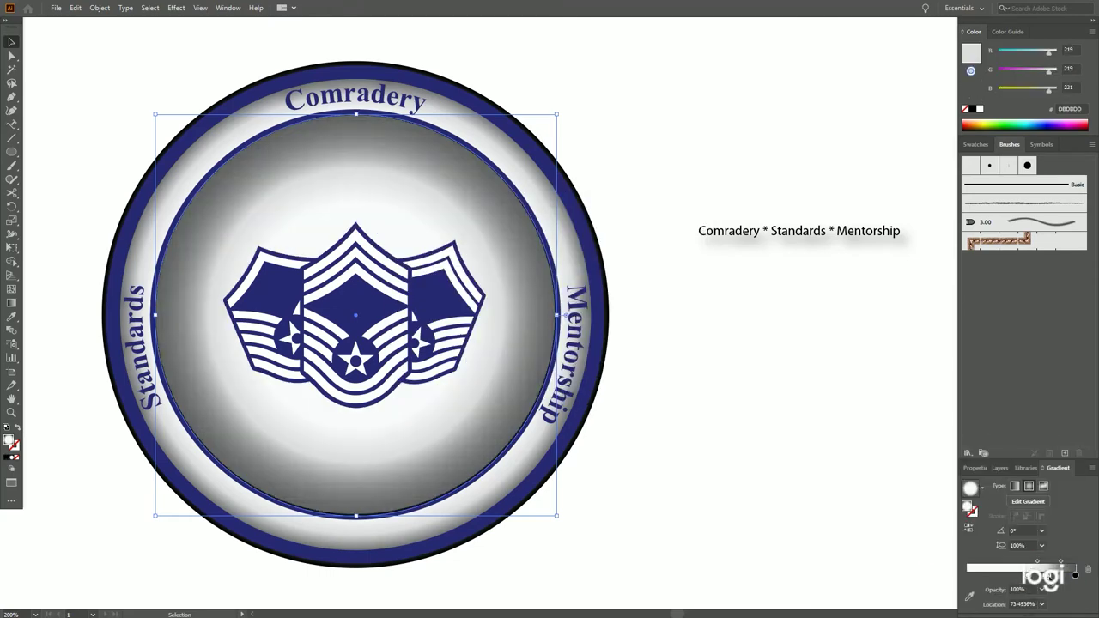
drag(1075, 573, 1069, 573)
click(1042, 589)
click(1013, 515)
key(ctrl+shift+bracketleft)
Send the shaded circle backward behind the chevrons so the Mentorship text shows
right_click(512, 126)
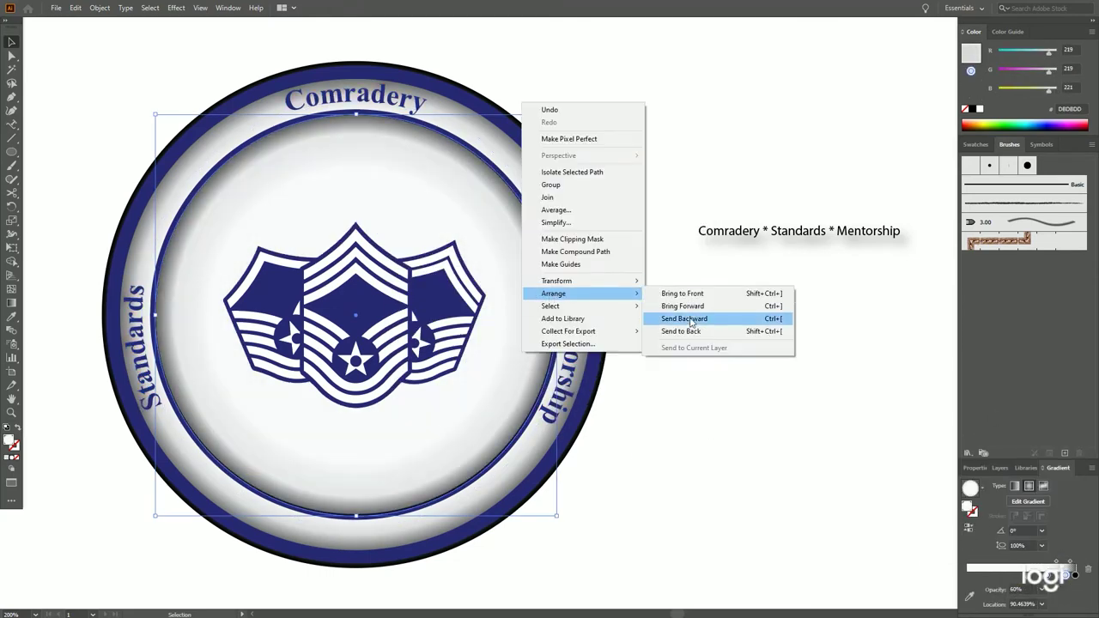
mouse_move(567, 315)
click(711, 333)
right_click(608, 183)
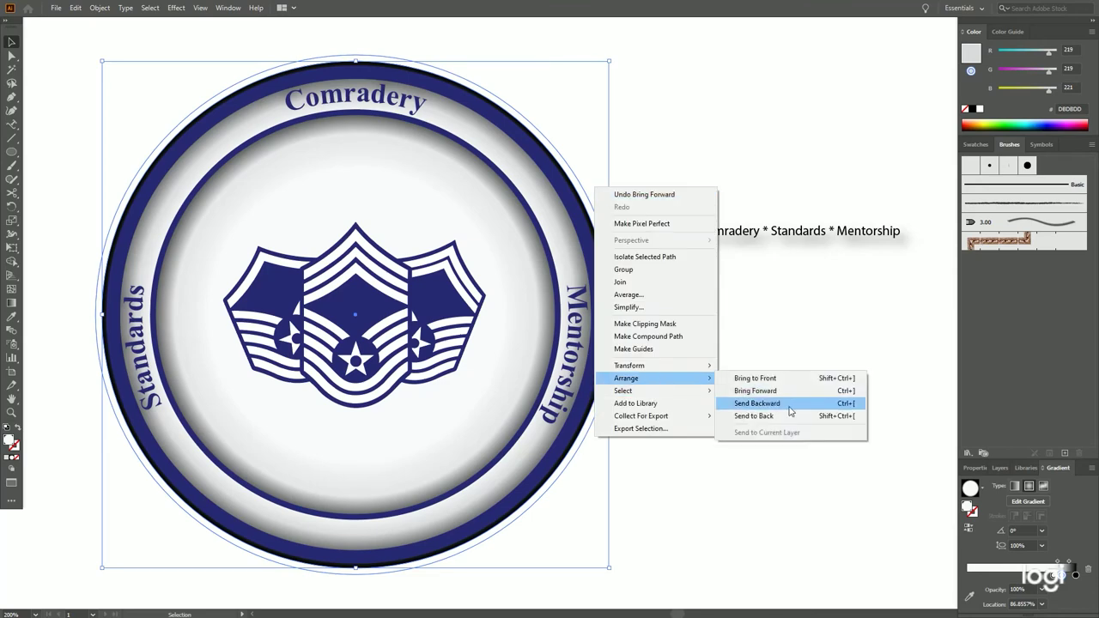
click(675, 397)
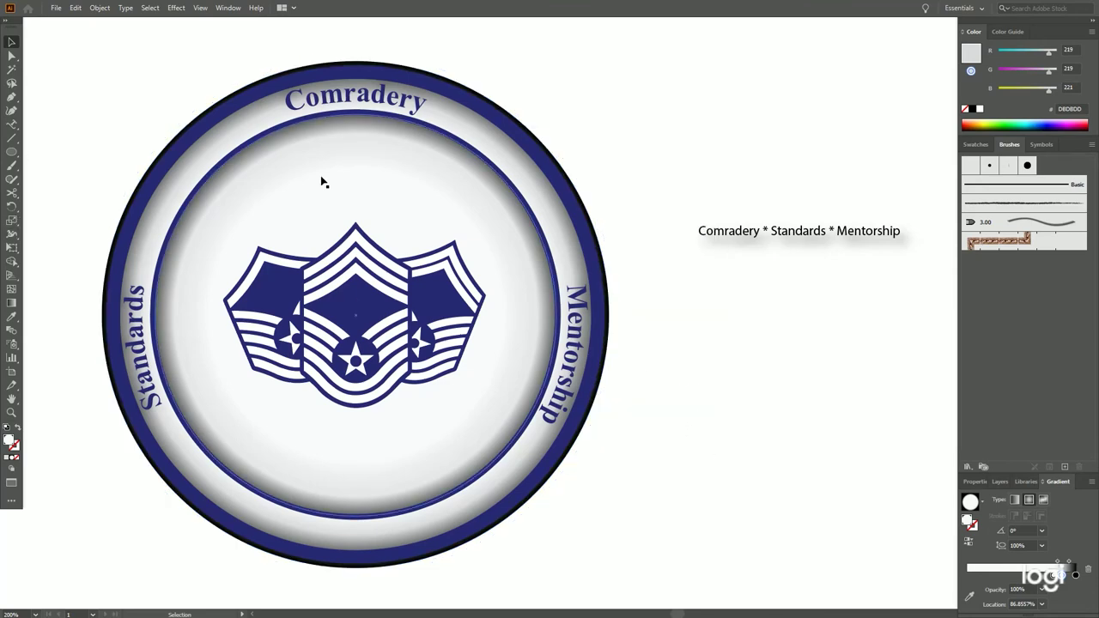
Select all the chevron artwork and bring up Effect > Stylize > Drop Shadow
click(1000, 481)
key(ctrl+a)
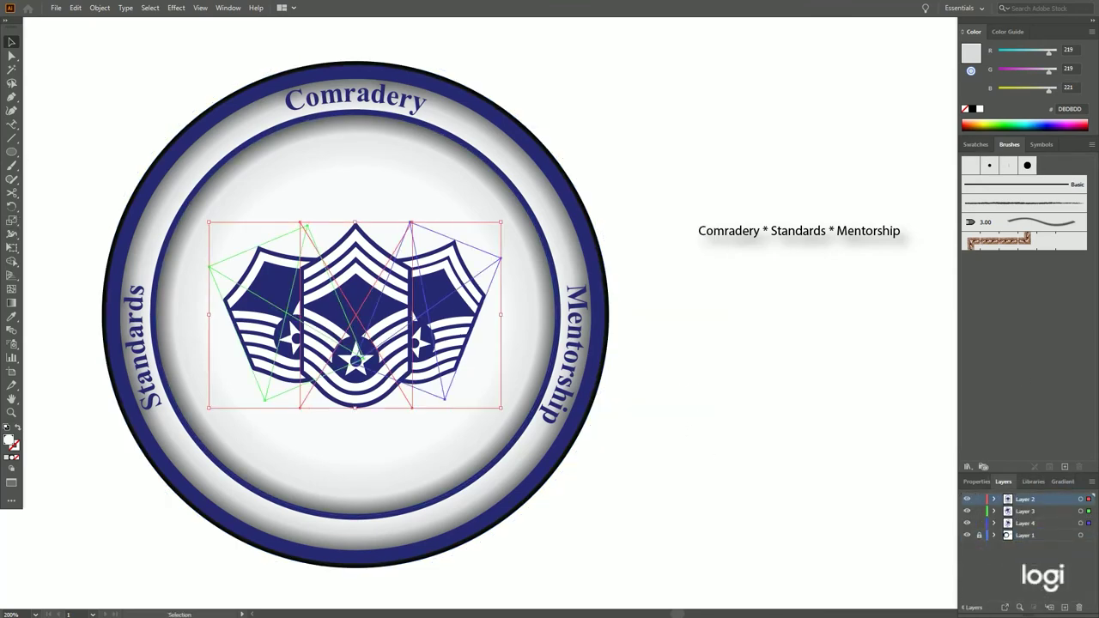
click(176, 8)
mouse_move(221, 189)
click(343, 191)
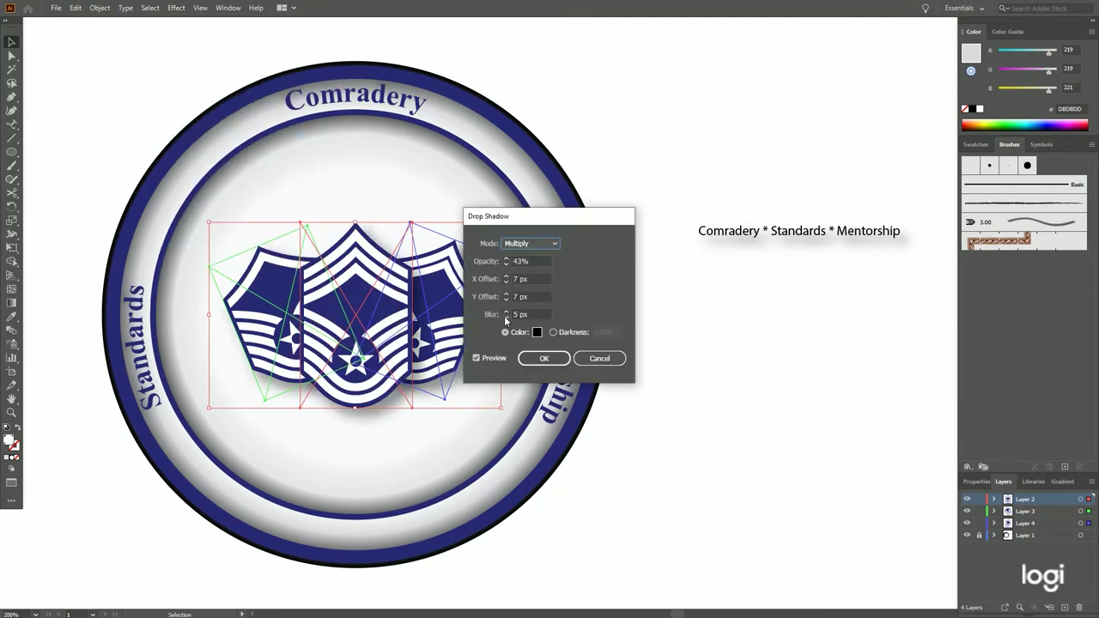
Give the chevrons a drop shadow with X offset 0 px and Y offset 3 px
click(526, 296)
key(shift+Tab)
text(0)
key(Tab)
text(3)
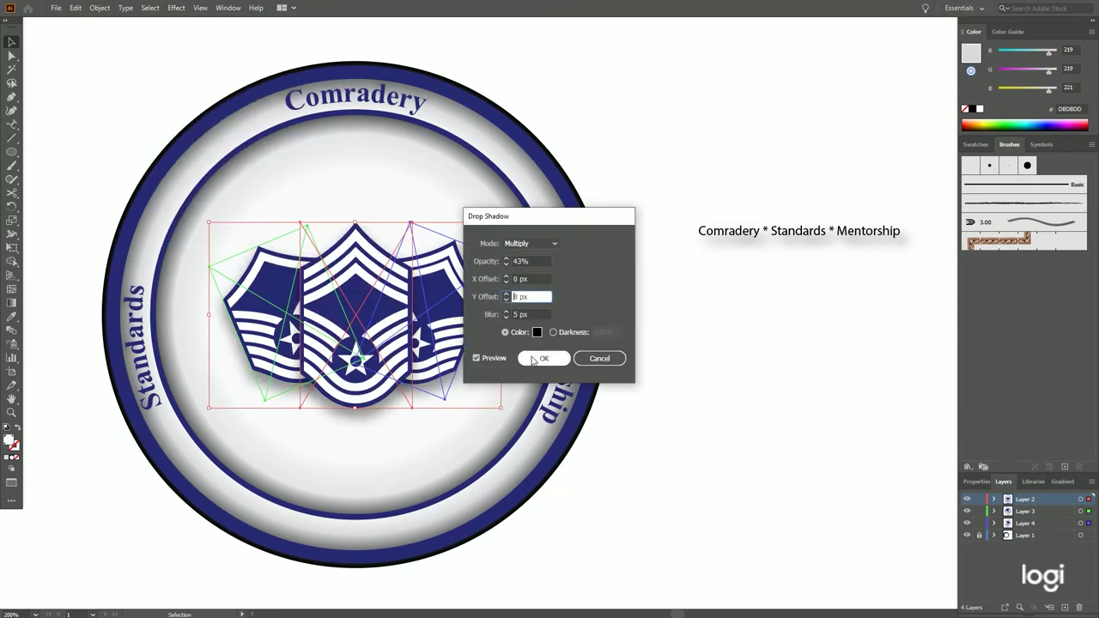
click(535, 360)
click(807, 371)
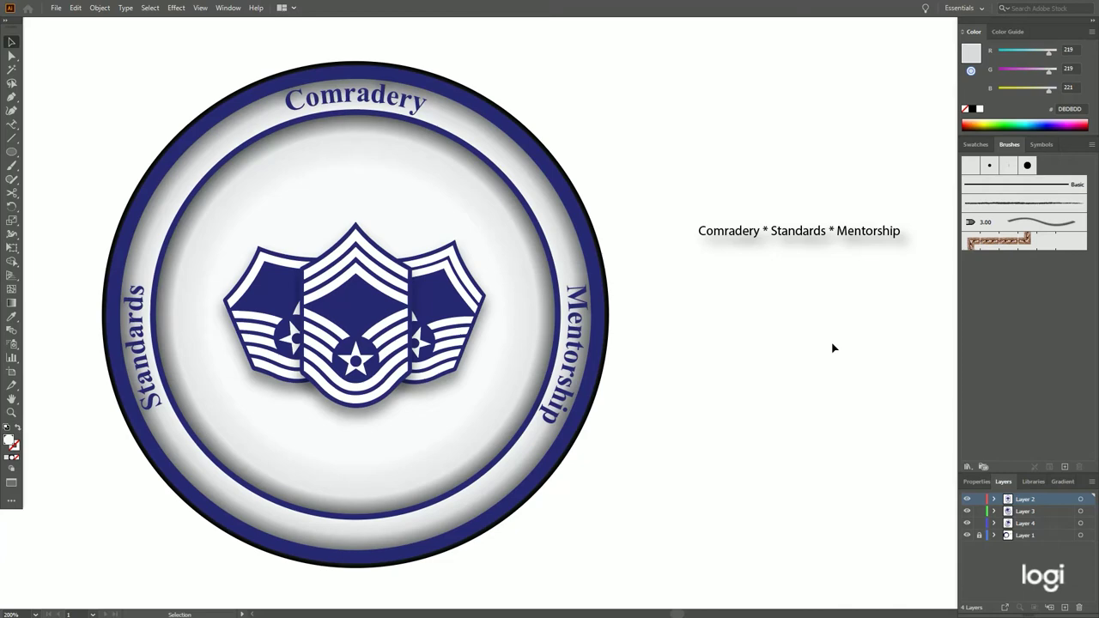
Move Layer 5 to the top and draw a horizontally centred grey circle over the badge centre
scroll(736, 378, down, 1)
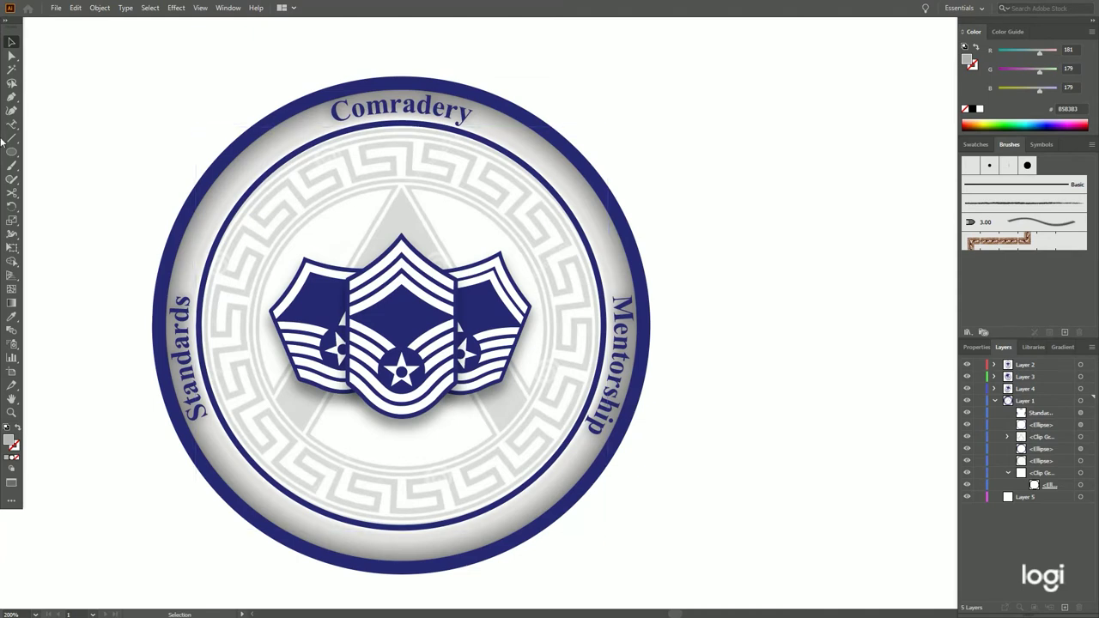
drag(1038, 364, 1030, 361)
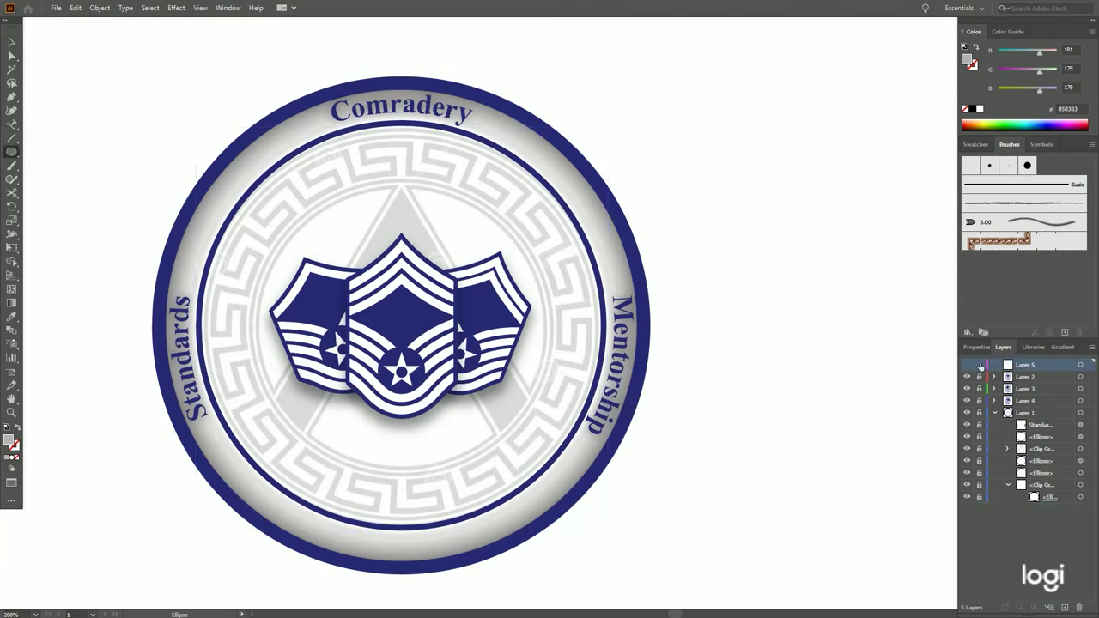
mouse_move(552, 466)
mouse_down()
mouse_move(306, 283)
mouse_move(417, 323)
mouse_move(407, 327)
mouse_up()
key(v)
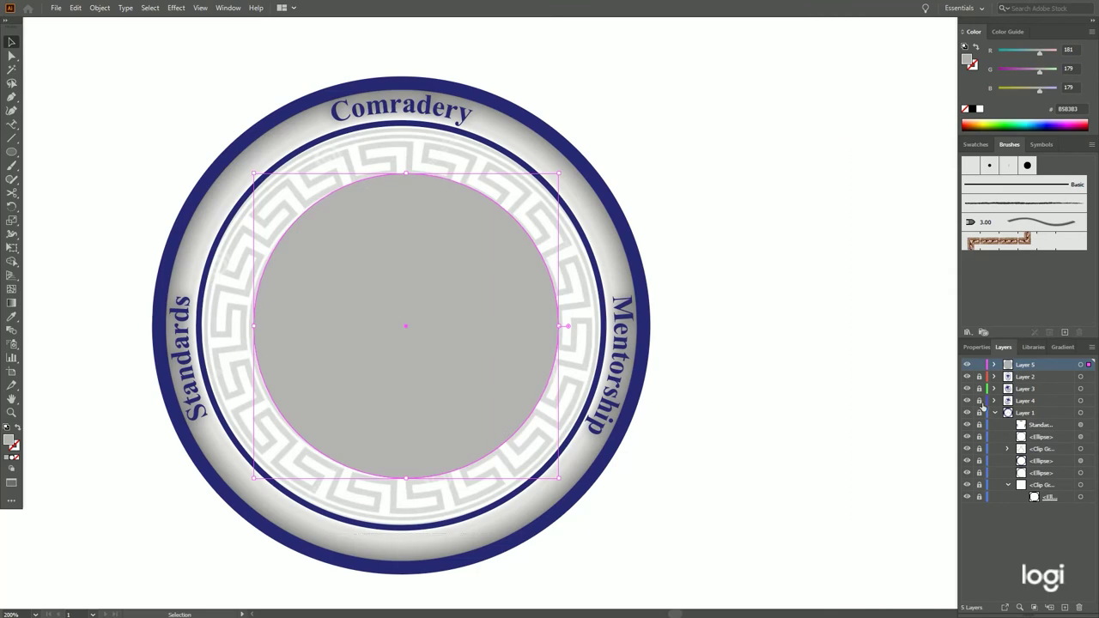
click(99, 8)
mouse_move(111, 44)
click(289, 61)
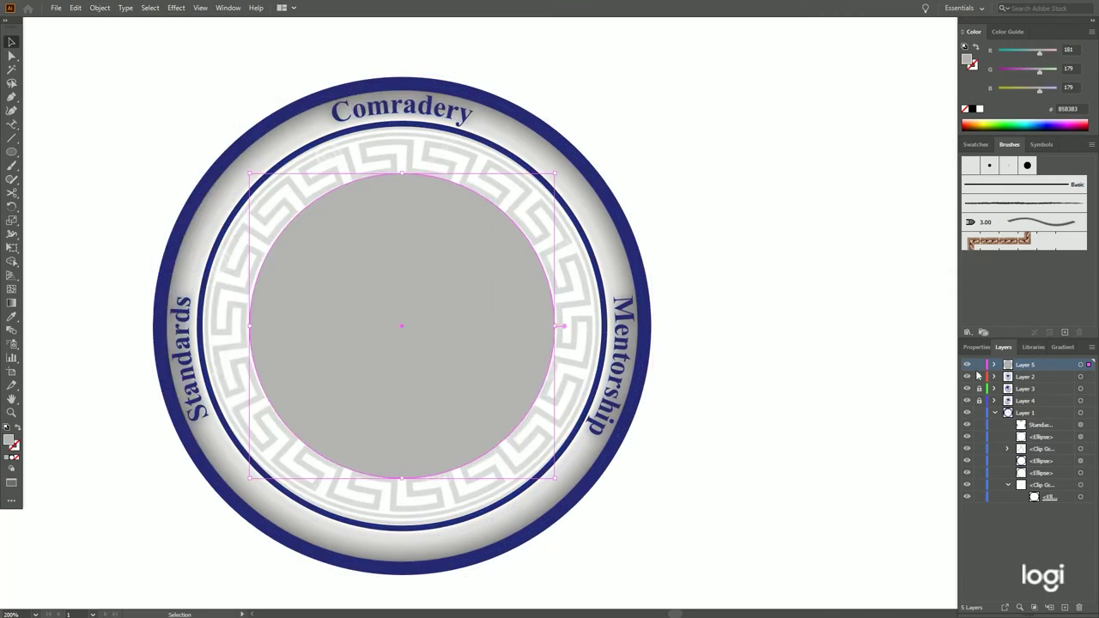
Remove the grey circle's fill and type '19' along its edge, slid to the top
click(18, 428)
click(11, 124)
click(77, 154)
click(402, 175)
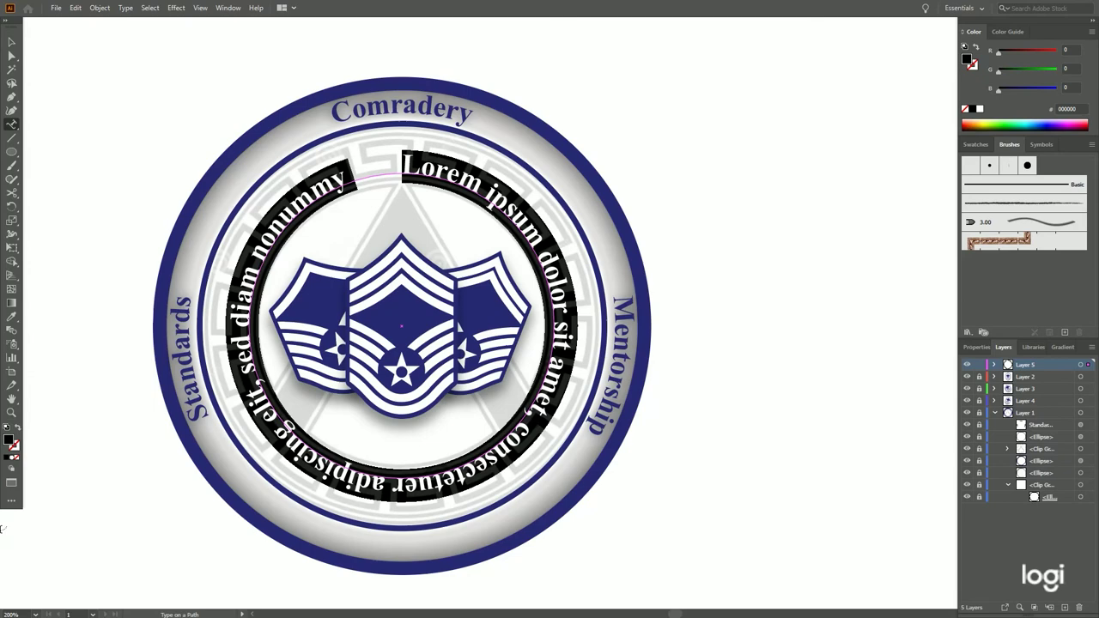
text(19 MXS TOP 3 Round Table Room)
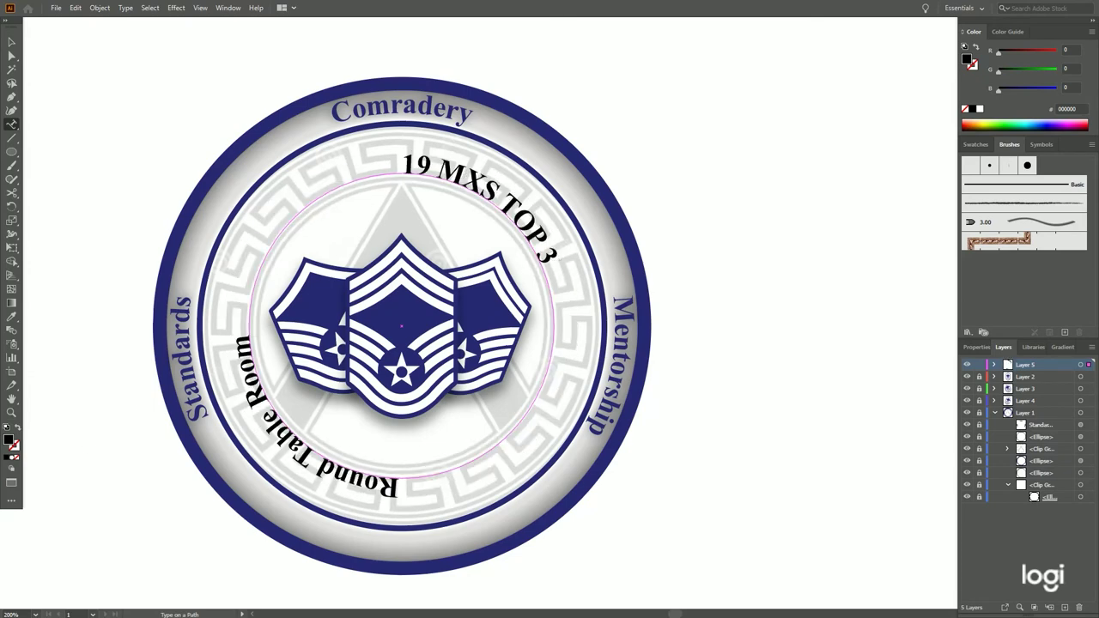
drag(463, 512, 397, 471)
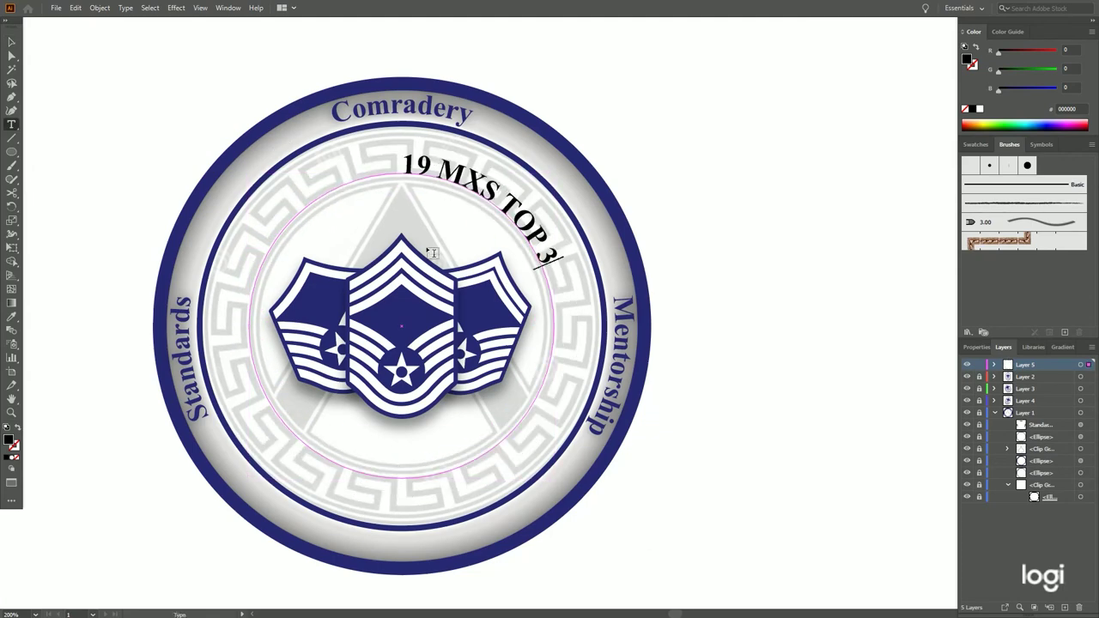
right_click(414, 477)
key(Escape)
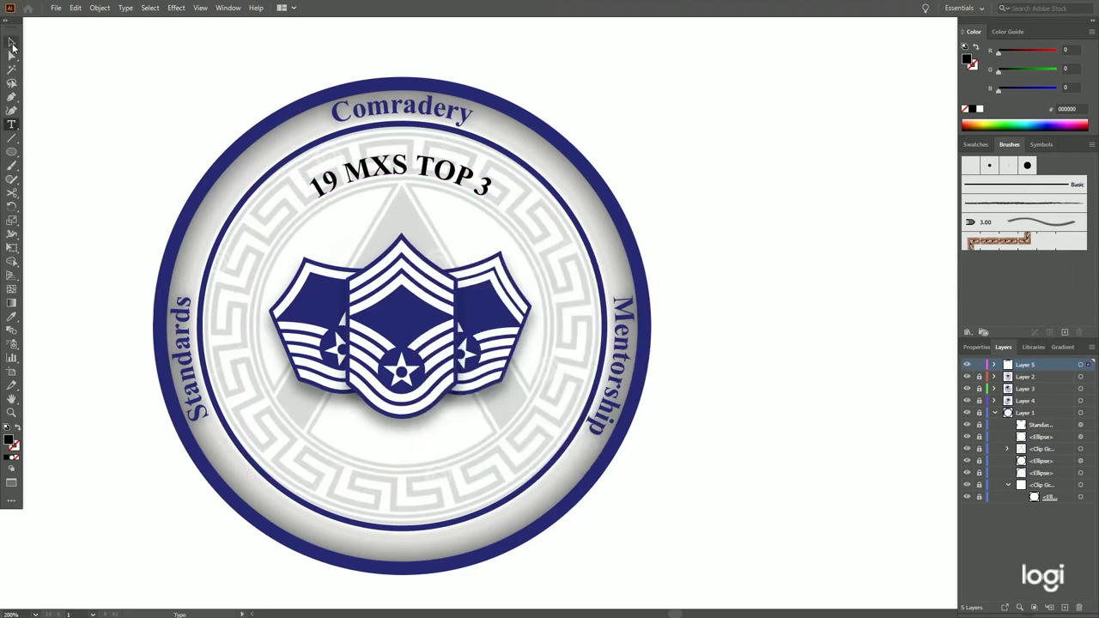
Duplicate the path text onto the bottom of the circle and retype it as 'Round Ta'
click(75, 8)
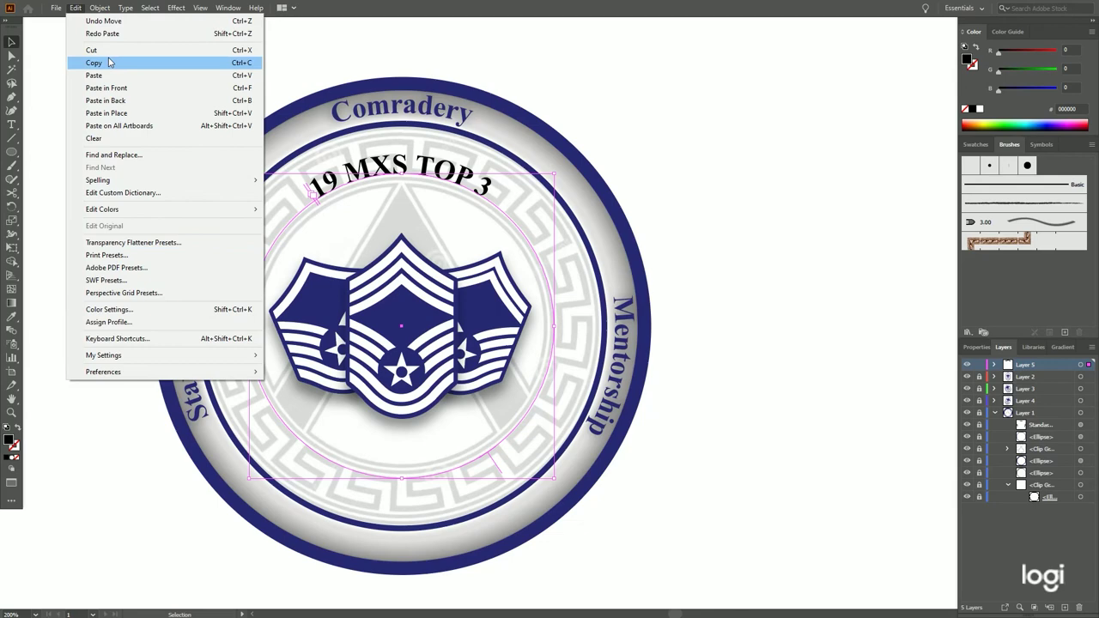
click(141, 75)
drag(545, 327, 395, 330)
drag(296, 448, 305, 455)
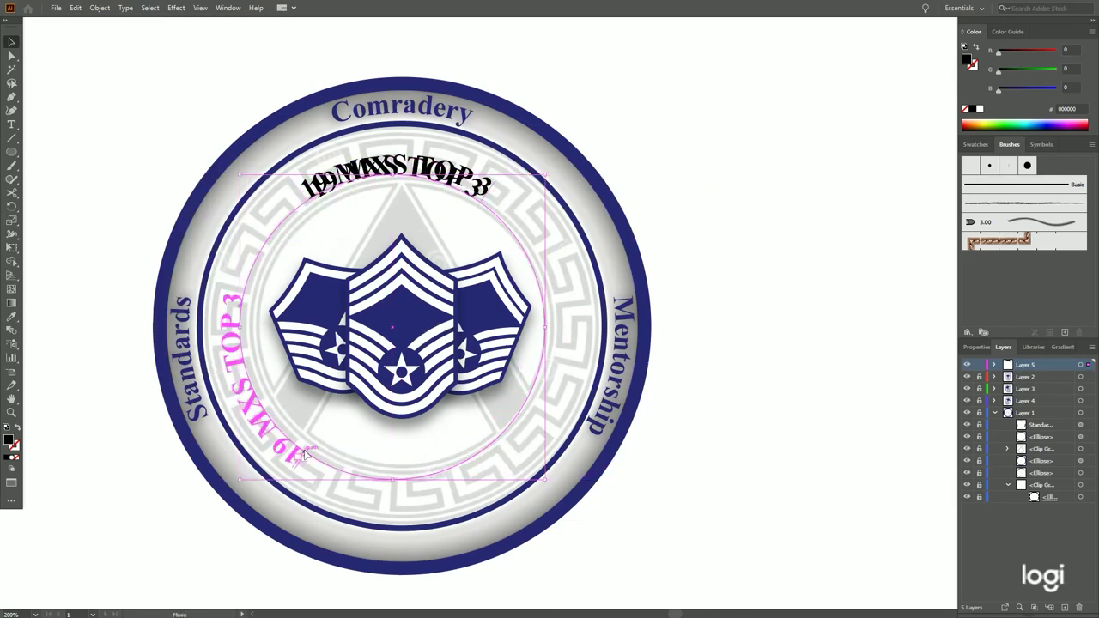
double_click(455, 447)
key(ctrl+a)
text(Round Ta)
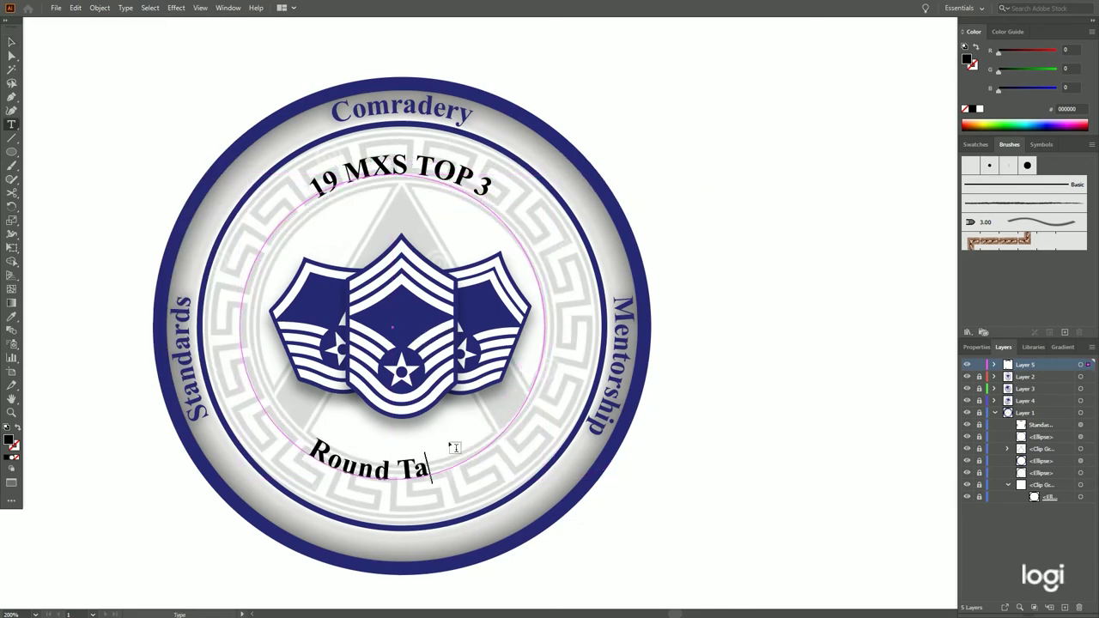
Reposition and enlarge the curved Round Table Room text, then delete it
key(Escape)
drag(464, 352, 479, 241)
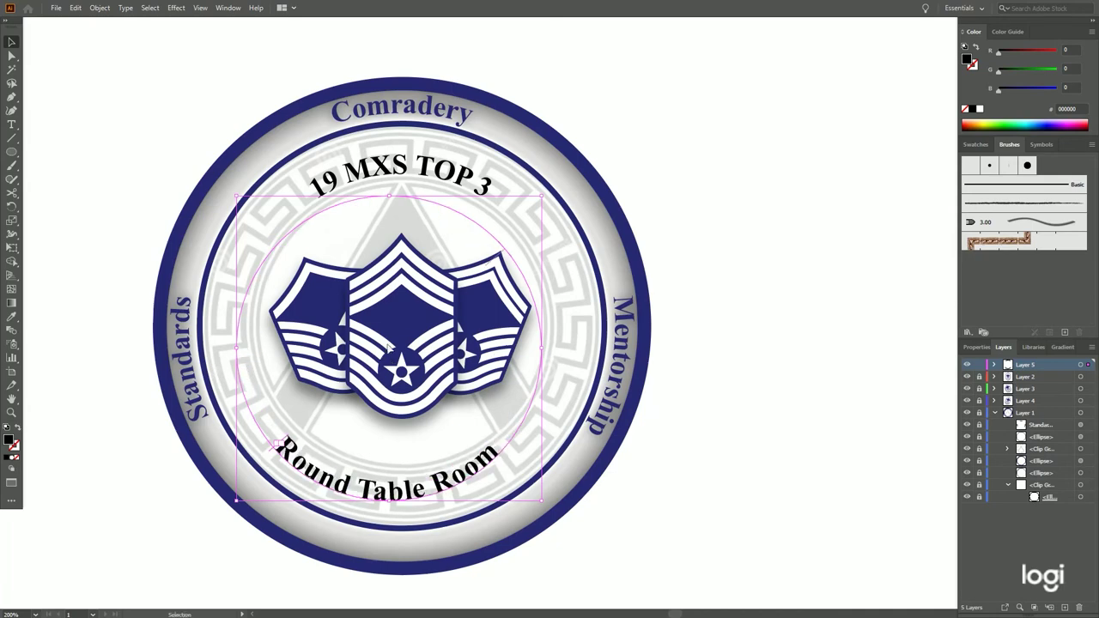
mouse_move(393, 344)
mouse_down()
mouse_move(384, 318)
mouse_move(392, 344)
mouse_up()
drag(542, 500, 595, 510)
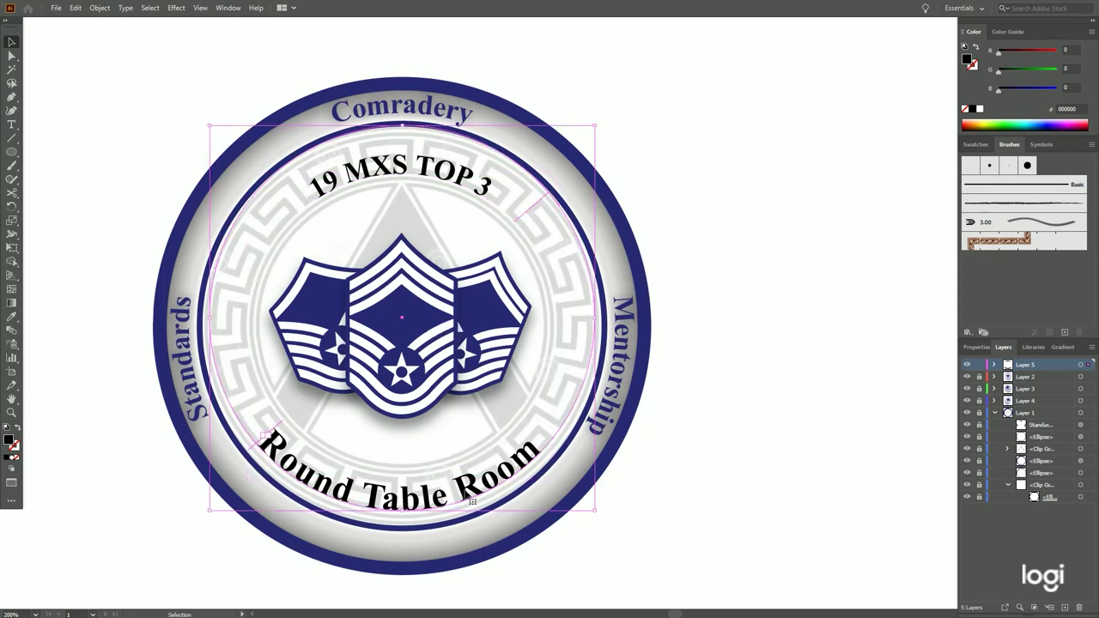
key(Delete)
click(411, 339)
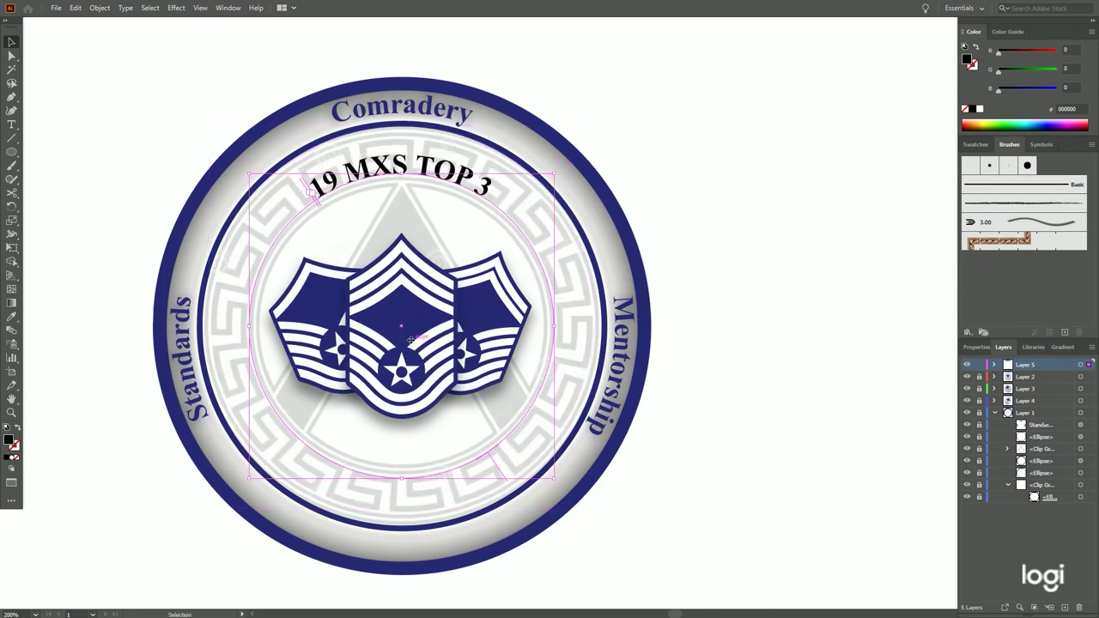
drag(12, 125, 60, 124)
Create straight text '19 MXS TOP 3', delete the old curved text, and move the new text to the badge top
drag(633, 480, 850, 553)
text(19 MXS)
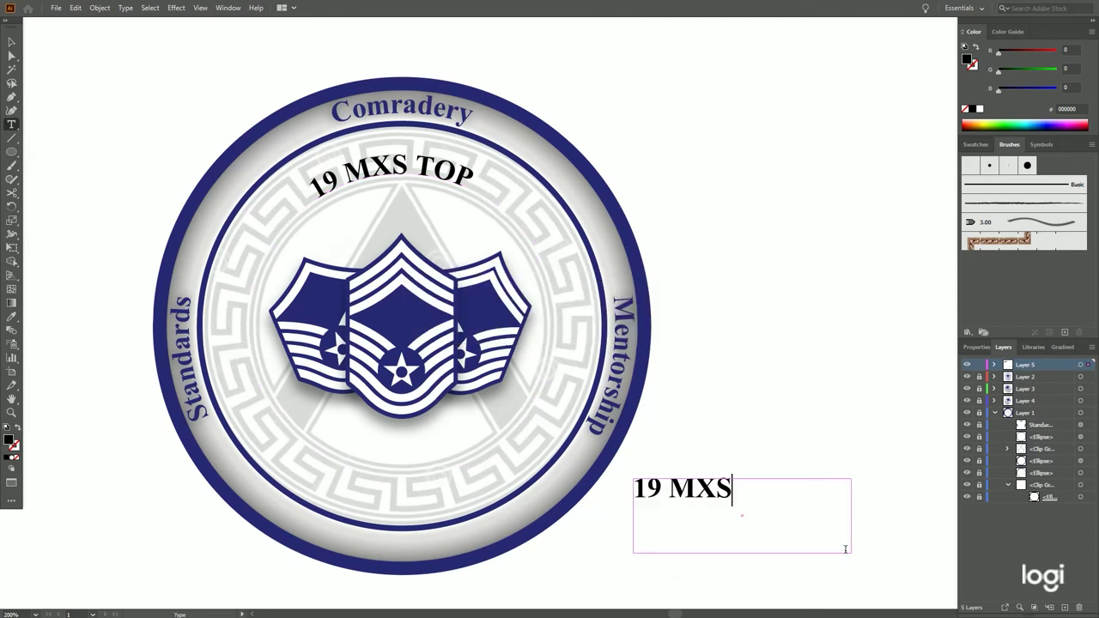
text( TOP 3)
key(Escape)
click(391, 172)
key(Delete)
drag(725, 489, 401, 225)
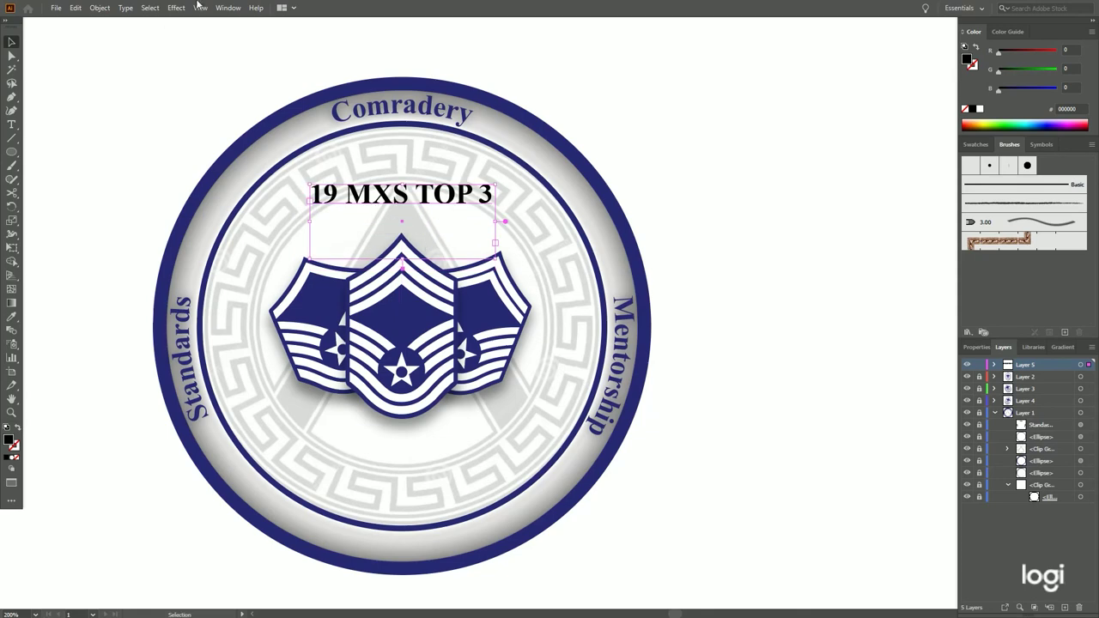
Apply 3D Extrude & Bevel to the text with a 6° tilt, black shading and 57% ambient light
right_click(476, 197)
mouse_move(515, 237)
click(210, 24)
click(176, 8)
click(337, 74)
drag(481, 283, 483, 290)
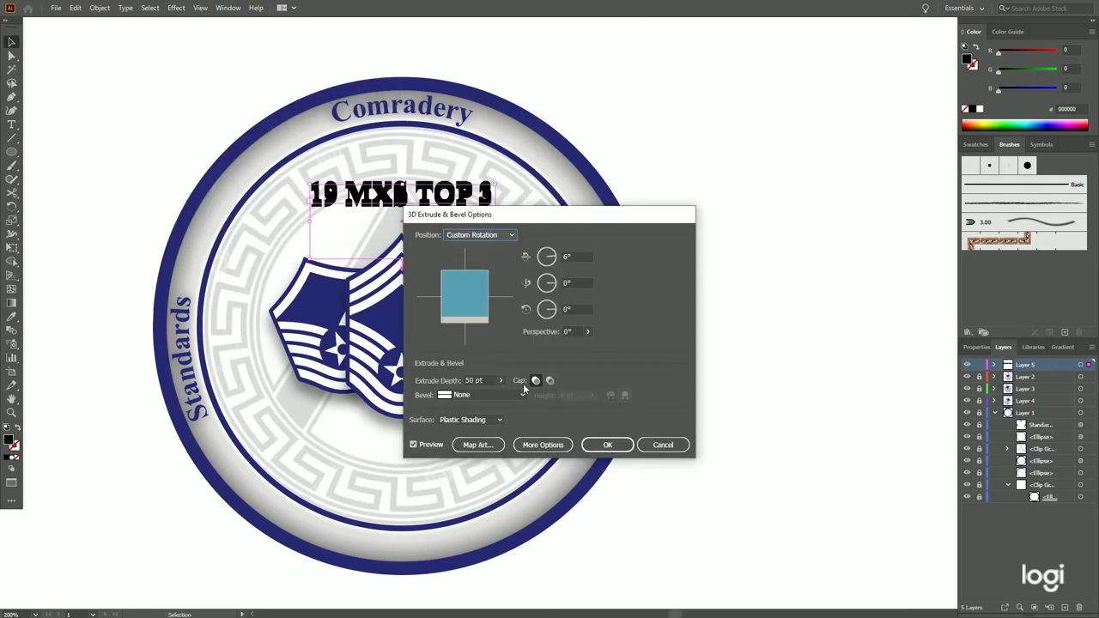
click(542, 445)
click(551, 526)
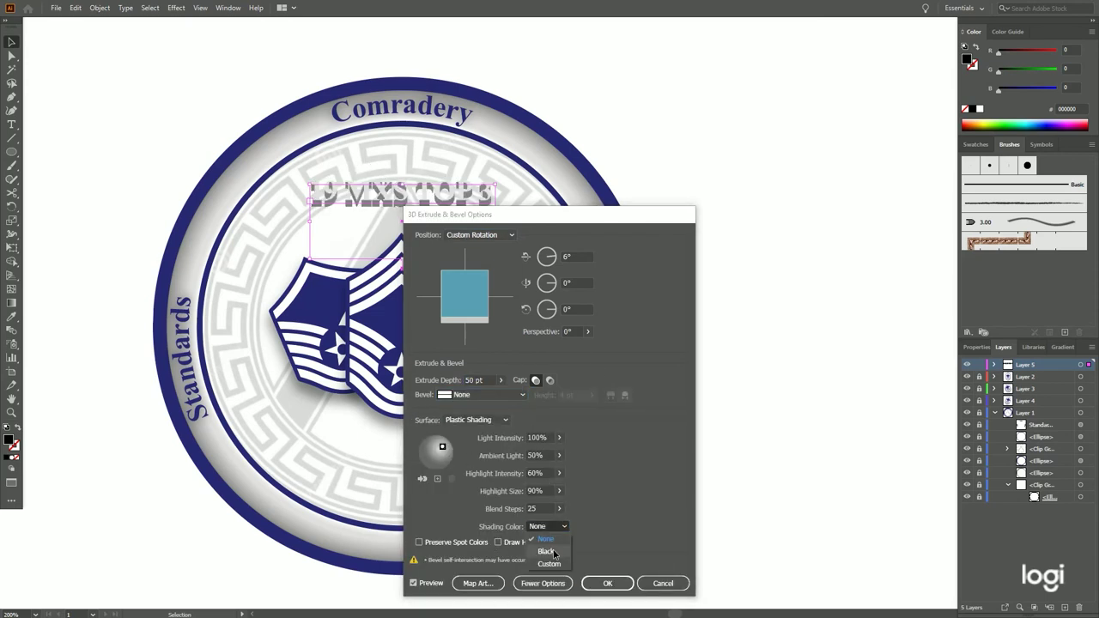
click(540, 544)
click(559, 455)
drag(537, 472, 542, 473)
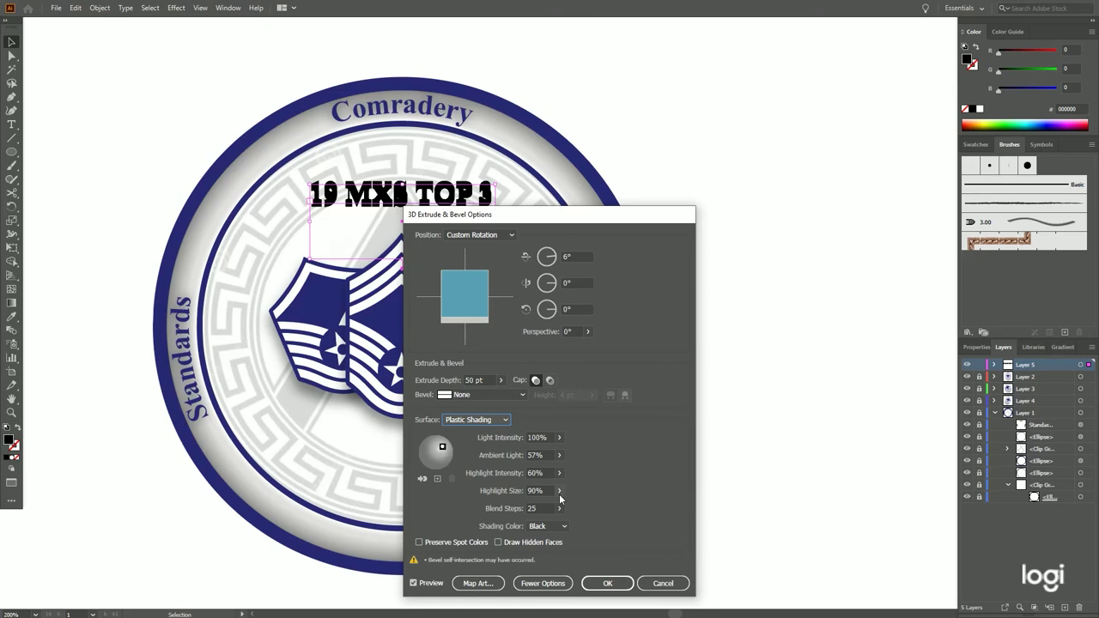
click(611, 583)
Change the text fill to gold
click(12, 317)
click(193, 274)
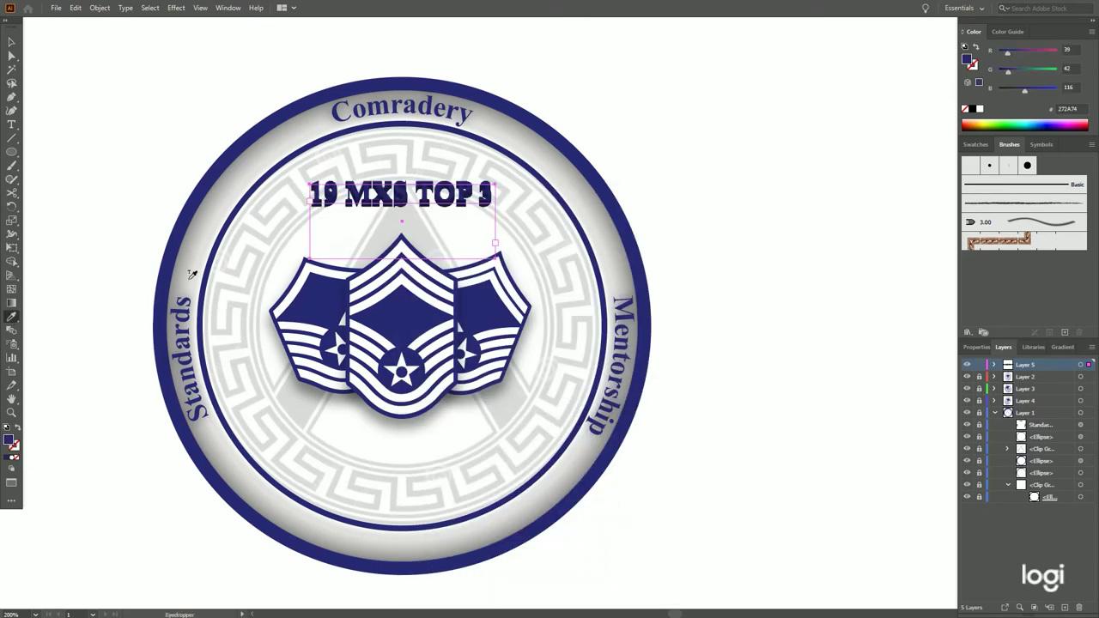
click(396, 386)
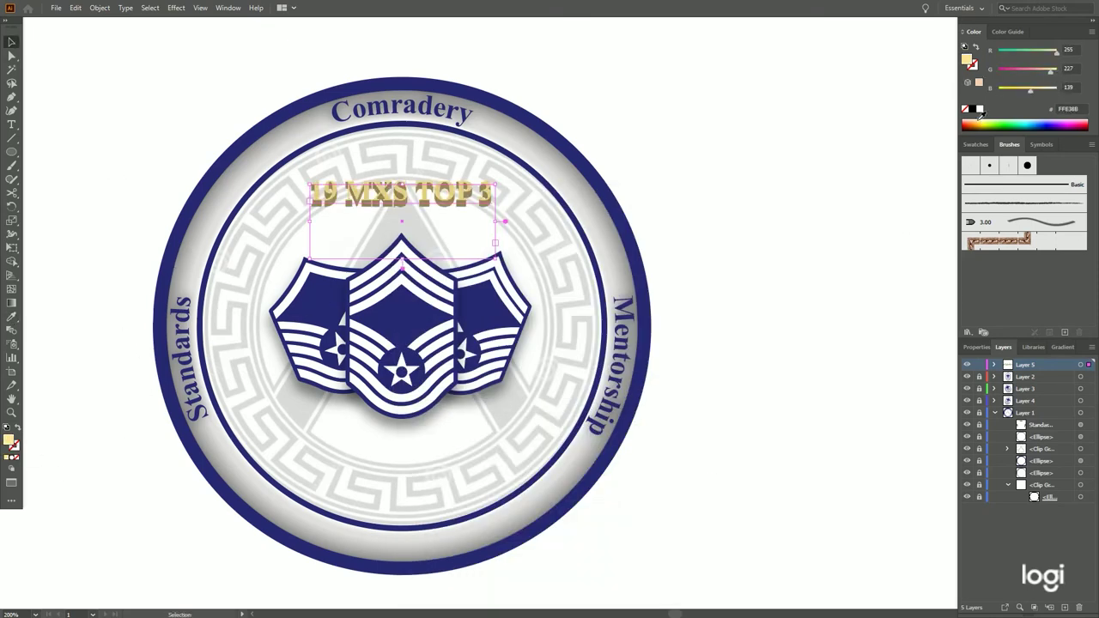
double_click(9, 440)
click(665, 231)
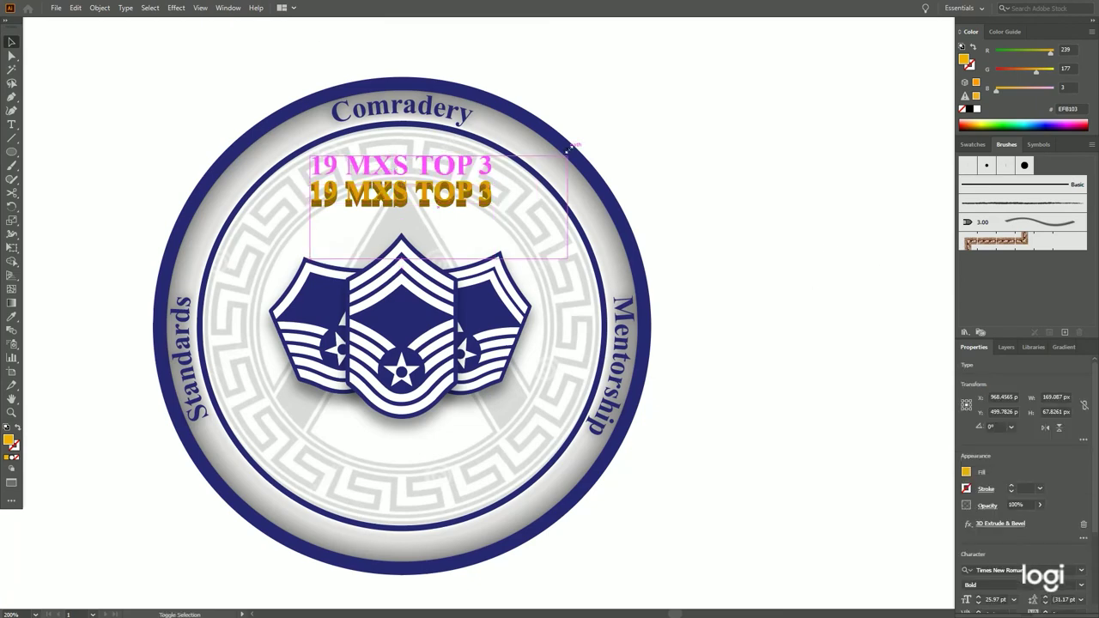
Set the text to 36 pt and place a copy near the badge bottom
right_click(491, 191)
click(691, 408)
right_click(462, 192)
key(Escape)
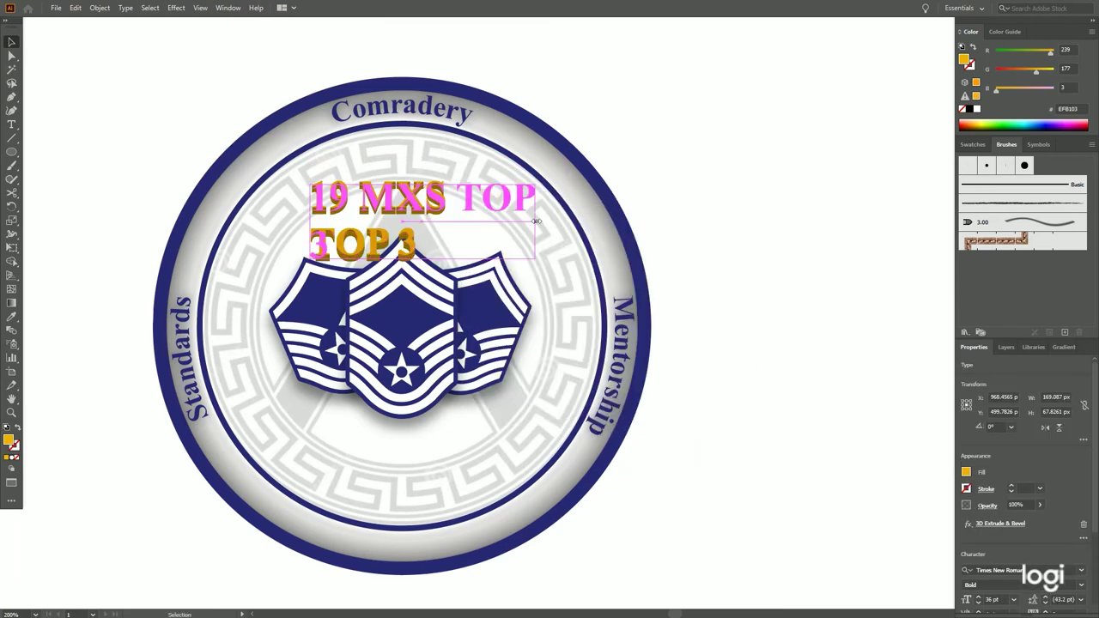
drag(535, 221, 395, 448)
Retype the bottom copy as 'Round Tanle Room', widen it to one line and centre it below the chevrons
double_click(421, 454)
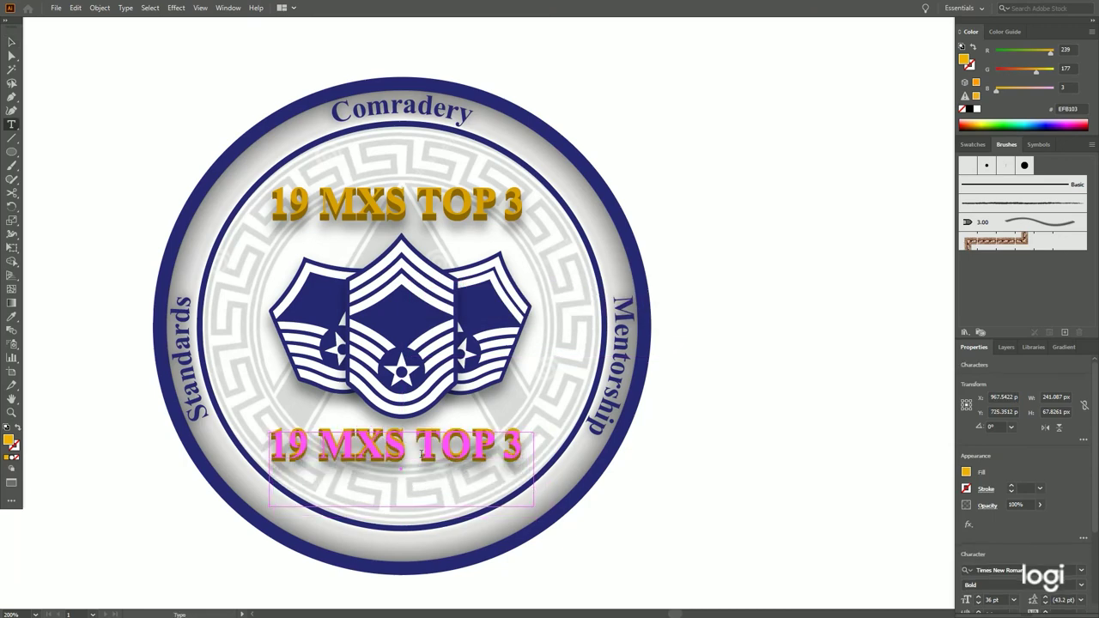
text(Round Tan)
text(le Room)
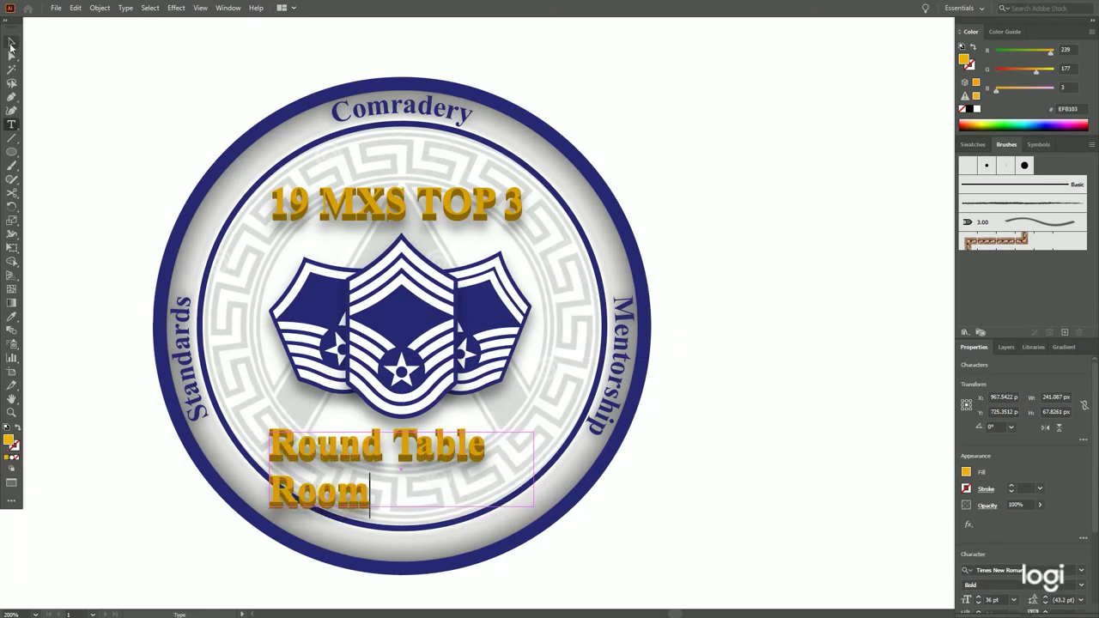
key(Escape)
drag(533, 469, 606, 469)
drag(431, 472, 403, 475)
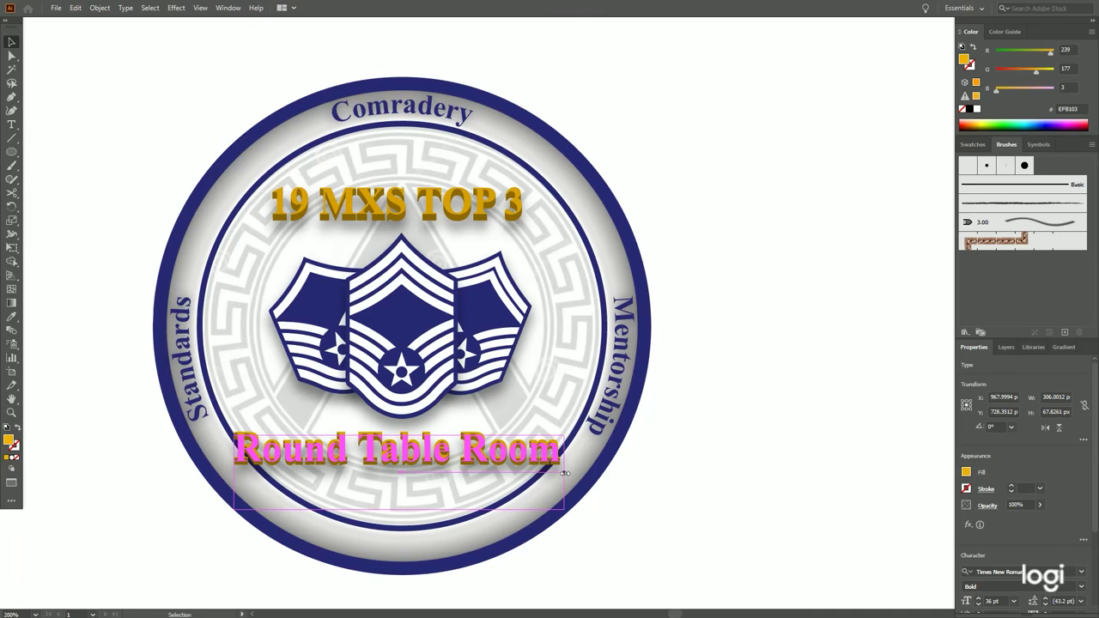
click(757, 468)
click(433, 455)
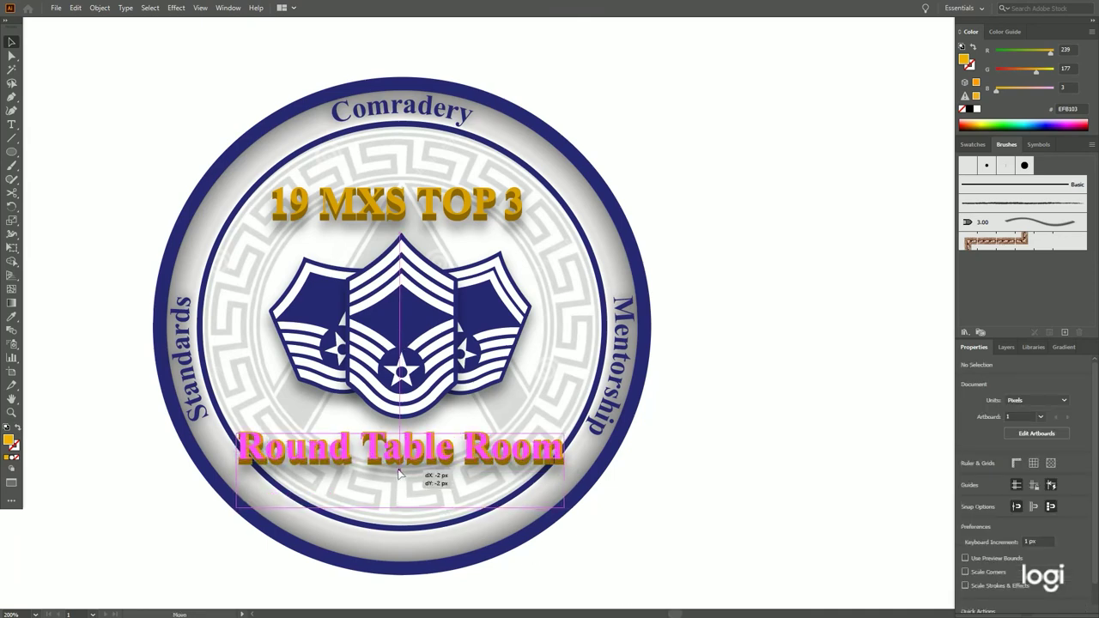
Open the Shear settings for the text, dismiss them unchanged, and deselect everything
right_click(415, 439)
mouse_move(494, 369)
click(636, 436)
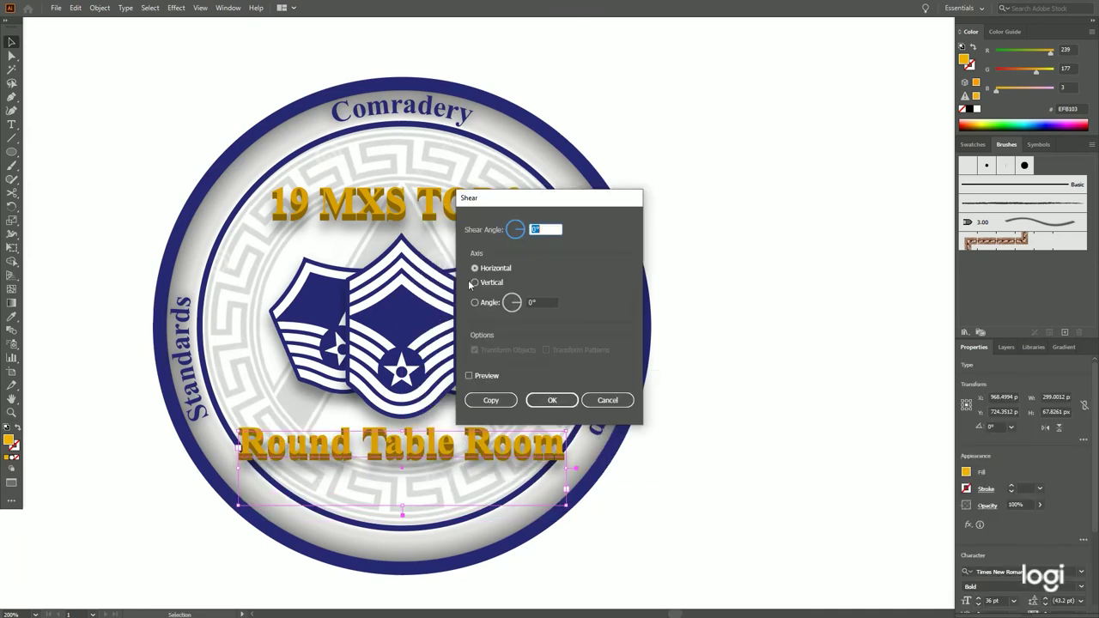
click(552, 400)
right_click(635, 211)
click(430, 451)
click(200, 8)
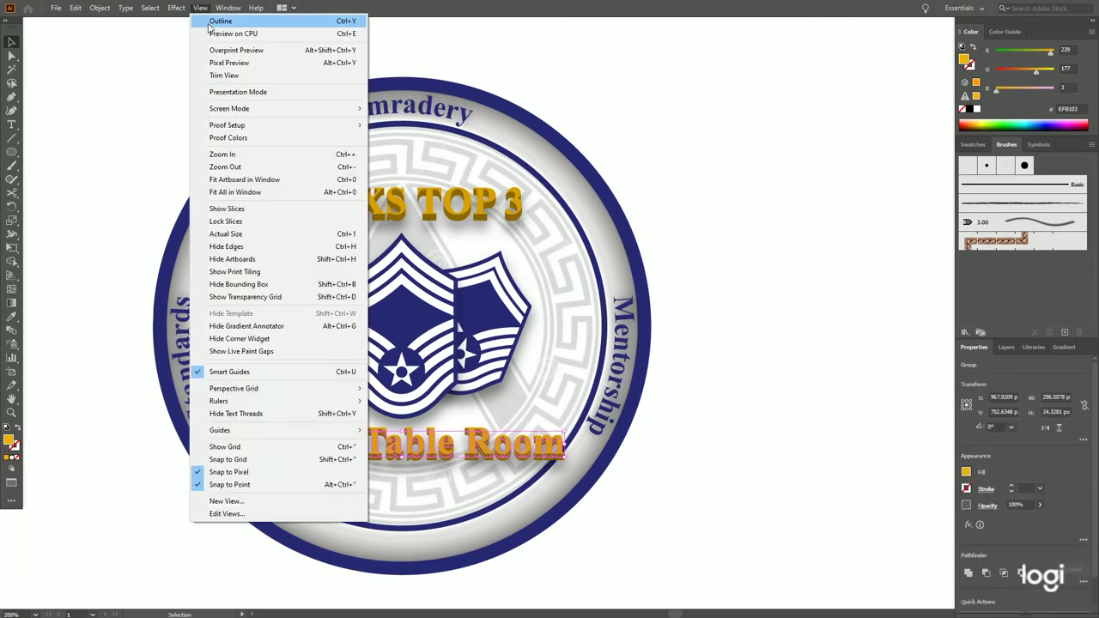
click(292, 460)
key(ctrl+shift+a)
key(F7)
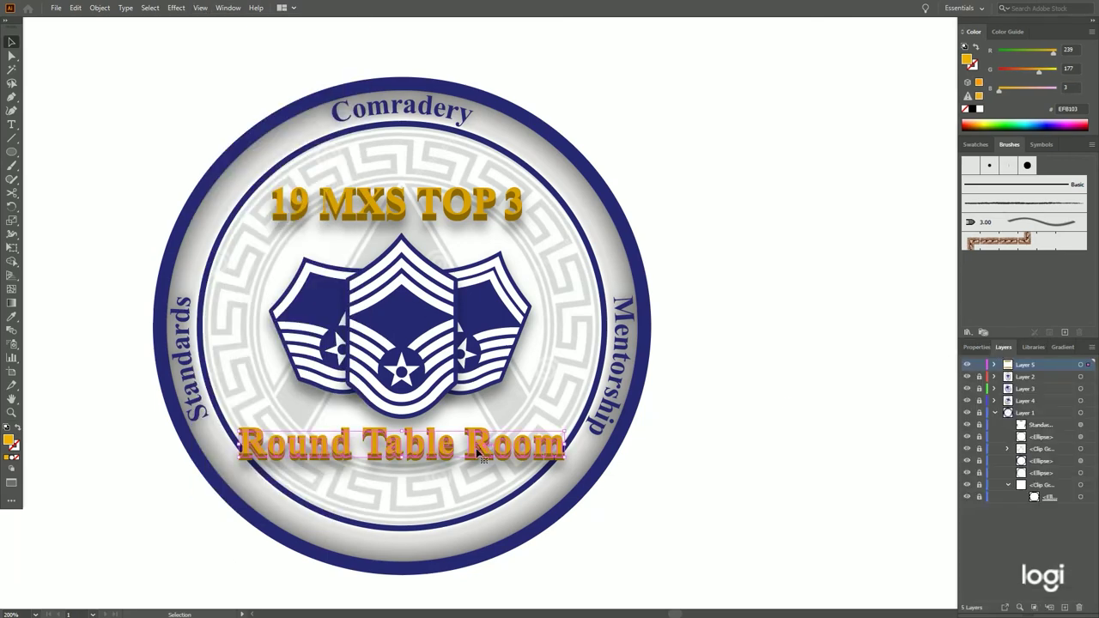
Select the 19 MXS TOP 3 text with the inner blue ring and apply a context-menu option
click(455, 206)
click(100, 8)
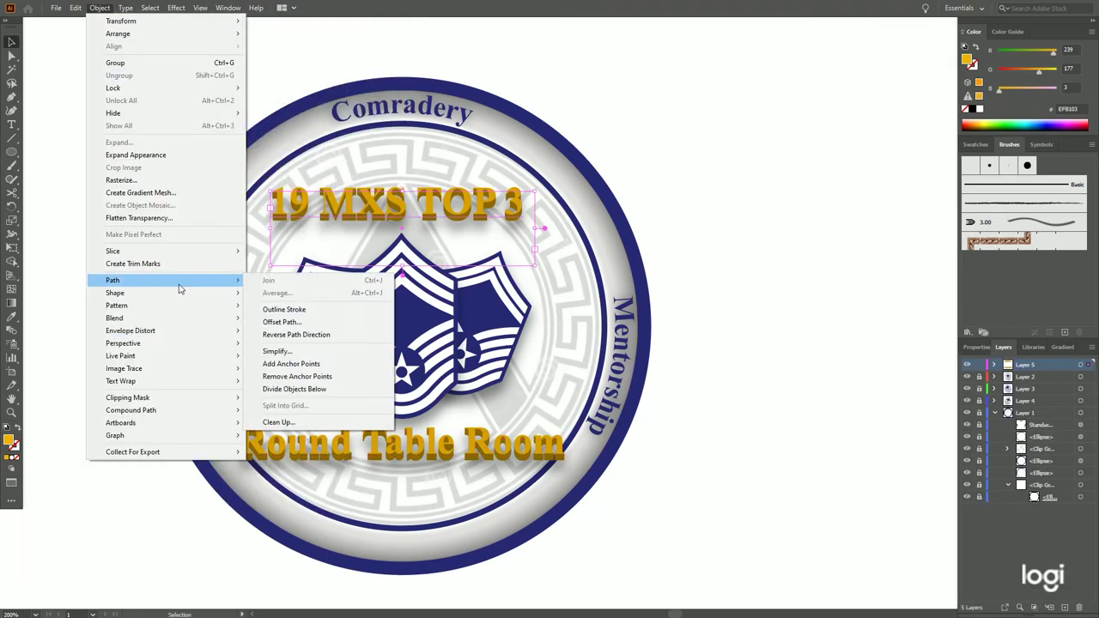
click(449, 273)
click(1087, 436)
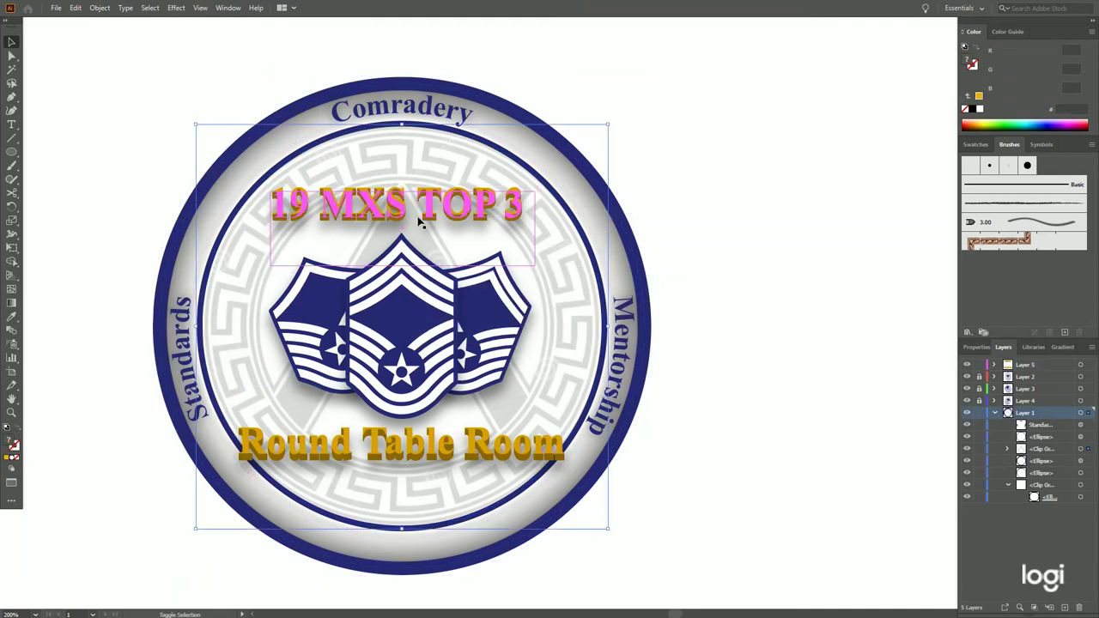
right_click(619, 194)
click(722, 345)
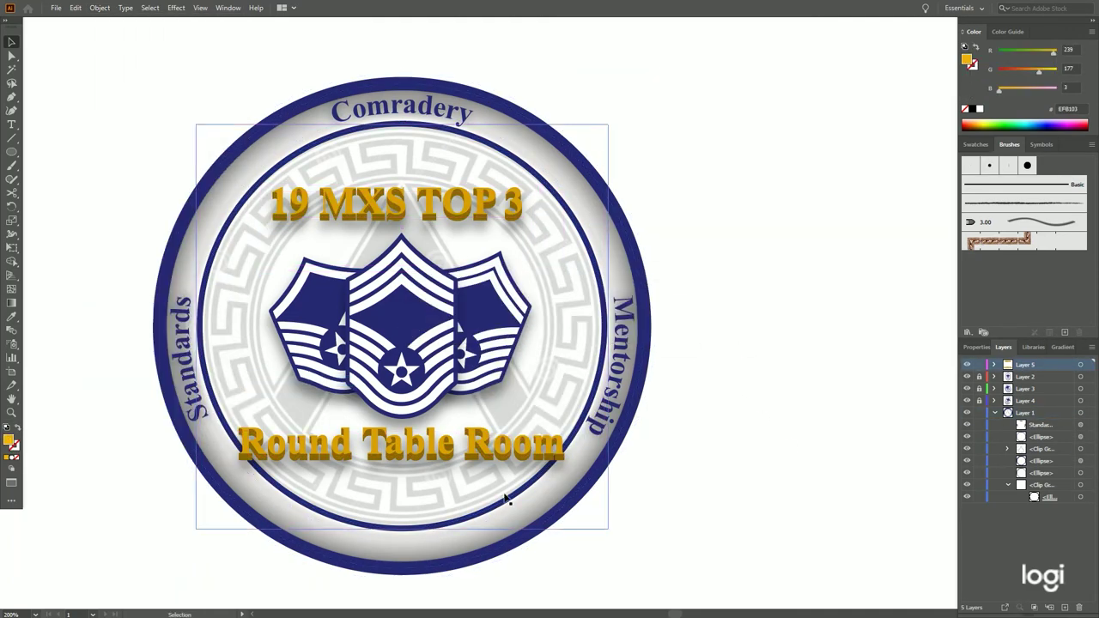
scroll(533, 478, down, 1)
click(611, 481)
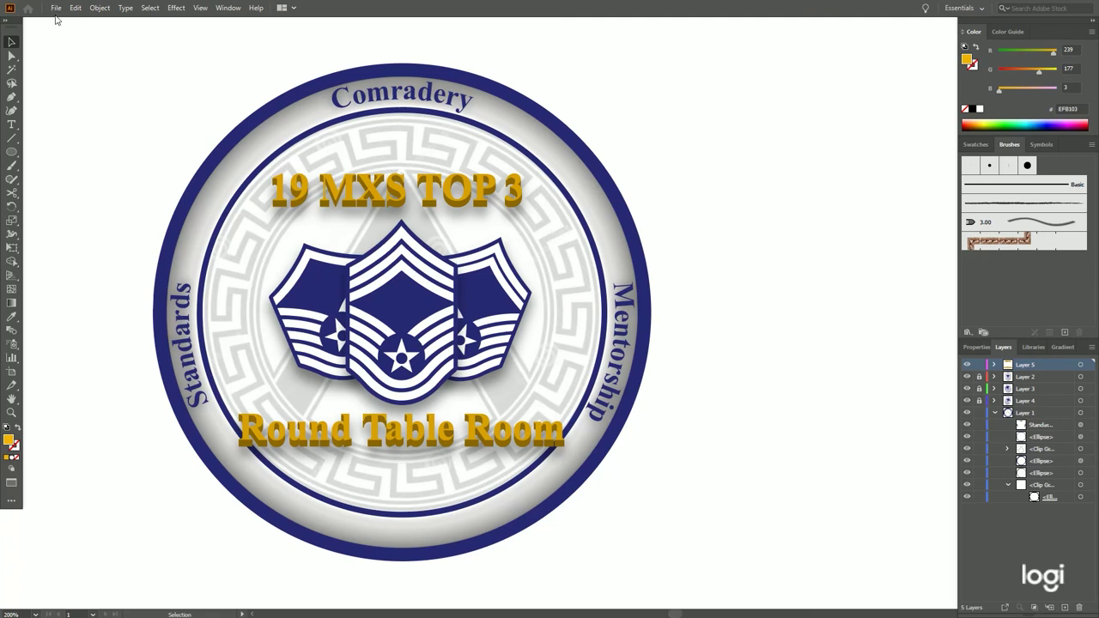
Adjust the central chevron's gradient and save the badge as a new file in Design References
click(1062, 347)
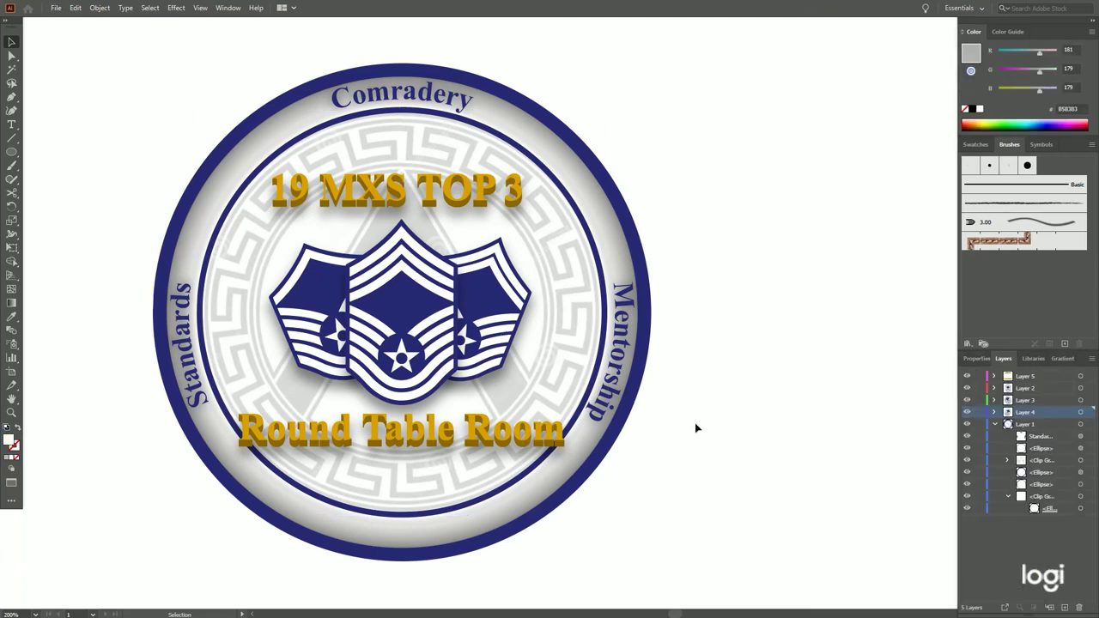
click(401, 309)
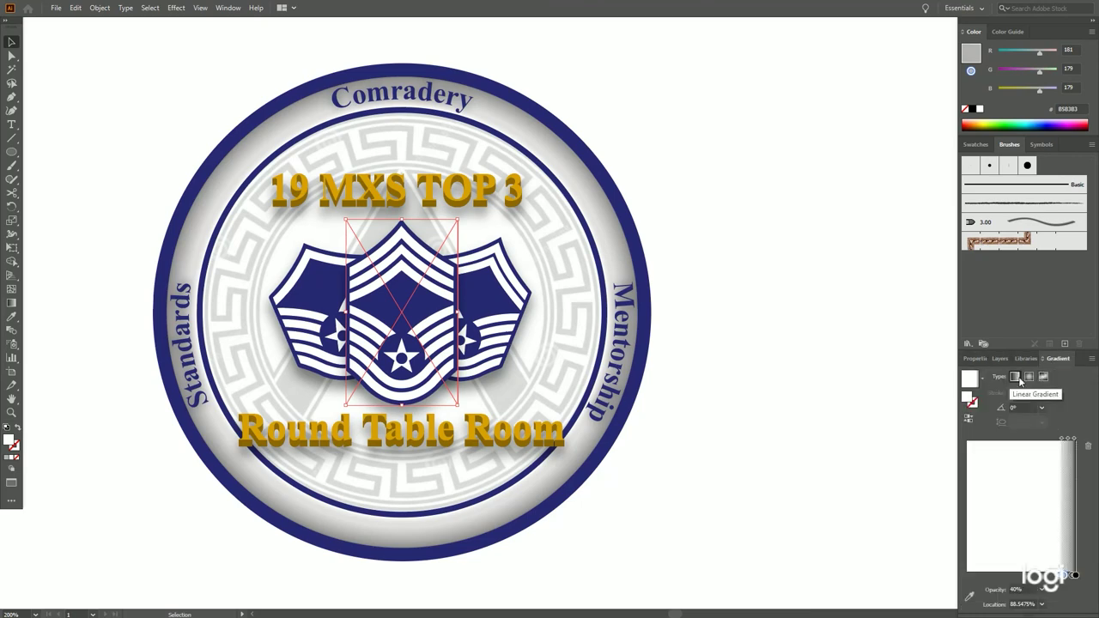
key(ctrl+shift+s)
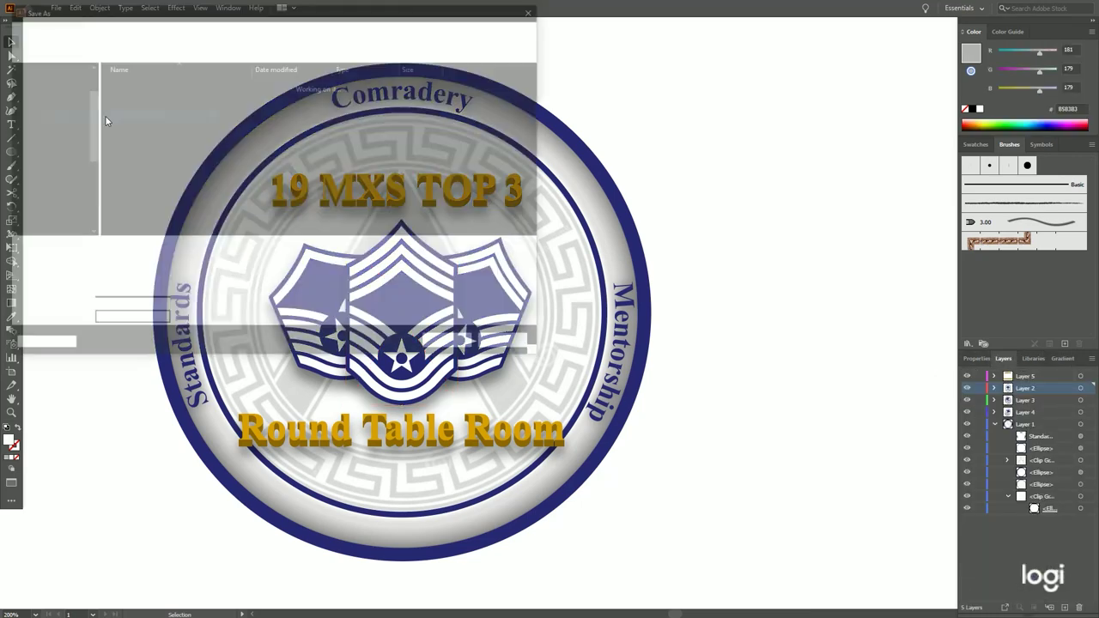
double_click(174, 147)
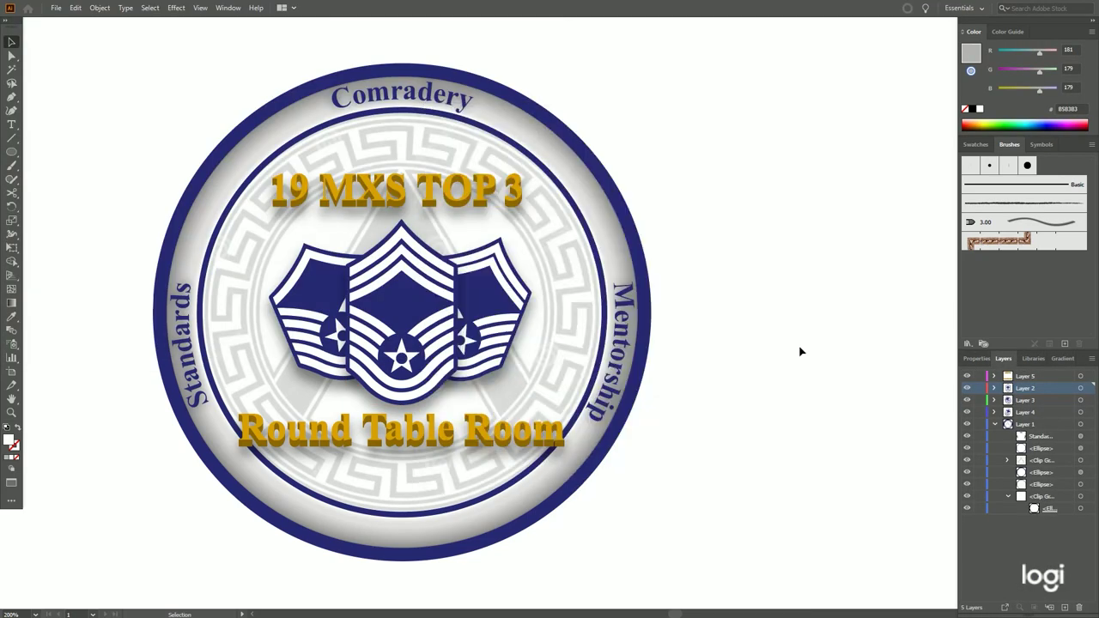